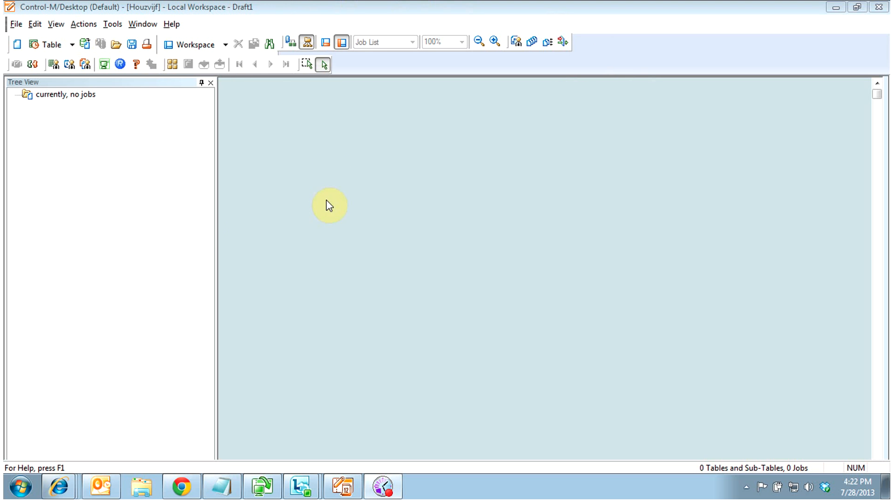
Check the File menu, then drop down the toolbar's Table arrow to reveal SMART Table and Table
left_click(16, 23)
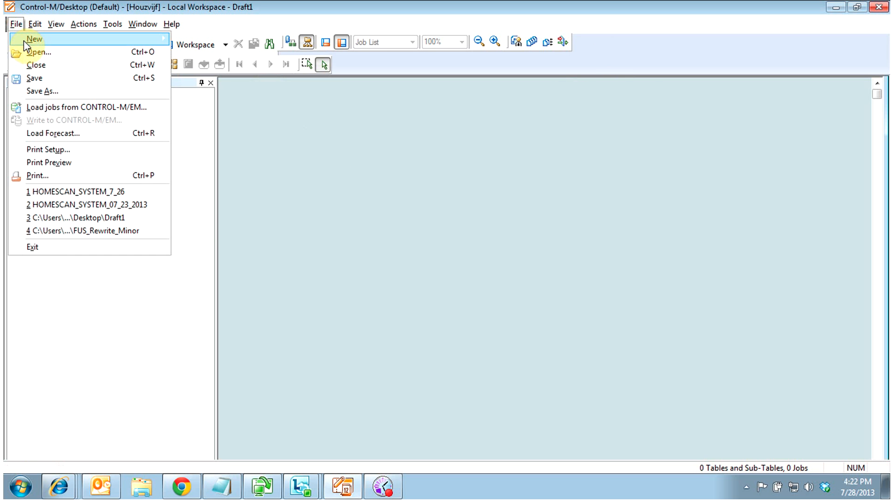
mouse_move(25, 43)
left_click(122, 6)
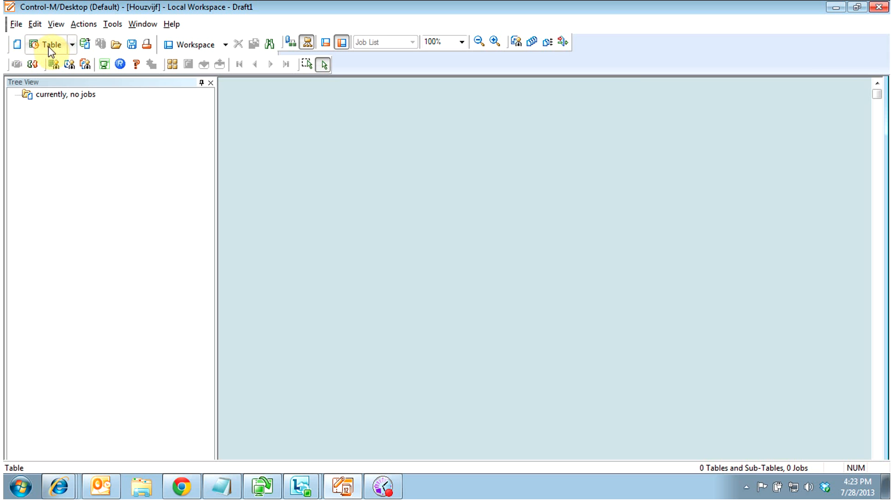
left_click(72, 47)
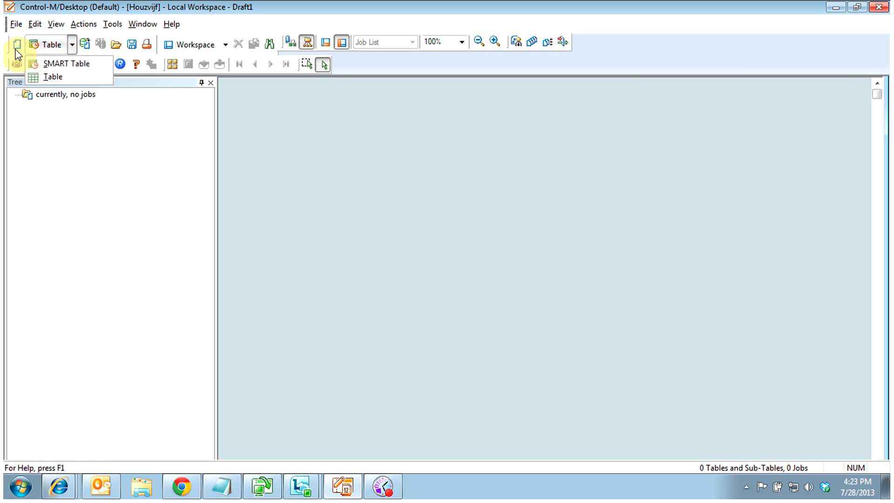
Create a new SMART Table on the TESTQA Control-M server
left_click(72, 64)
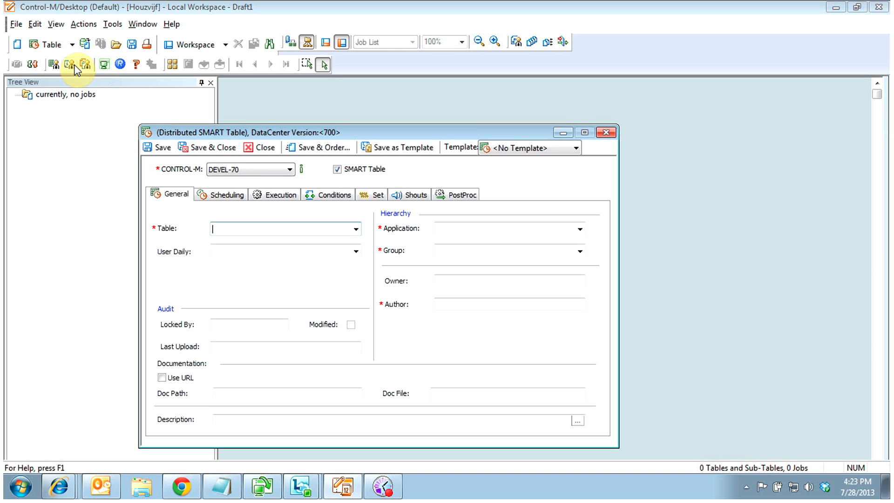
left_click(289, 170)
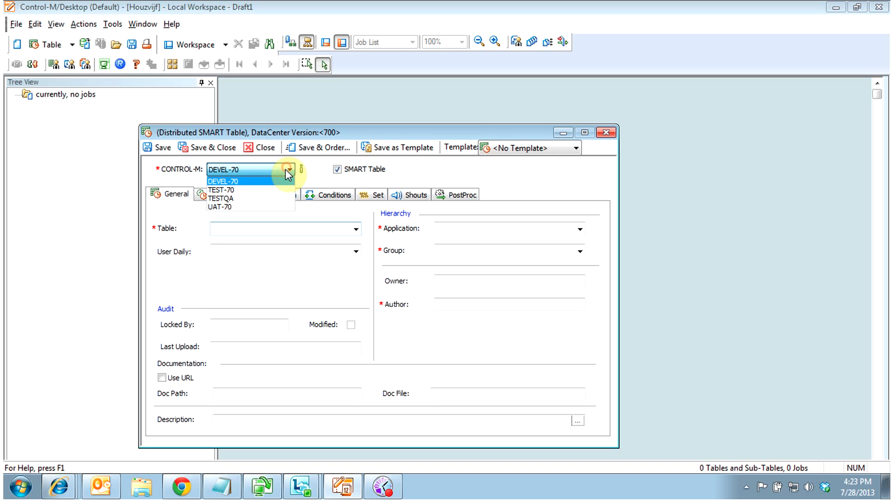
left_click(280, 198)
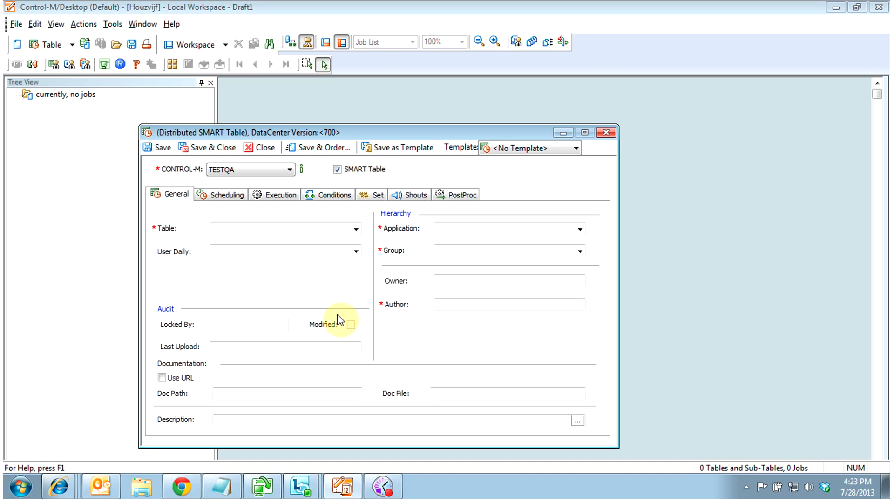
left_click_drag(335, 132, 325, 128)
Fill in table SMART1, application SMART1APP, group SMARTGROUP1 and the author
left_click(219, 224)
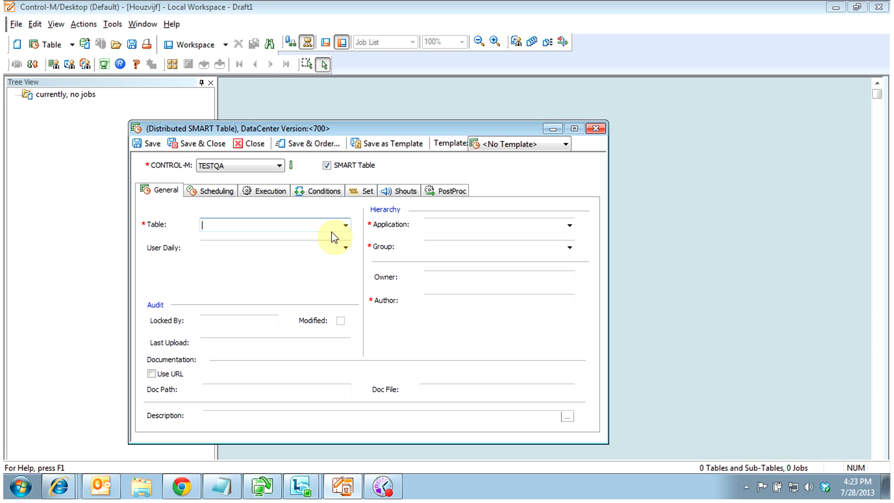
type("Snma")
left_click(487, 224)
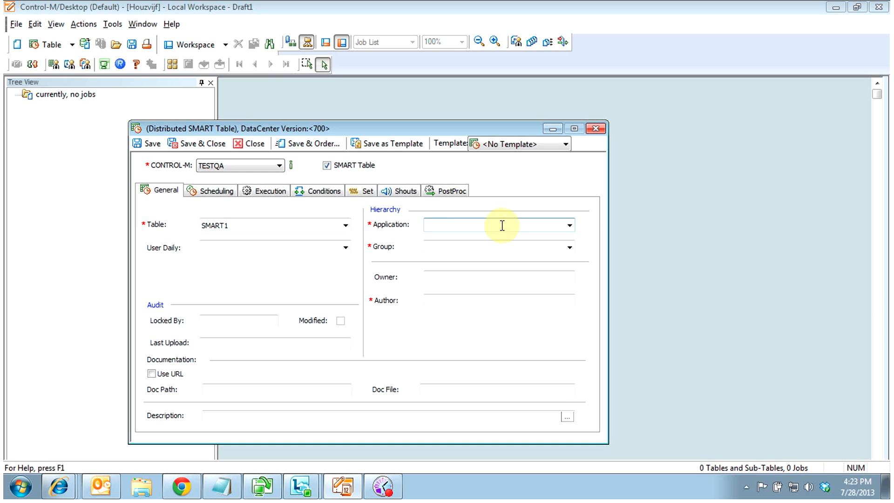
type("SMART1APP")
left_click(462, 246)
type("GROUP1")
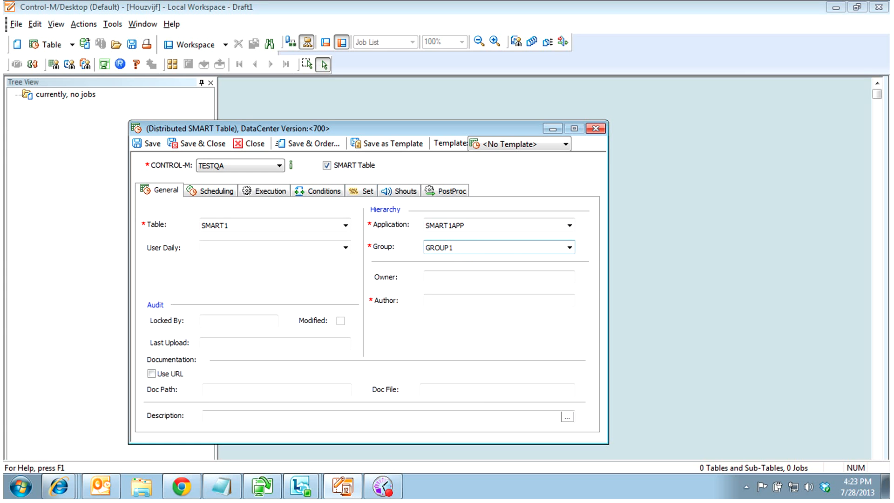
left_click(426, 247)
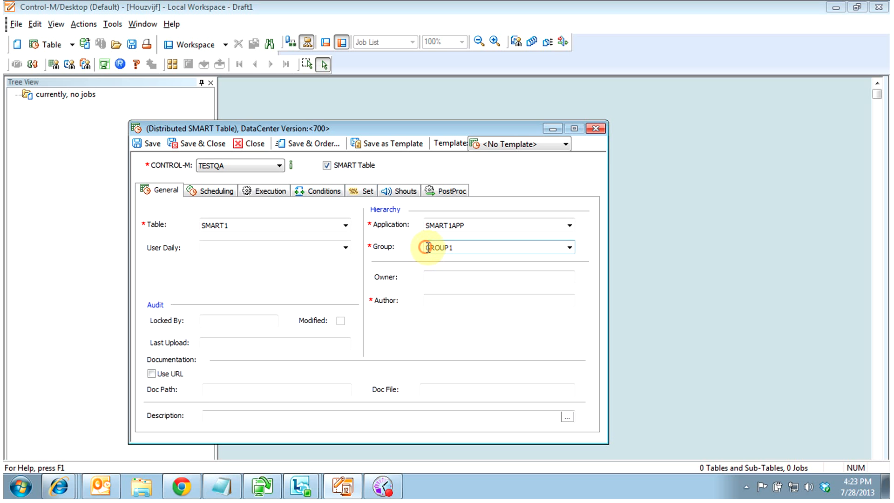
type("SMART")
left_click(431, 299)
type("houzvijf")
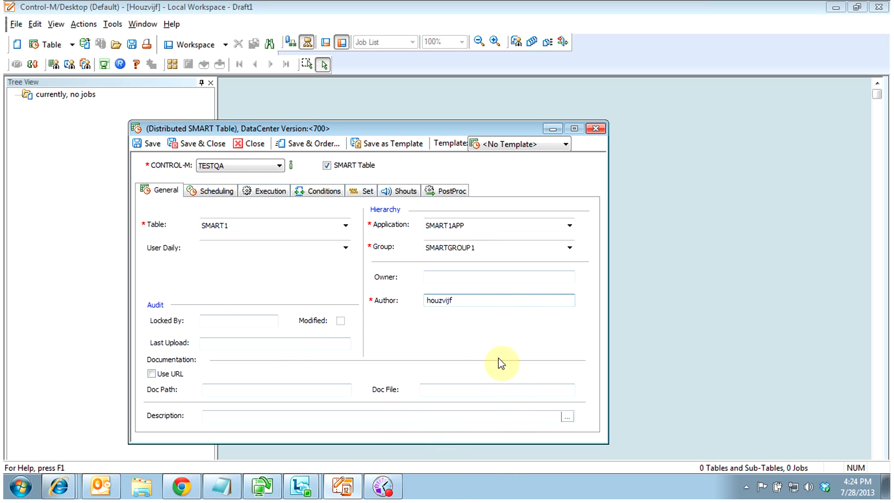
left_click(210, 192)
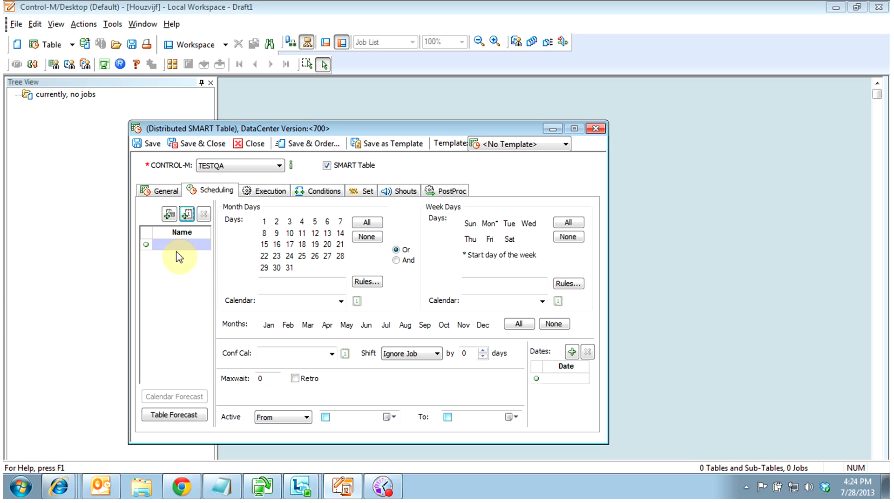
Add rule ALL covering every week day and all twelve months
left_click(190, 243)
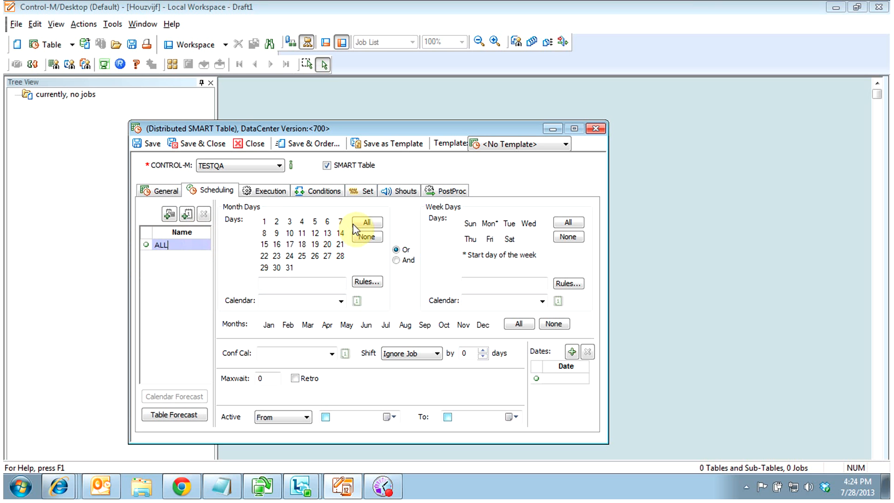
left_click(366, 223)
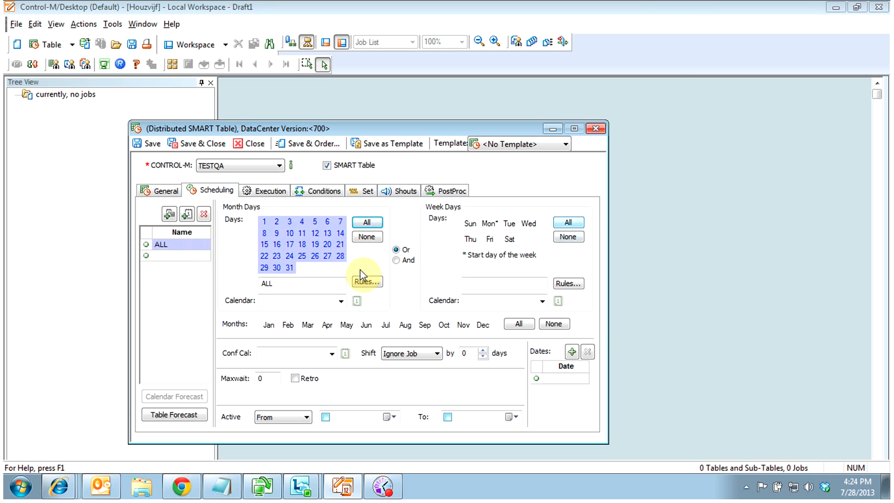
left_click(519, 324)
left_click(372, 237)
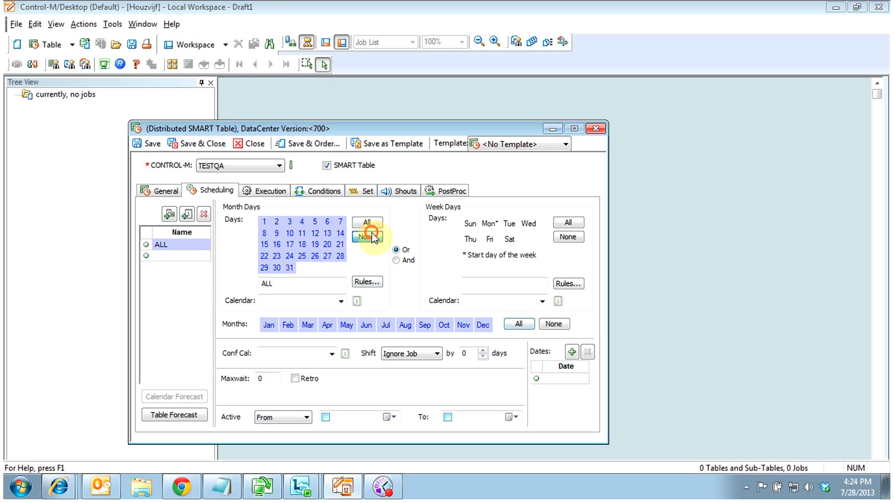
left_click(567, 222)
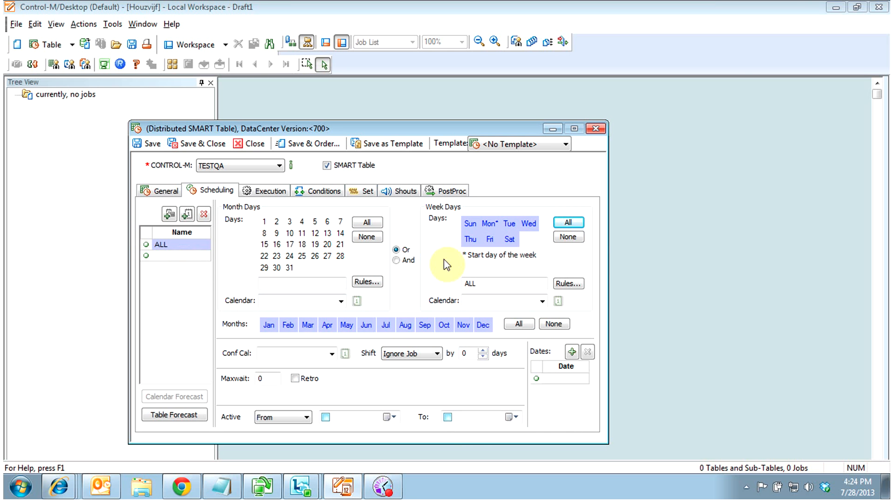
Add rule WEEKEND for Saturday and Sunday in all months
left_click(177, 255)
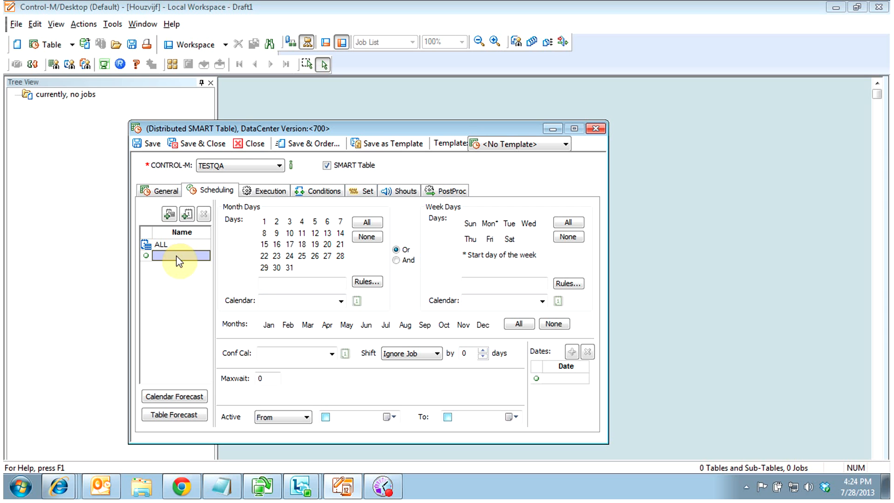
left_click(178, 256)
type("WEEKEND")
left_click(509, 238)
left_click(470, 224)
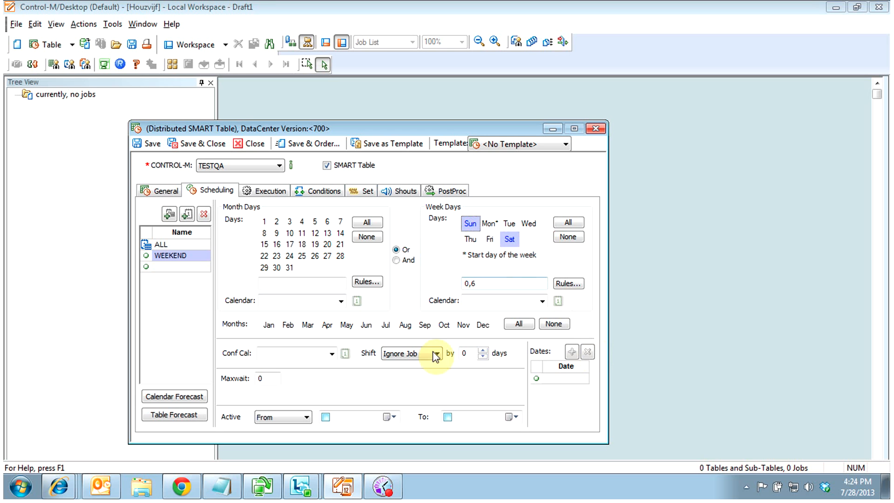
left_click(518, 324)
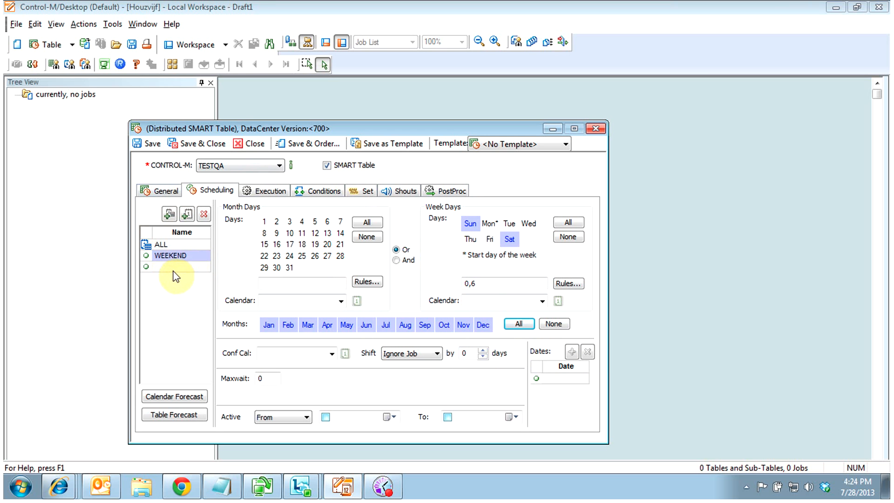
Switch back and forth between the ALL and WEEKEND rules to compare their settings
left_click(164, 247)
left_click(166, 256)
left_click(167, 243)
left_click(174, 255)
left_click(167, 244)
left_click(175, 255)
left_click(167, 243)
left_click(168, 255)
left_click(167, 245)
left_click(168, 255)
left_click(167, 244)
left_click(168, 255)
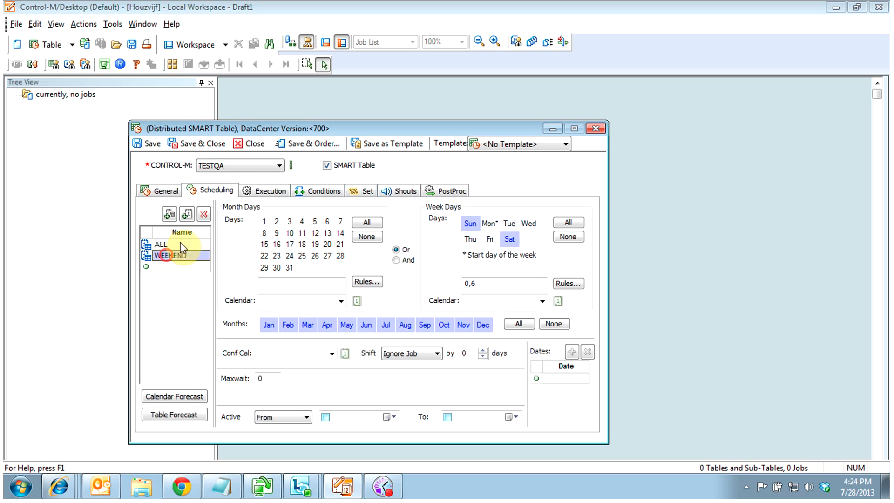
left_click(274, 190)
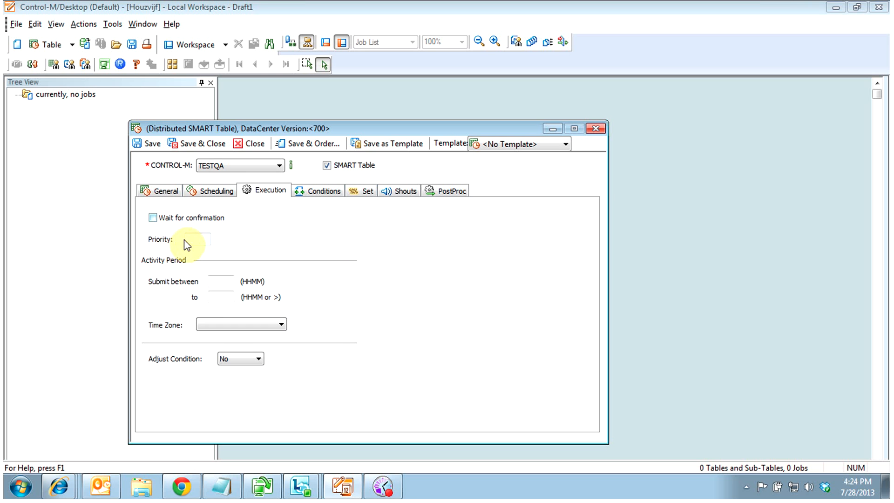
Give SMART1 priority AA and a submit window from 0200 to 2355
left_click(196, 239)
type("AA")
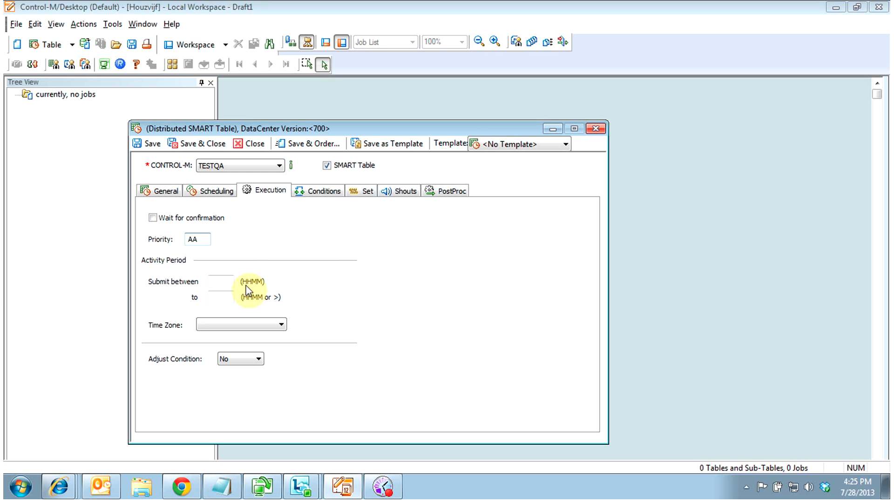
left_click(219, 283)
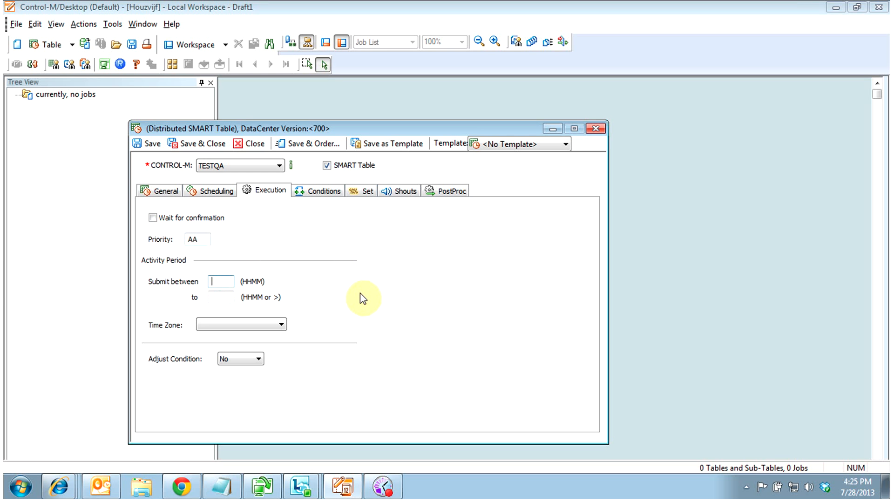
type("0200")
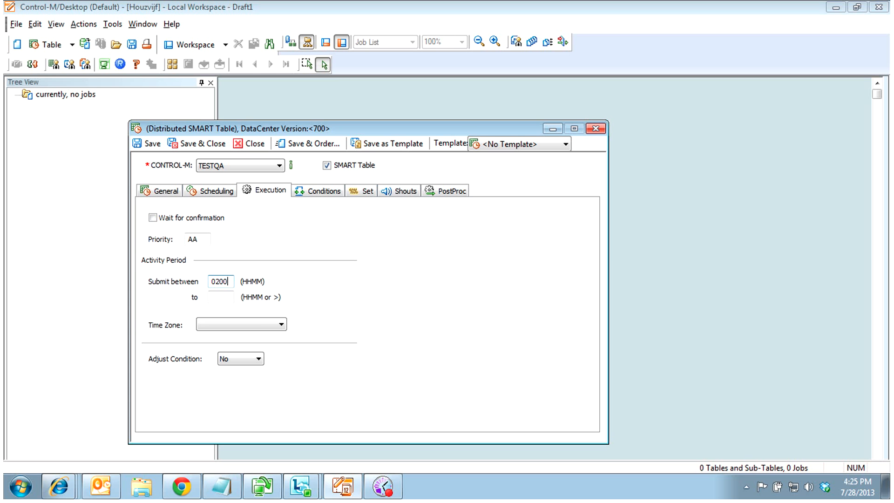
left_click(218, 295)
type("2355")
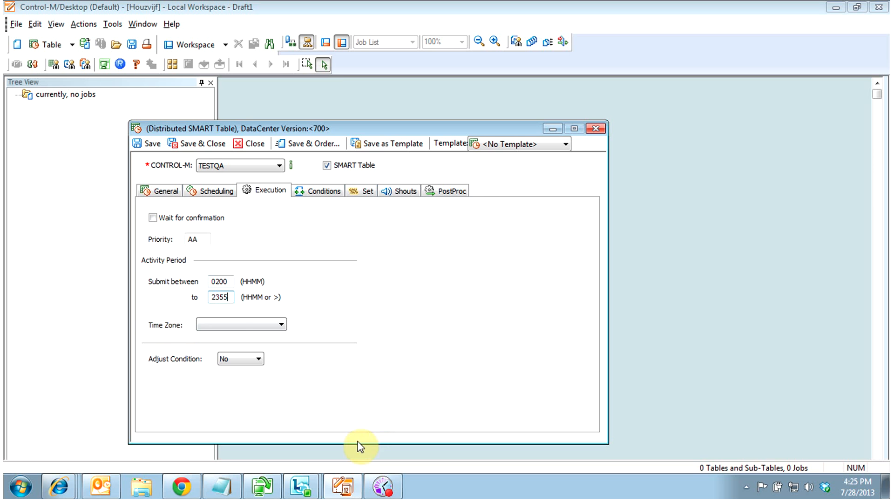
left_click(329, 190)
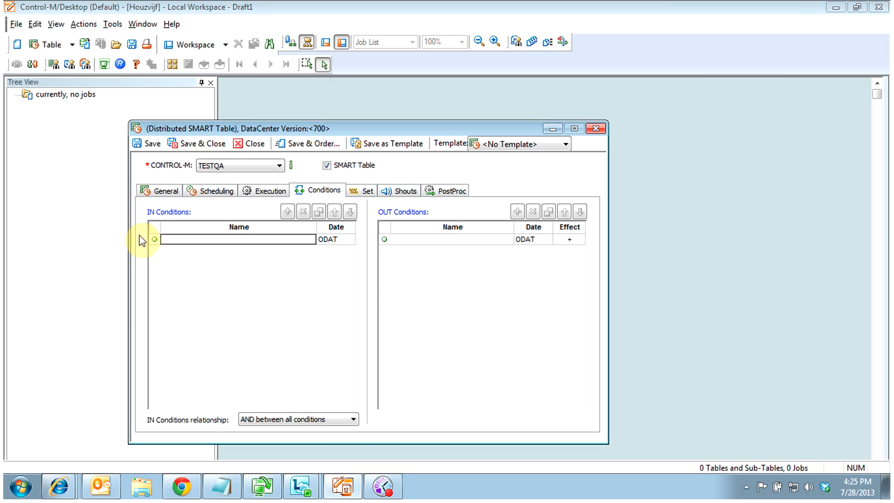
Name the table's OUT condition SMART1 on the Conditions tab
left_click(160, 190)
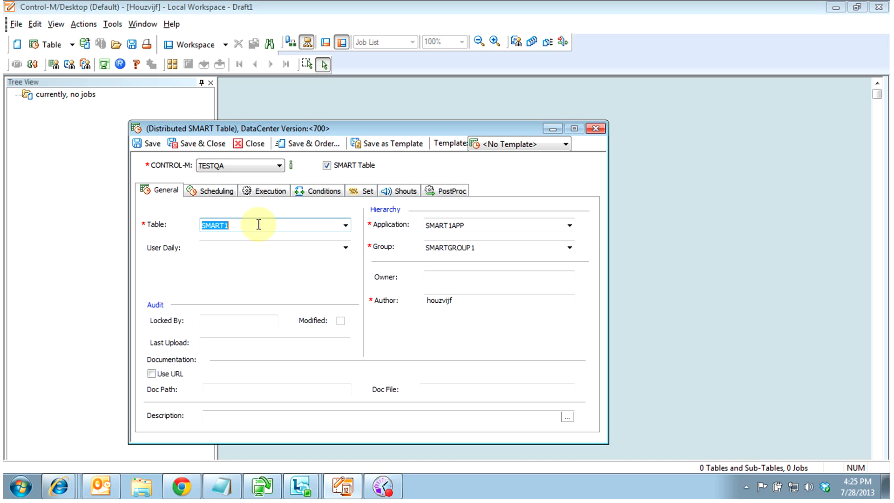
left_click(325, 190)
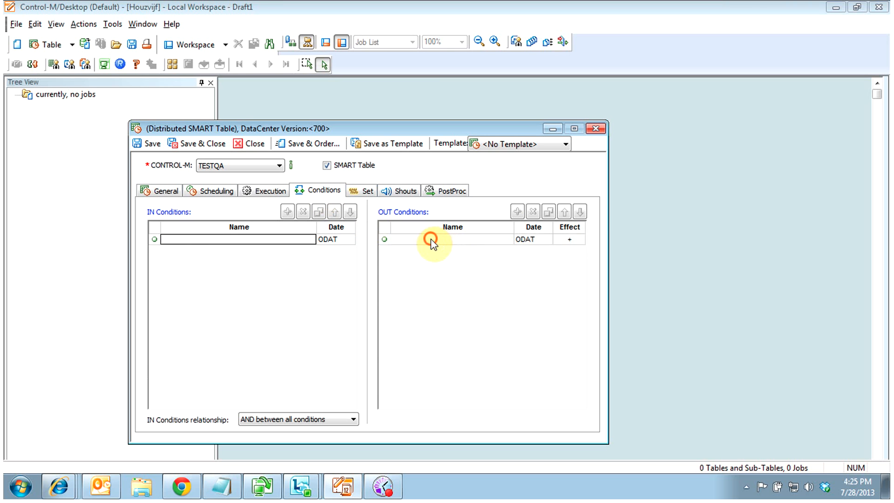
left_click(432, 239)
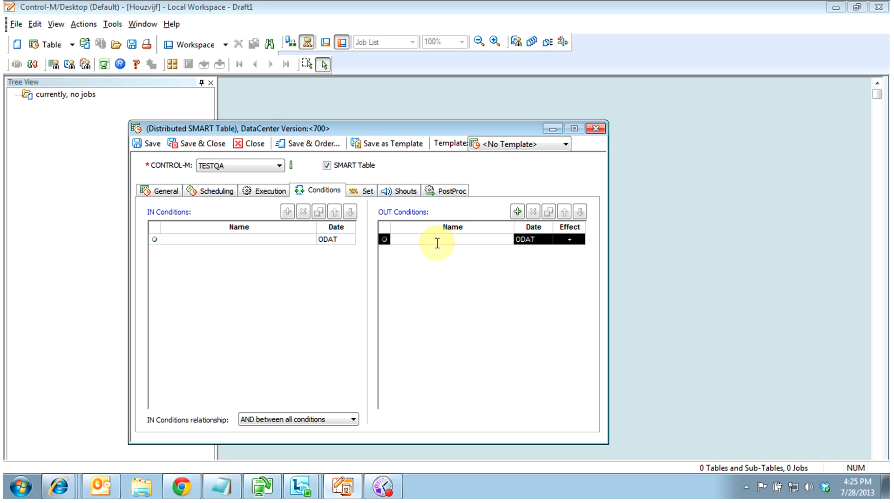
type("SMART1_OK")
left_click(365, 191)
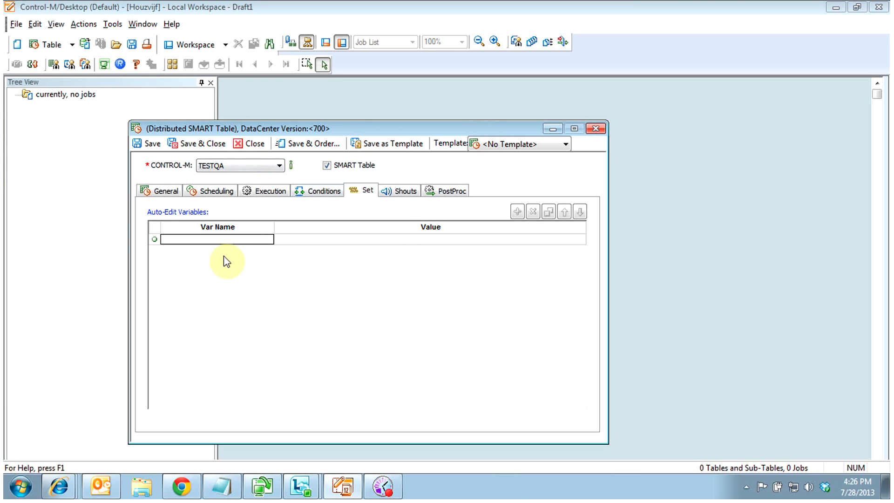
Look over the Shouts tab's When choices, then show the PostProc On Statements page
left_click(402, 191)
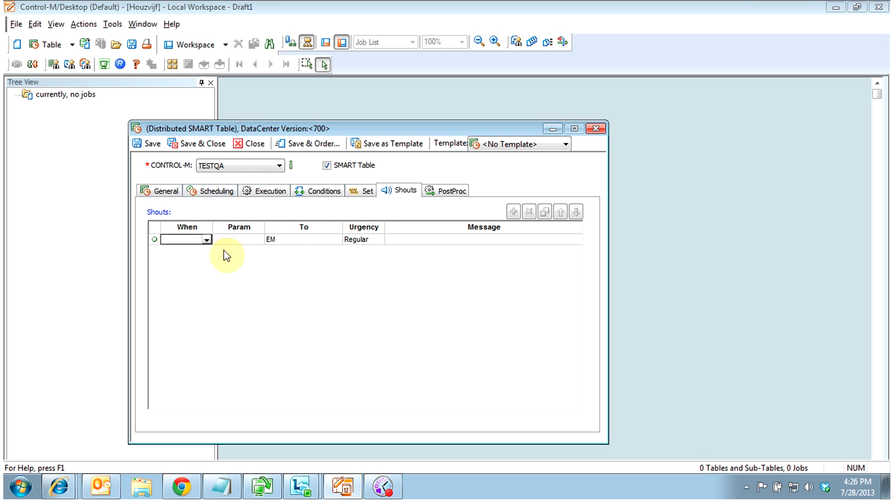
left_click(206, 240)
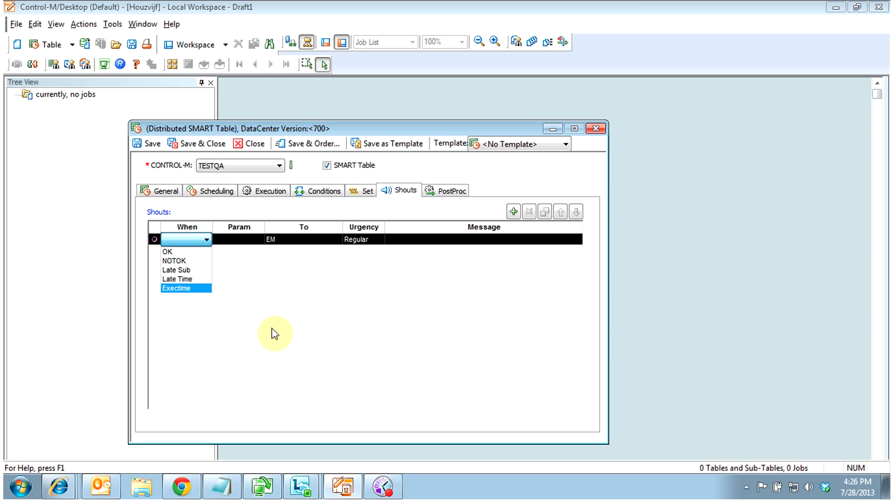
left_click(448, 195)
left_click(450, 195)
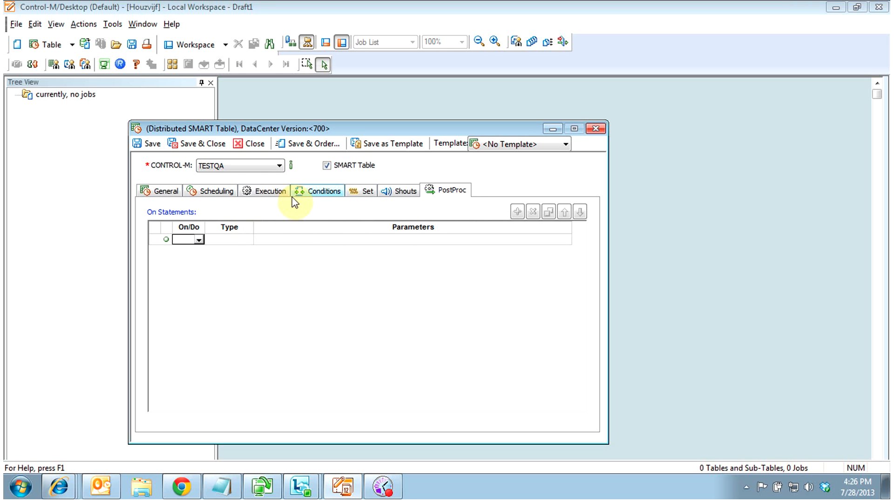
Enter the description 'TEST Tab' on the General tab and save and close SMART1
left_click(161, 192)
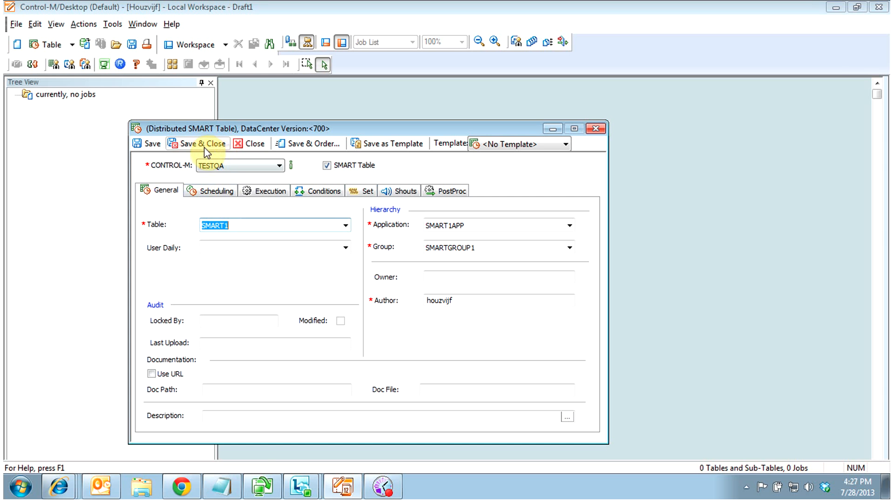
left_click(243, 416)
type("T")
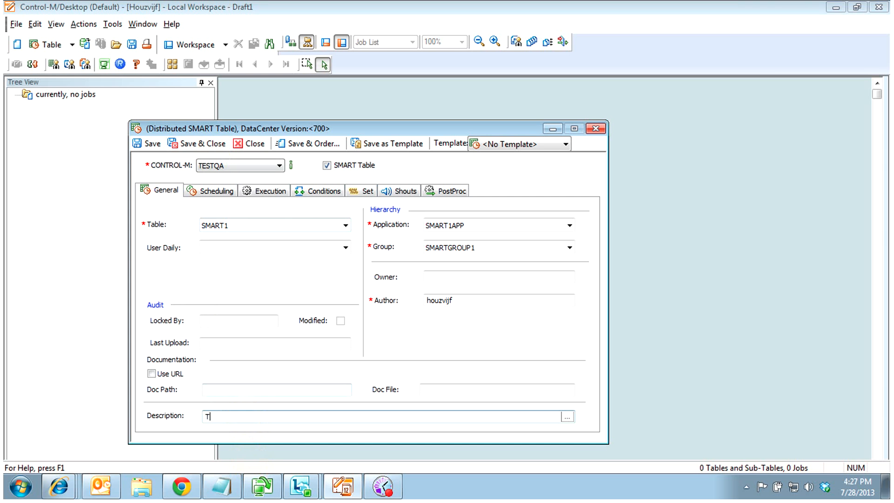
type("EST Tab")
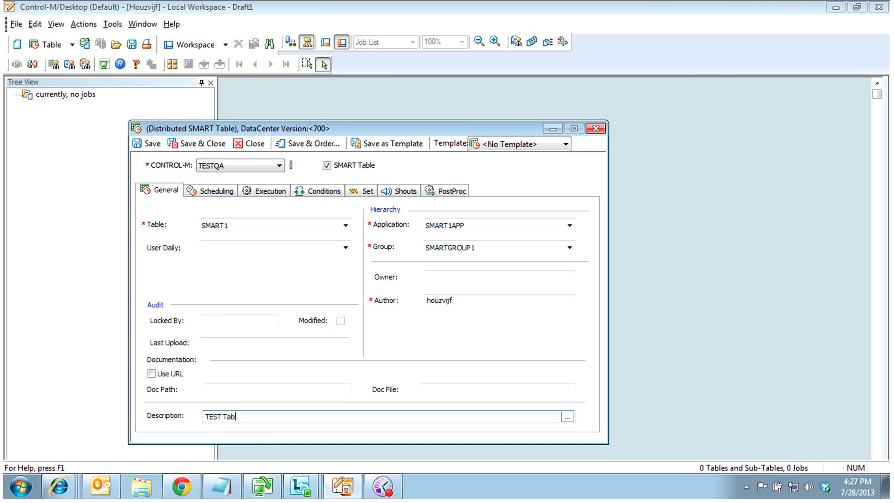
left_click(206, 145)
left_click(14, 95)
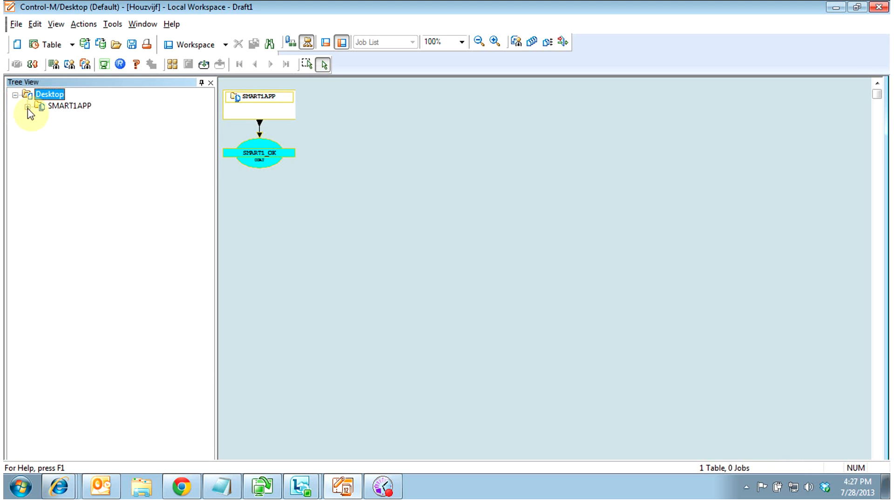
Expand SMART1APP and SMARTGROUP1 in the tree and add a job to table SMART1
left_click(27, 106)
left_click(40, 118)
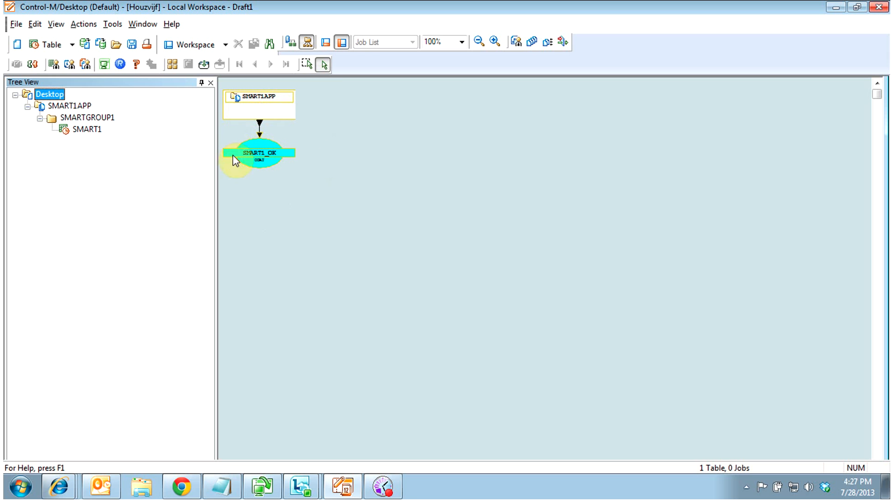
left_click(91, 129)
right_click(83, 128)
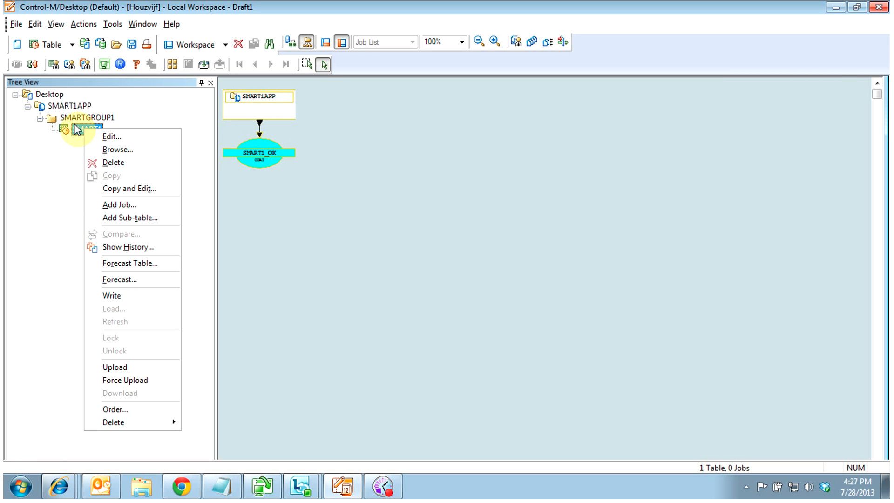
left_click(134, 205)
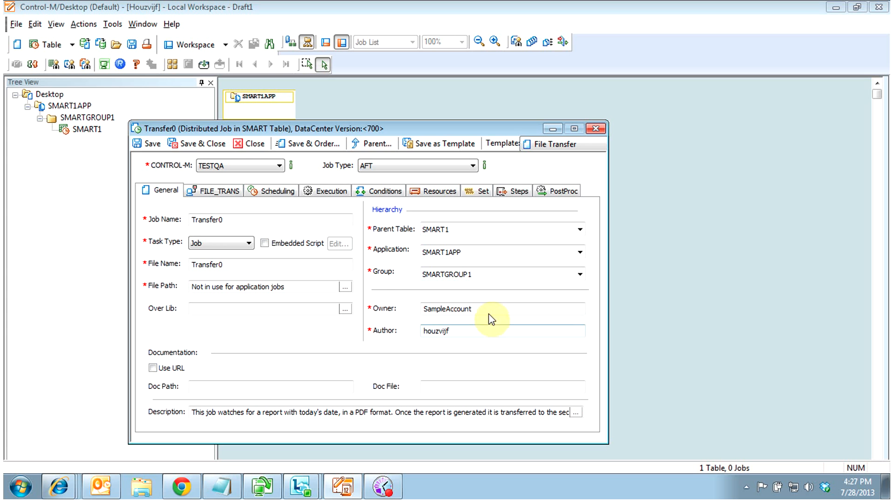
Set owner to root, job type OS and job name JOB1_SMART1
left_click_drag(497, 310, 371, 310)
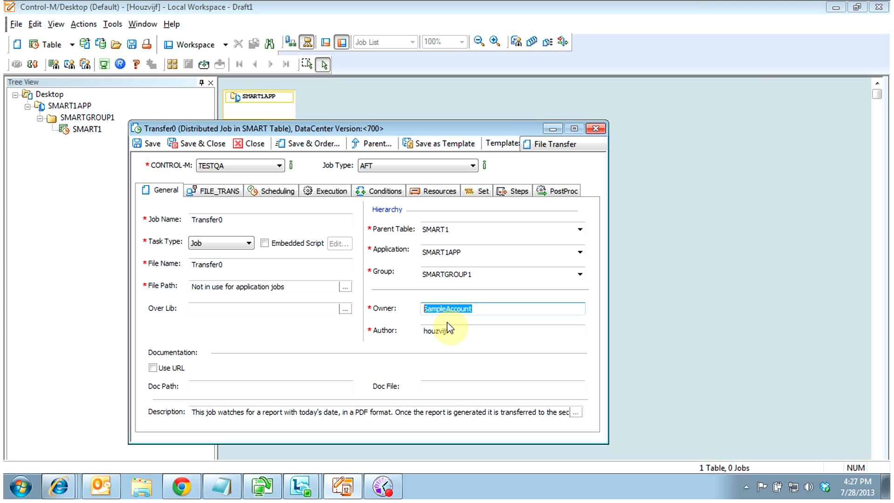
type("root")
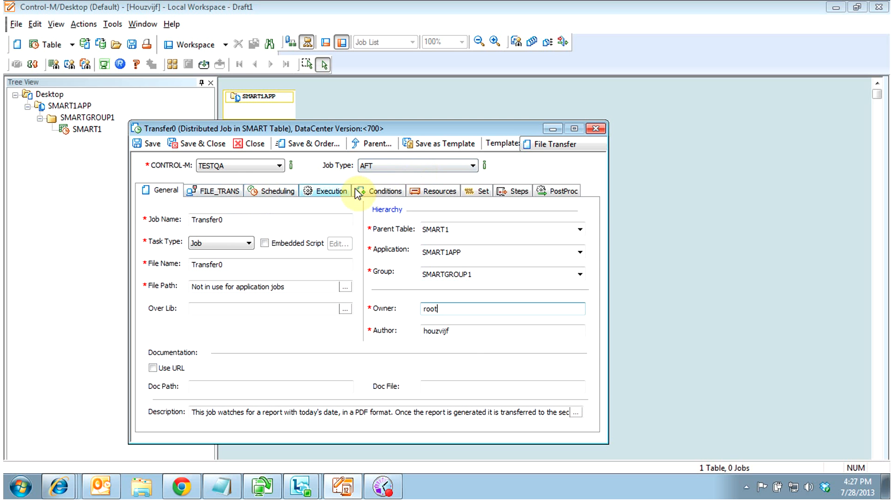
left_click(409, 166)
left_click(377, 177)
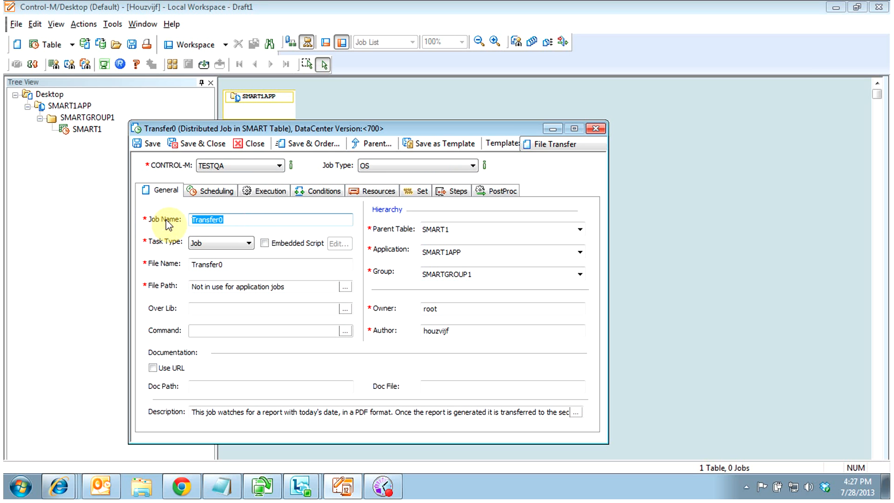
key("BackSpace")
type("JOB1_SMART1")
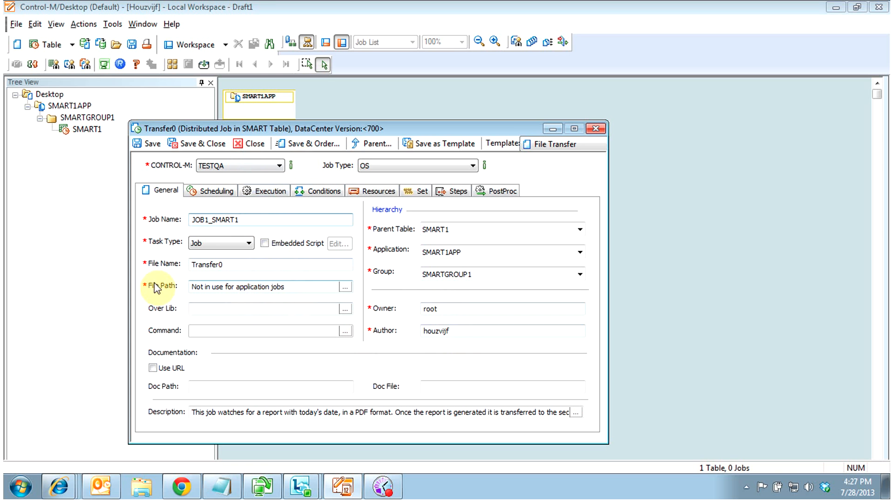
Make the task type Command and clear the File Path and File Name fields
left_click_drag(299, 287, 133, 289)
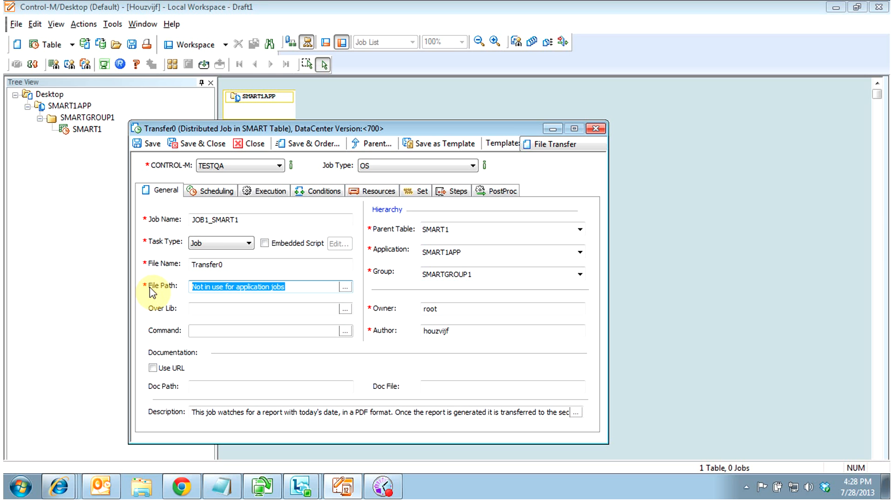
left_click(249, 243)
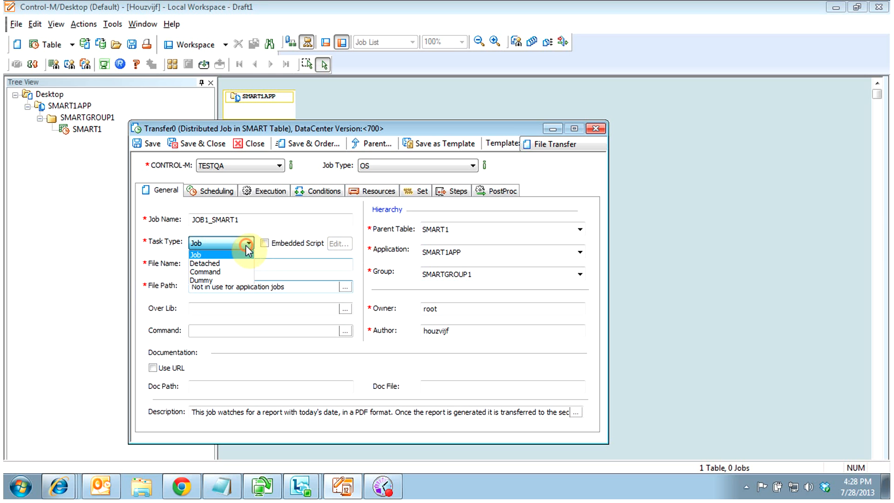
left_click(232, 271)
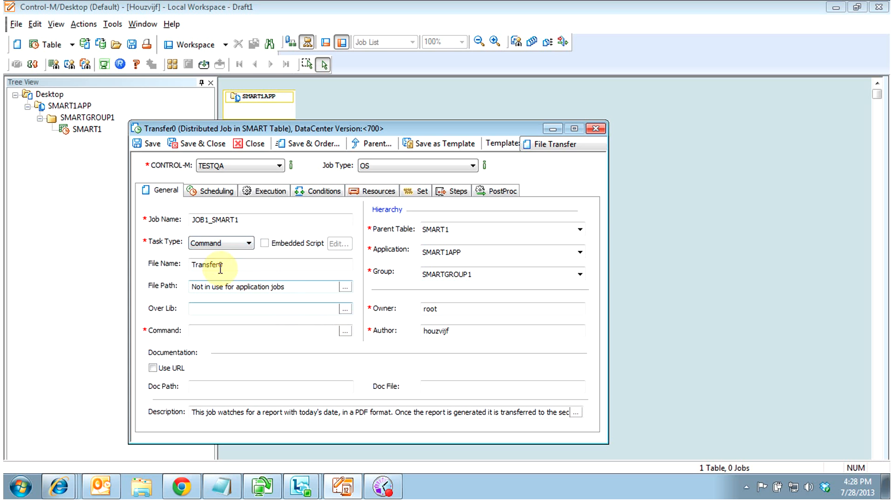
left_click_drag(302, 283, 168, 289)
key("Delete")
left_click_drag(249, 264, 166, 264)
key("Delete")
Set the command to 'sleep 2' and replace the owner with another user account
left_click(215, 330)
type("date")
key("BackSpace")
key("BackSpace")
key("BackSpace")
key("BackSpace")
type("sleep")
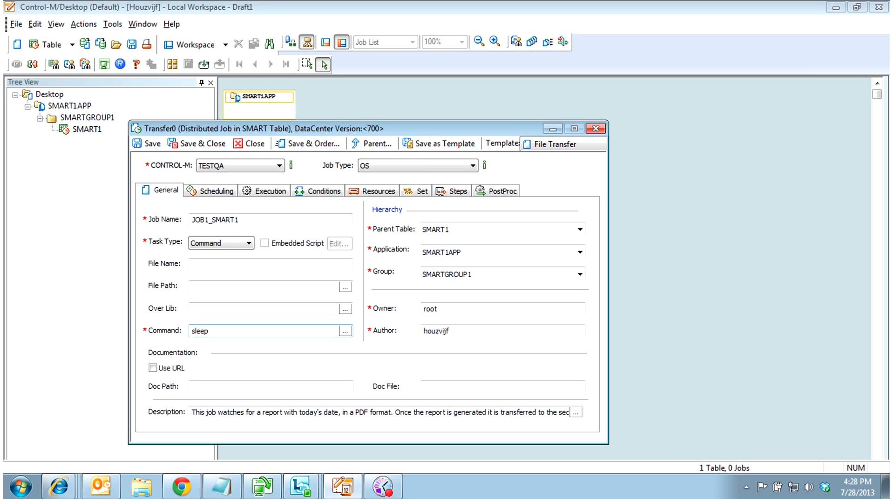
type(" 2")
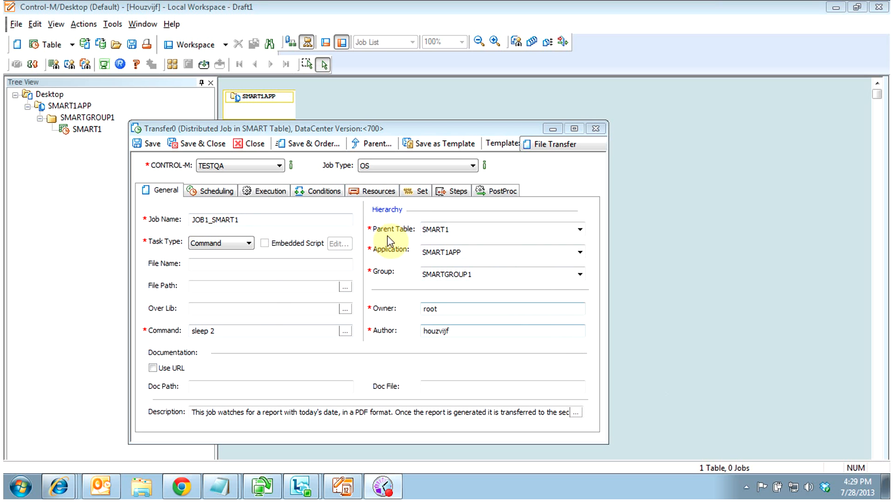
left_click(480, 308)
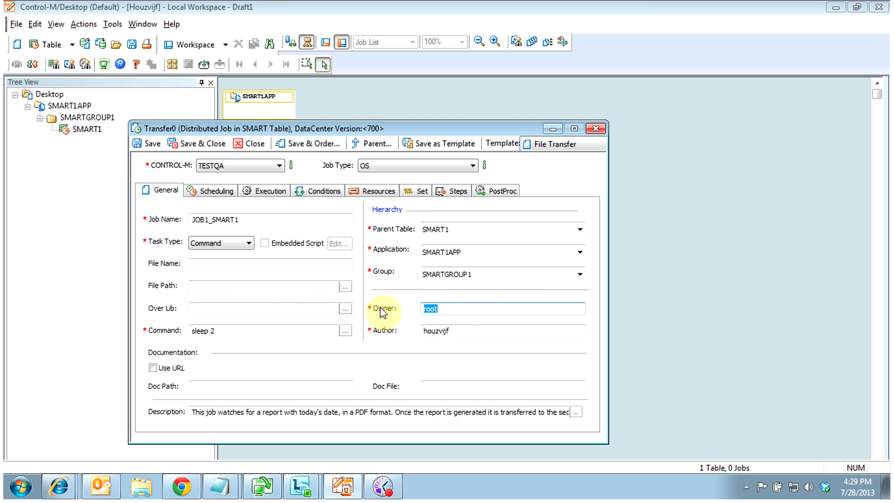
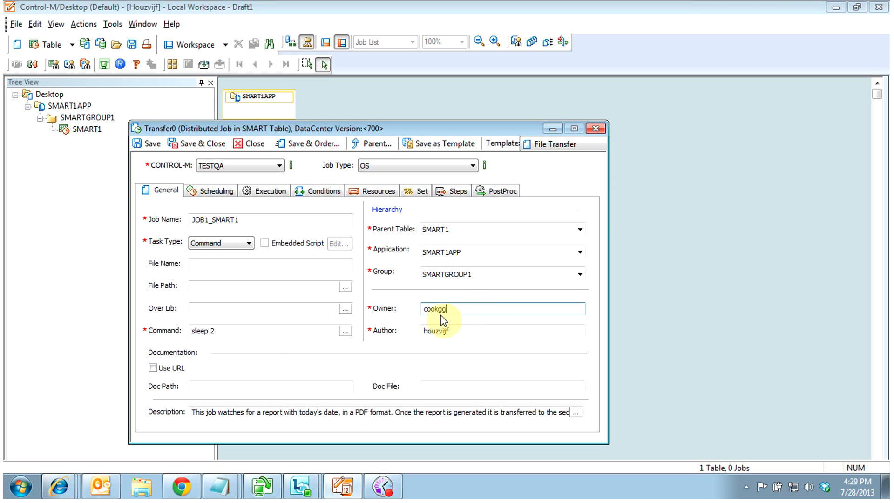
Paste DCOPSLINUX into the job's Node ID/Group on the Execution tab
left_click(319, 191)
left_click(258, 191)
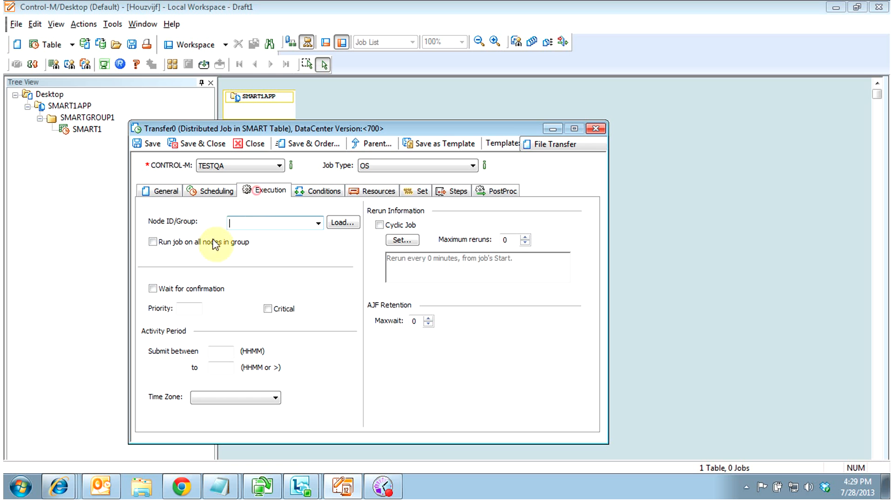
left_click(233, 221)
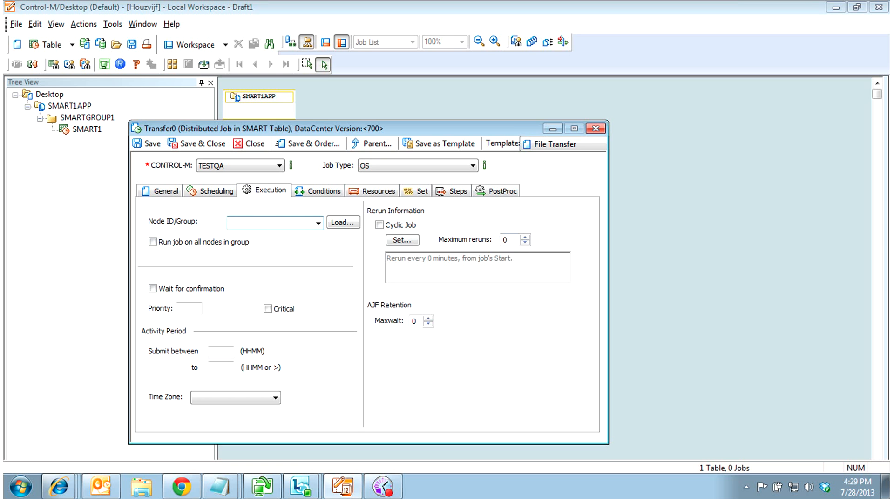
key("alt+Tab")
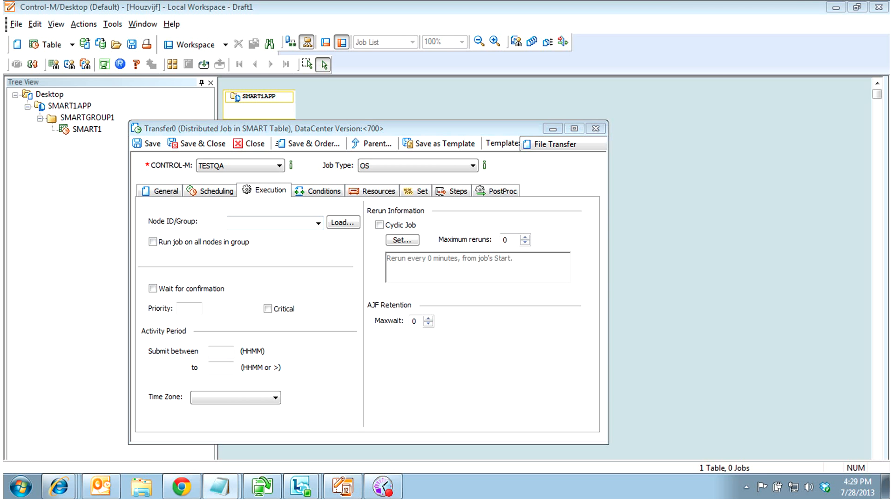
left_click(249, 221)
type("DCOPSLINUX")
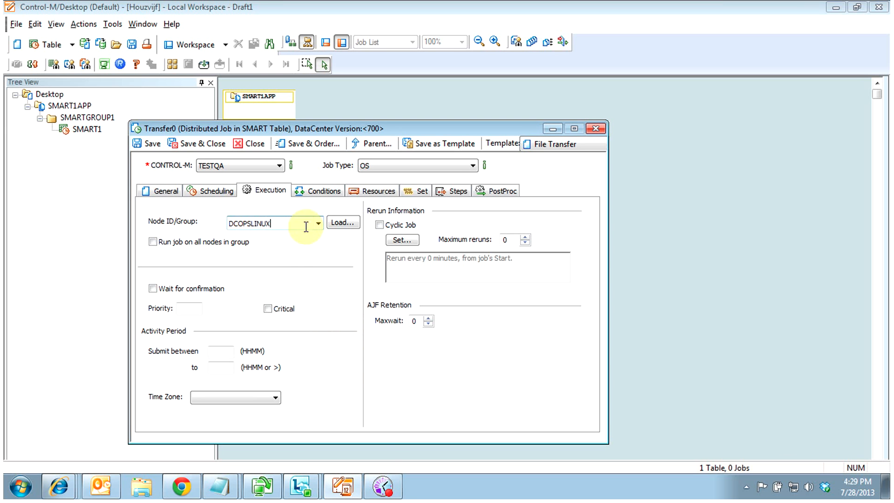
Set the submit window to 0800–0805 and the job priority to AA
left_click(222, 355)
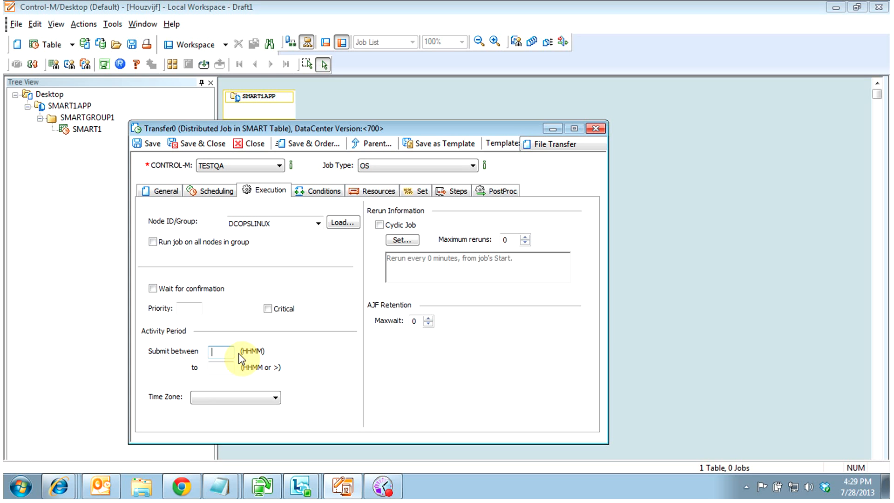
type("0800")
key("Tab")
type("0805")
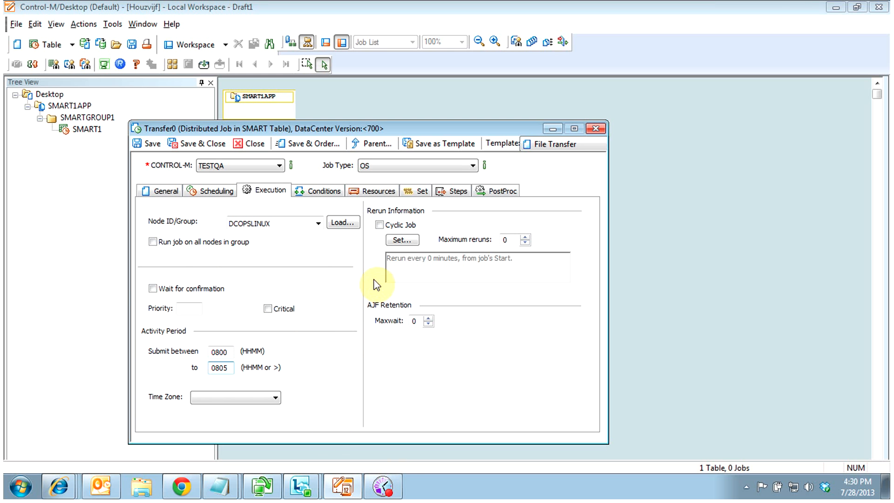
left_click(188, 308)
type("AA")
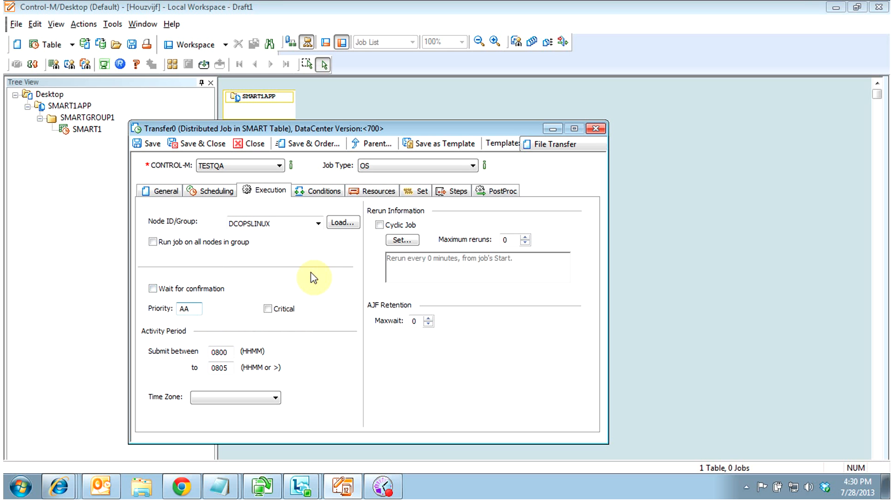
left_click(216, 190)
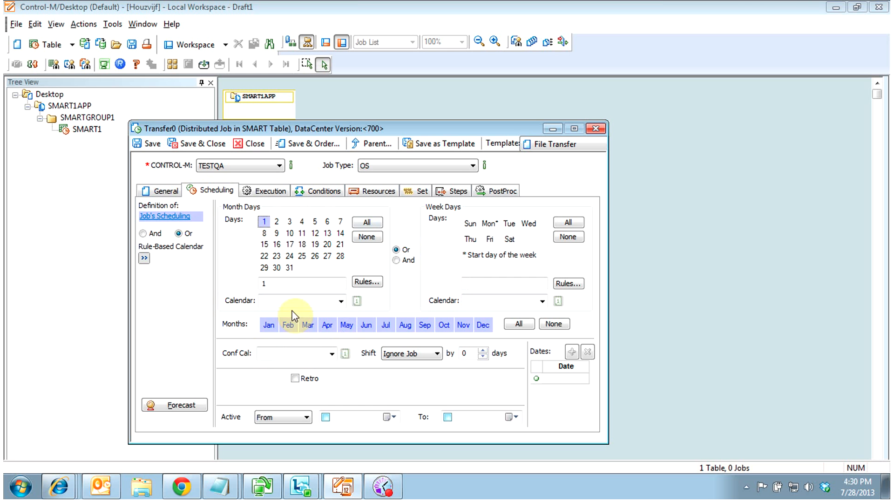
Add the ALL rule-based calendar to JOB1_SMART1's scheduling and set the rule relation to And
left_click(144, 257)
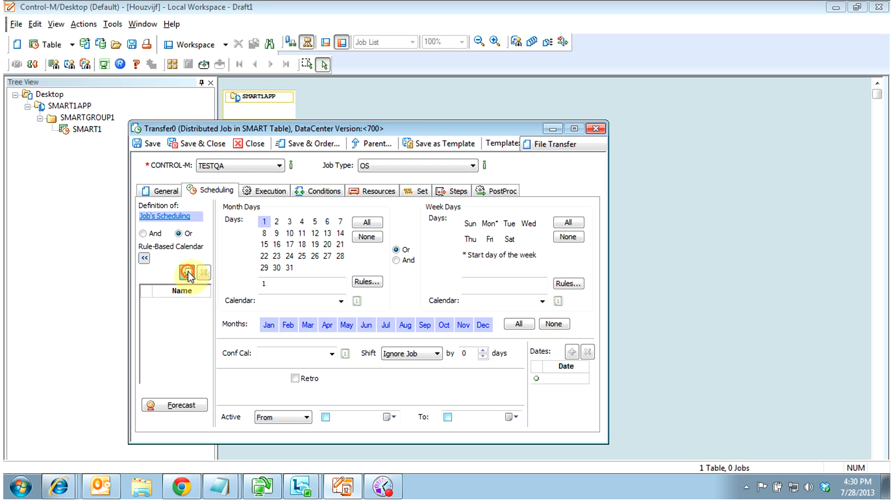
left_click(188, 272)
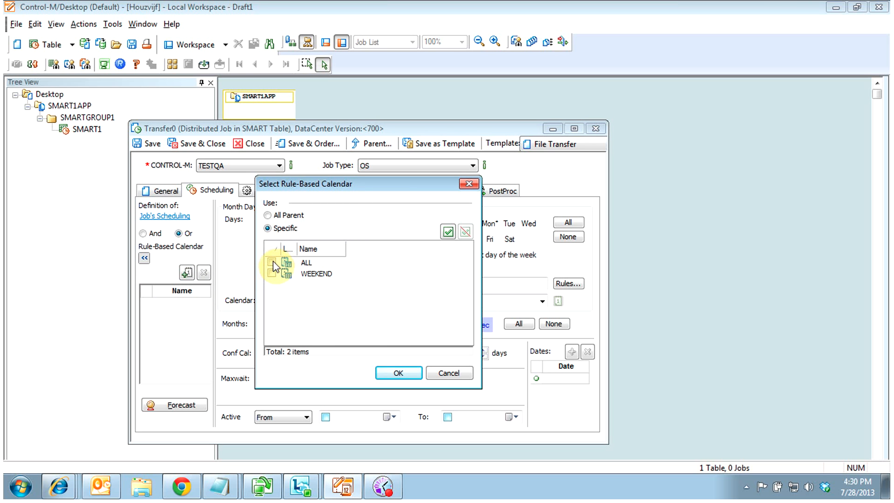
left_click(272, 261)
left_click(398, 372)
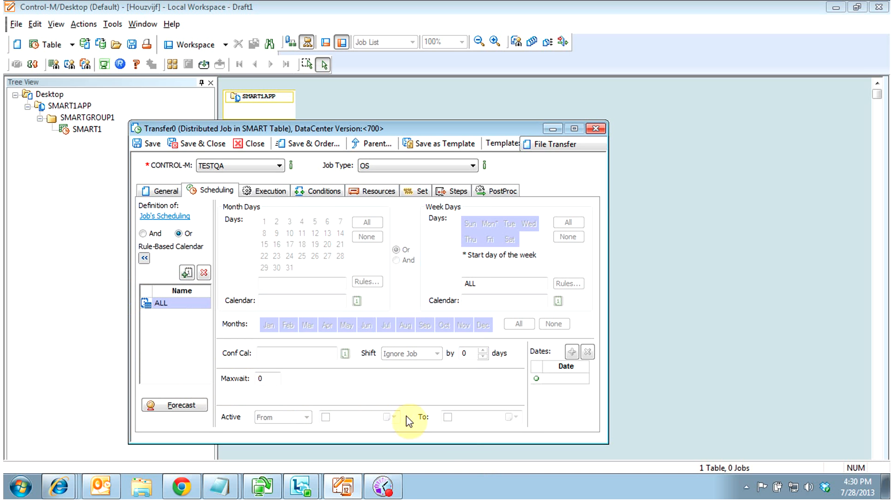
left_click(142, 234)
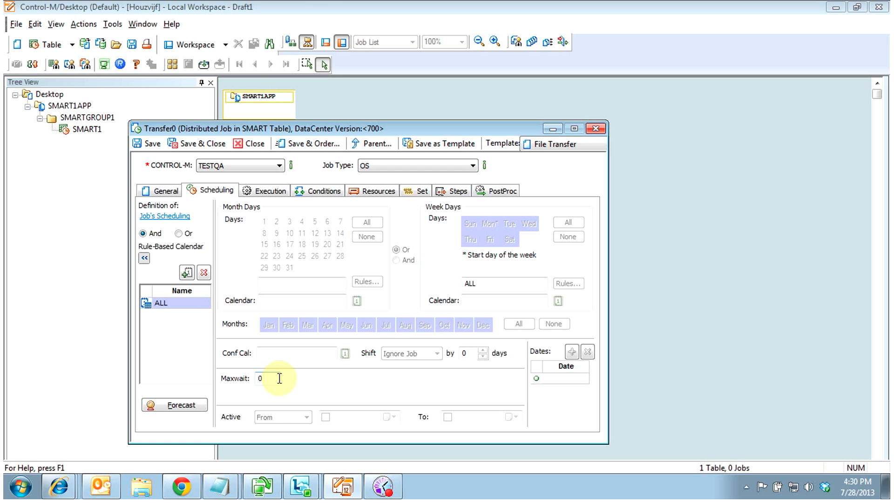
Add an OUT condition %%JOBNAME._OK with date ODAT and effect +
left_click(321, 191)
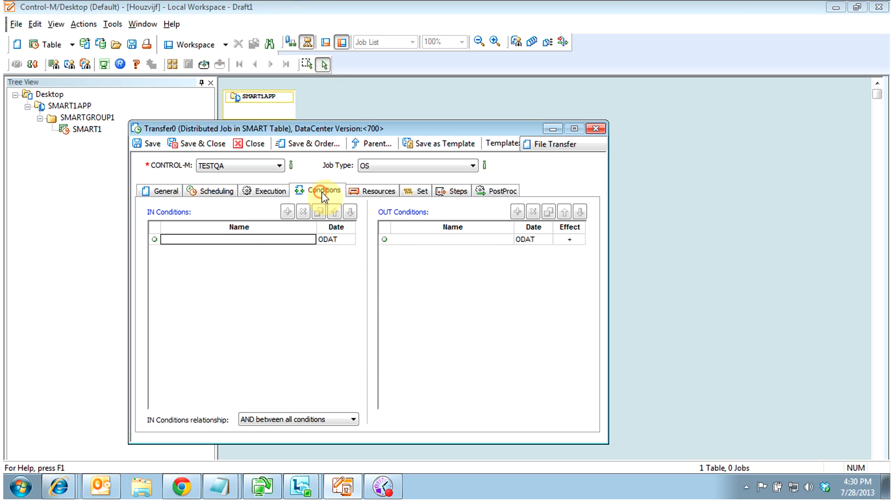
left_click(168, 190)
left_click_drag(246, 218, 172, 224)
left_click(326, 191)
left_click(399, 239)
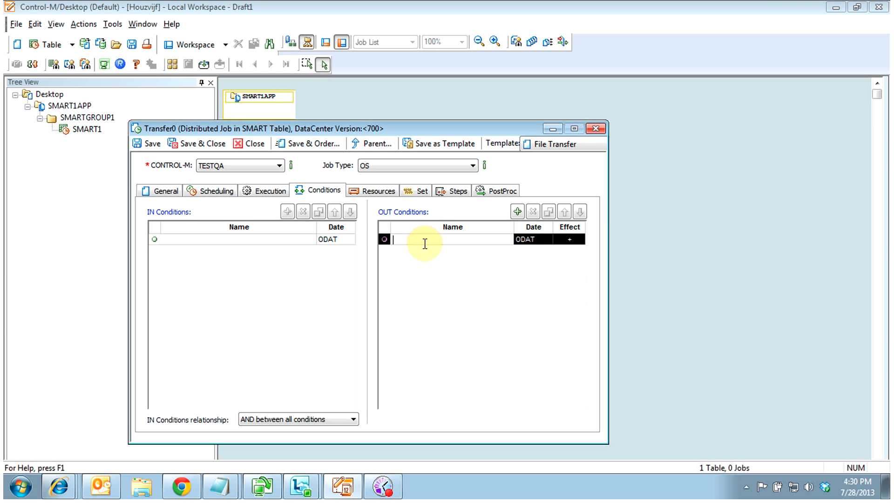
type("%%JOBNAM")
type("OK")
Review the General and Set tabs, then bring up the job's Resources page
left_click(160, 191)
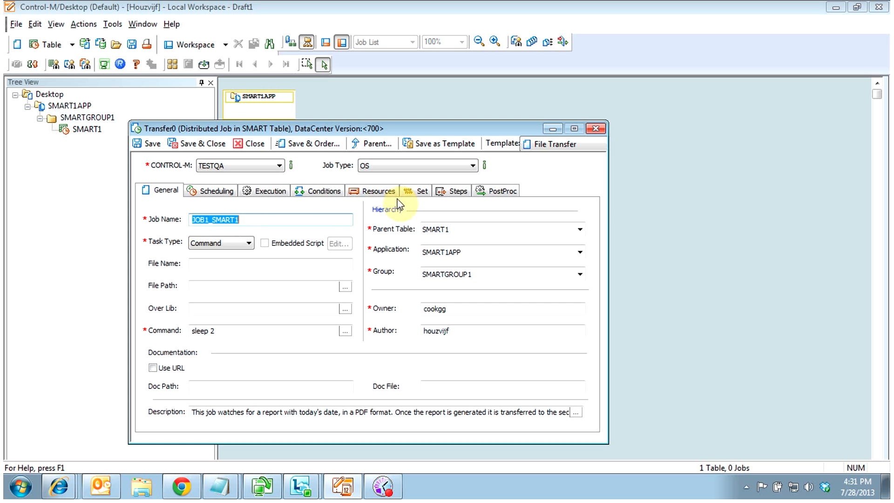
left_click(419, 191)
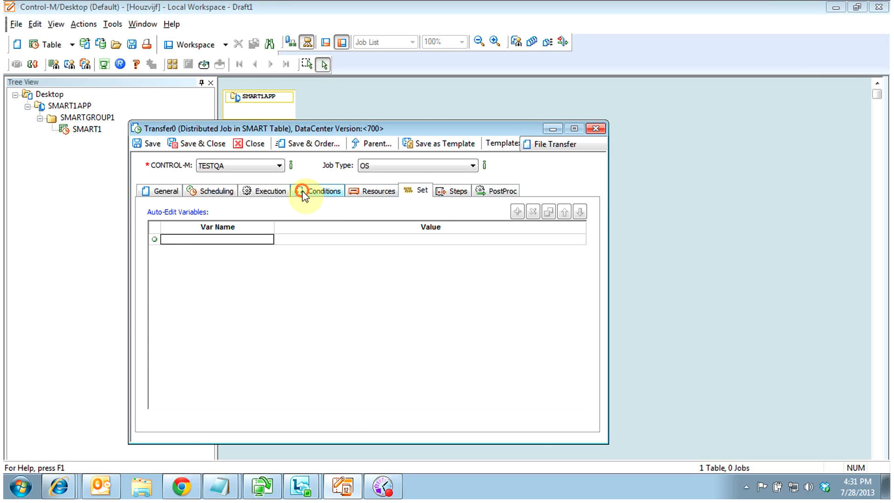
left_click(318, 190)
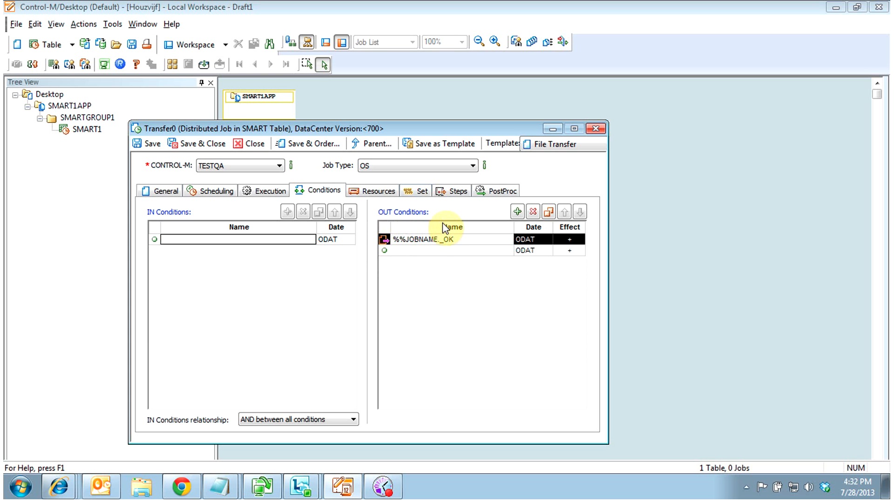
left_click(379, 193)
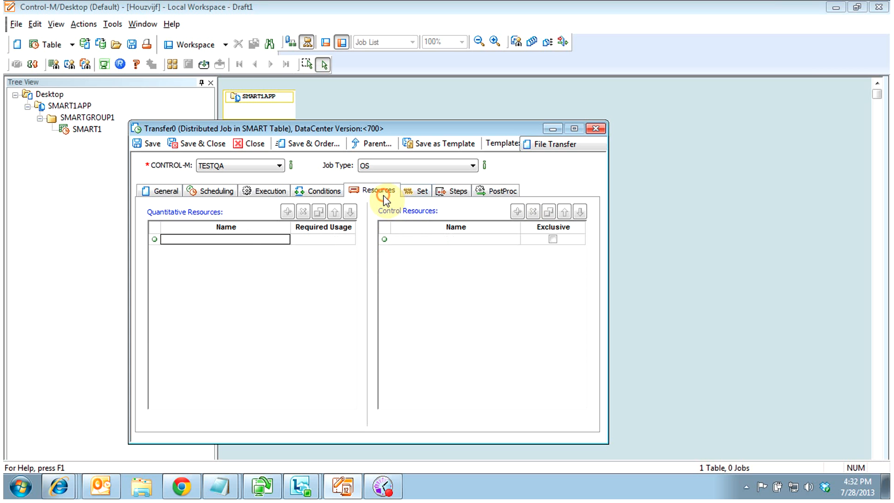
Add quantitative resources BMC and MEDIA, each with usage 1, to the job
left_click(217, 240)
type("BMC")
key("Return")
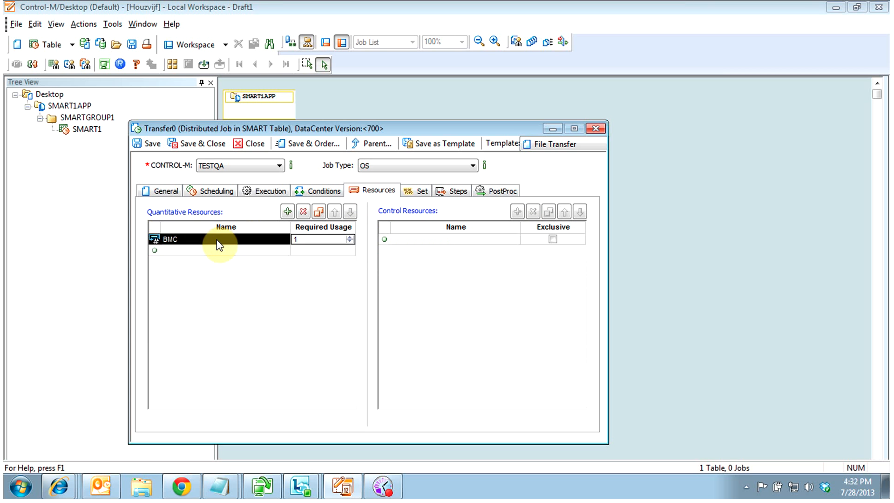
key("Tab")
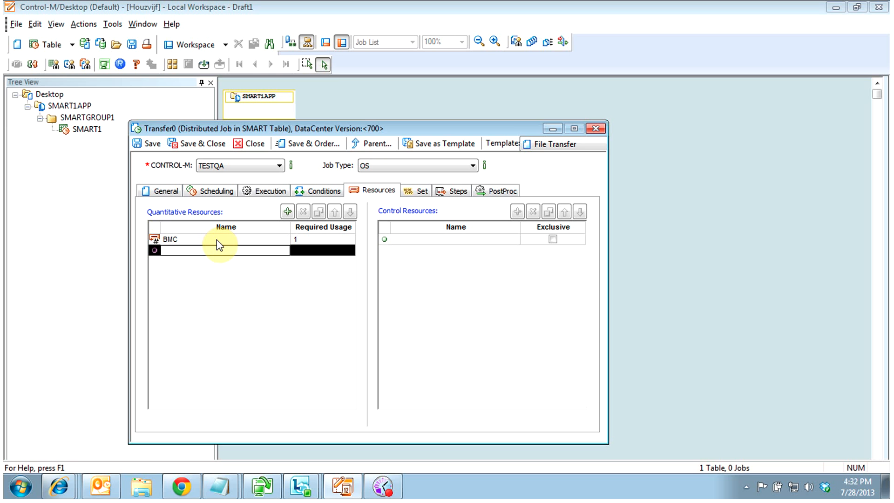
type("MEDIA")
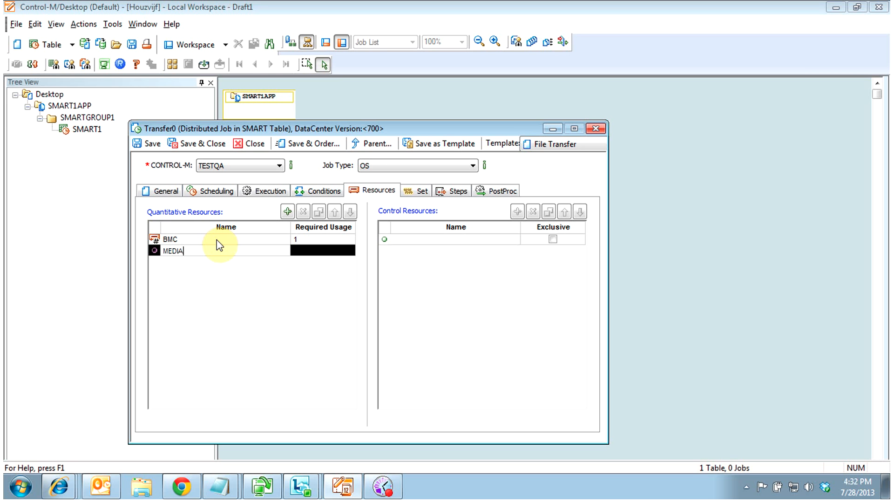
key("Return")
key("Tab")
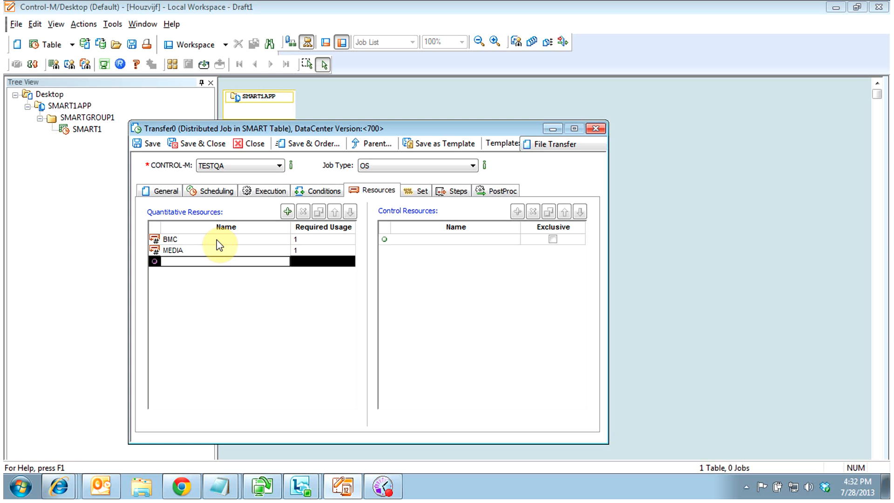
type("T")
key("Tab")
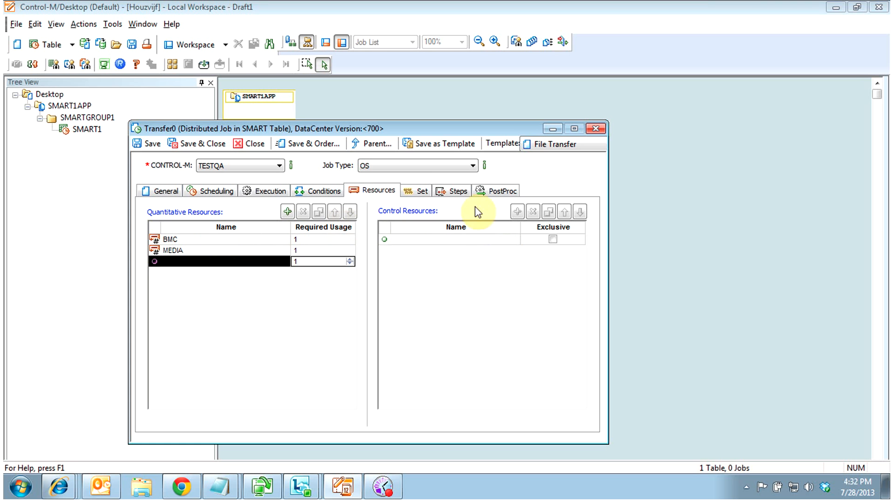
Review the Set, Steps and PostProc tabs, then save and close the job
left_click(417, 190)
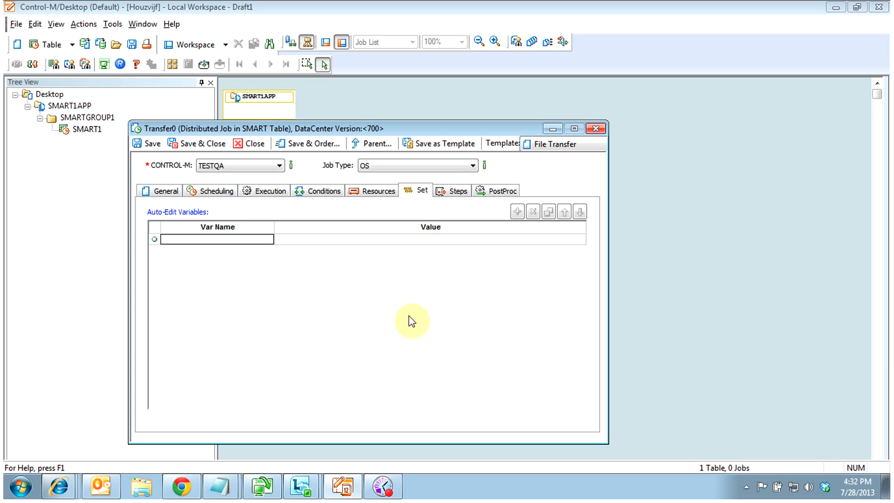
left_click(460, 191)
left_click(497, 196)
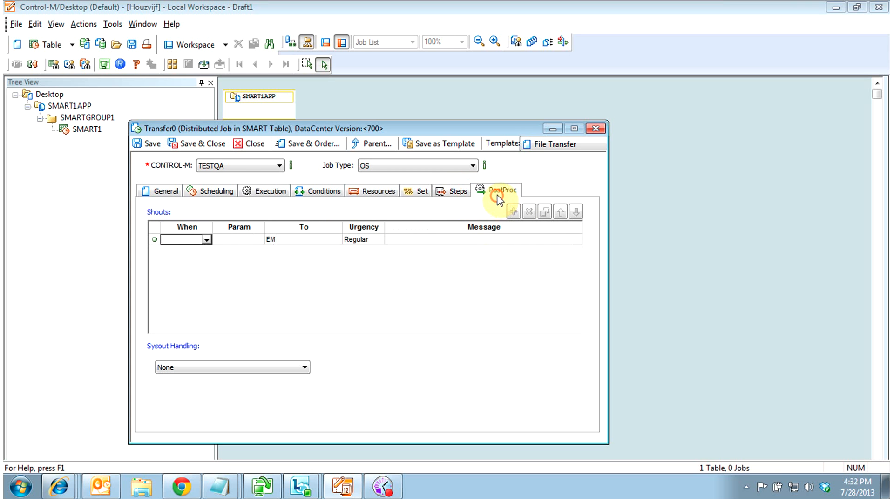
left_click(200, 145)
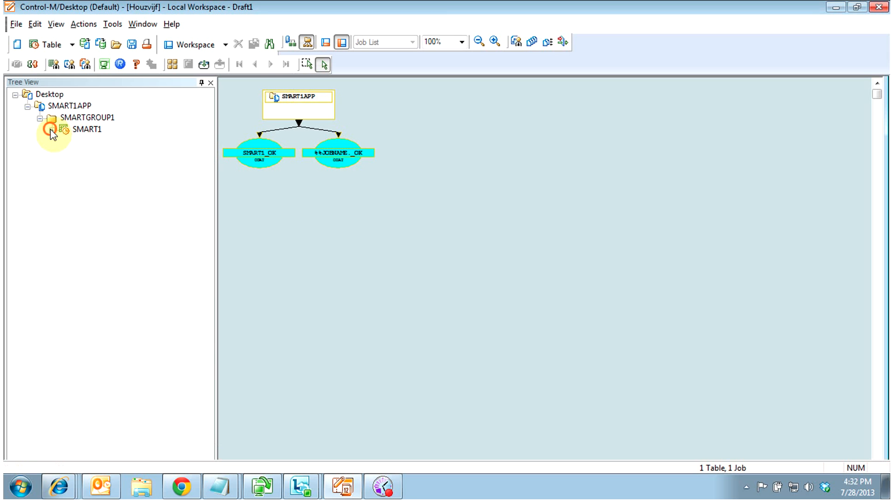
Expand SMART1 to show JOB1_SMART1, then open the SMART1 table for editing
left_click(51, 129)
left_click(97, 144)
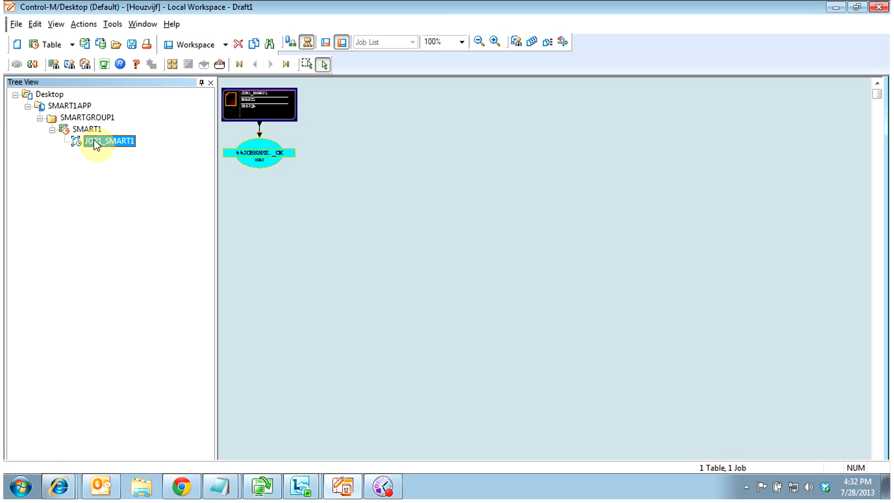
right_click(95, 141)
left_click(145, 189)
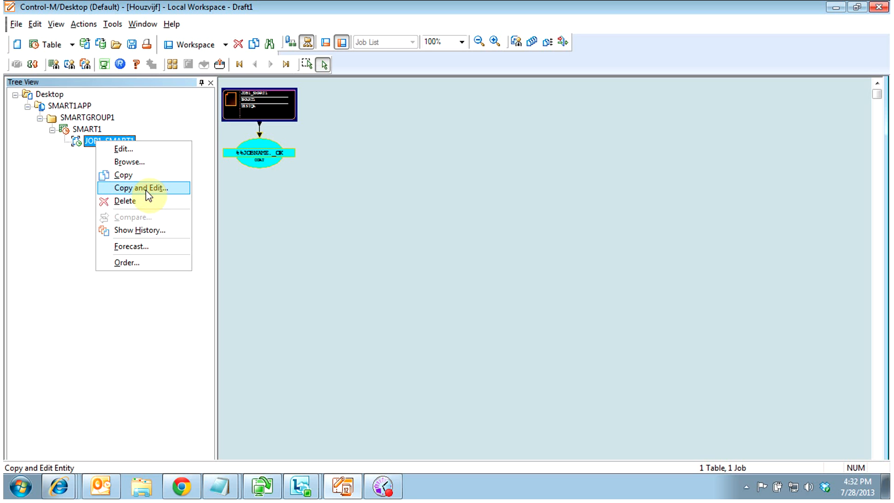
left_click(65, 176)
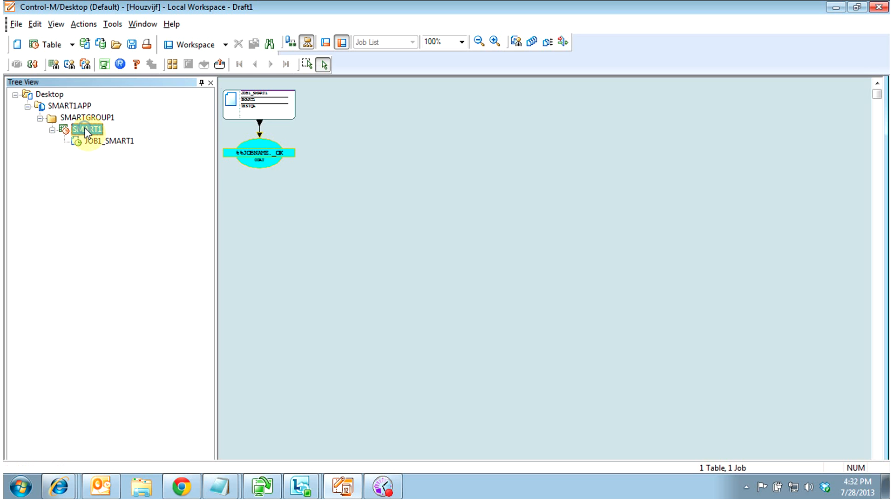
right_click(86, 130)
left_click(132, 137)
Add auto-edit variable SLEEP1 with value 'sleep 3' to SMART1 and save the table
left_click(362, 191)
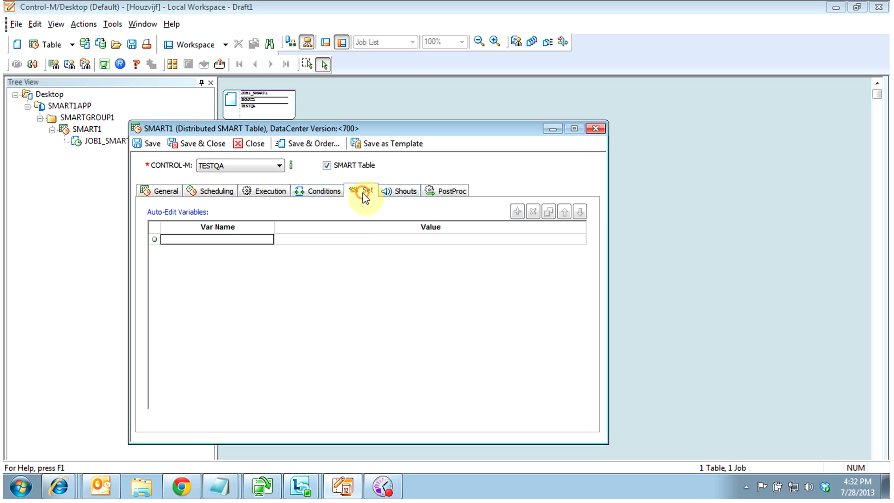
left_click(199, 240)
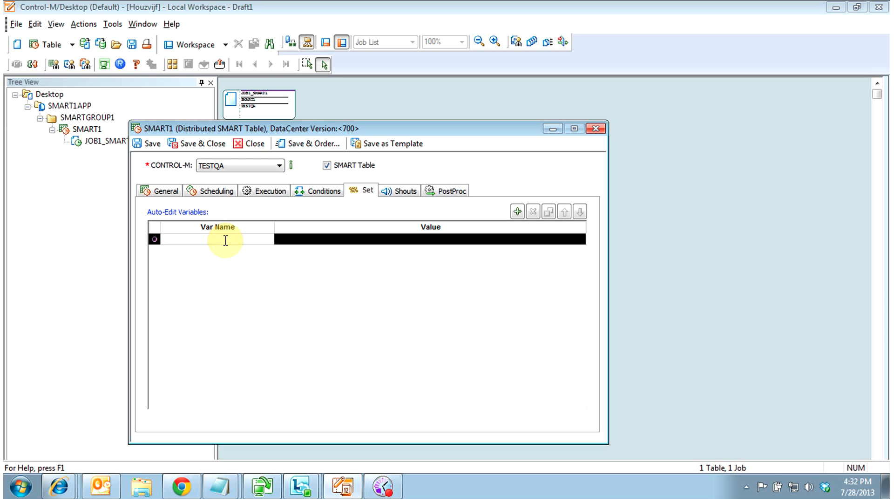
type("sleep")
key("BackSpace")
key("BackSpace")
type("SLE")
key("Return")
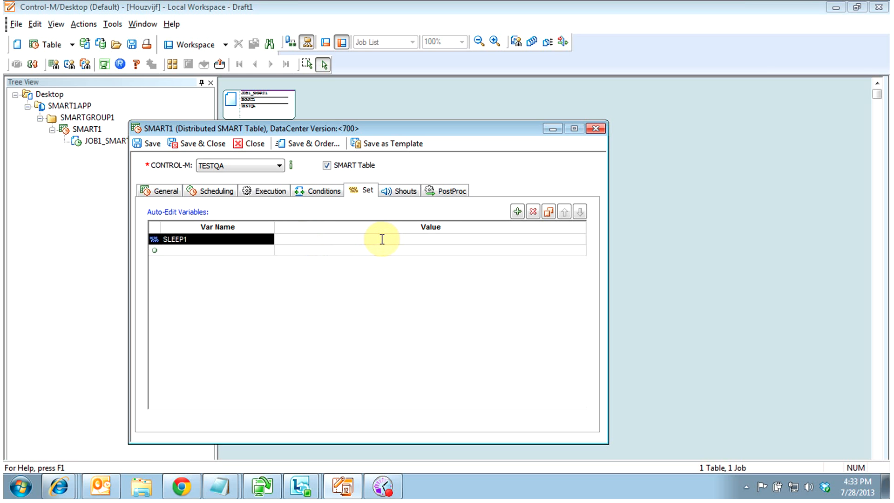
type("S")
key("BackSpace")
type("sleep 3")
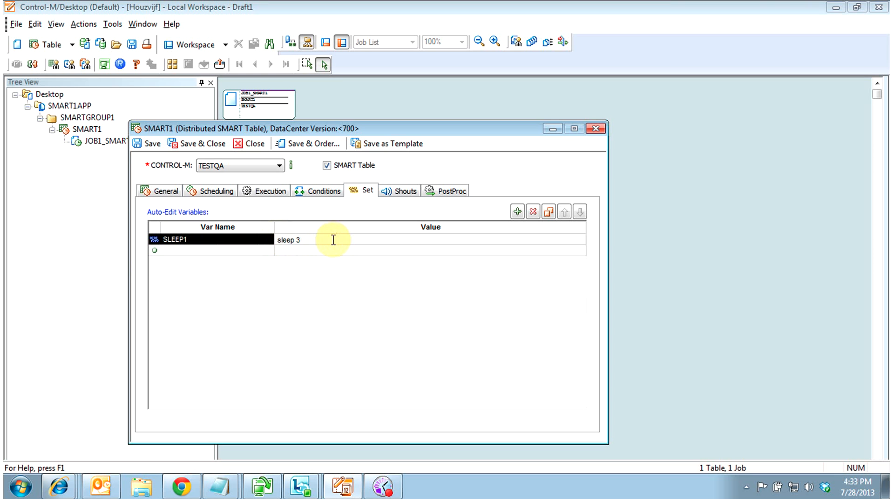
left_click(191, 147)
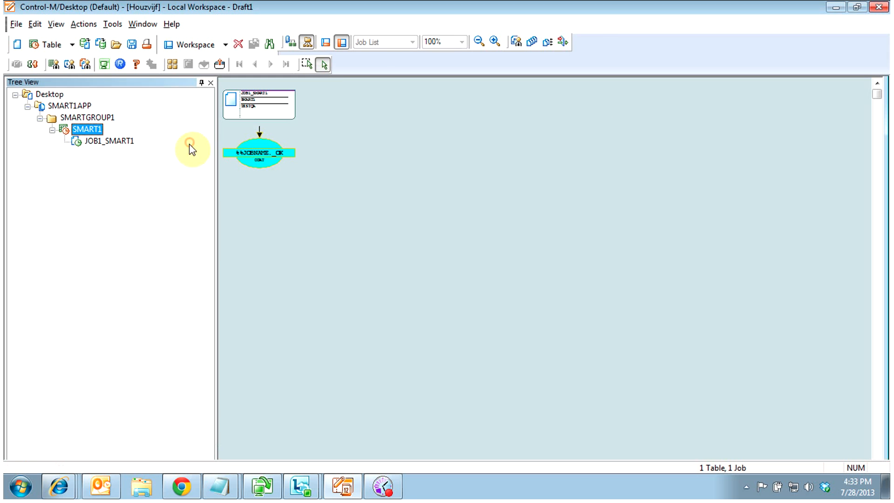
left_click(84, 143)
Copy JOB1_SMART1 as JOB1_SMART2 and replace its 'sleep 2' command with %%SLEEP1
right_click(84, 145)
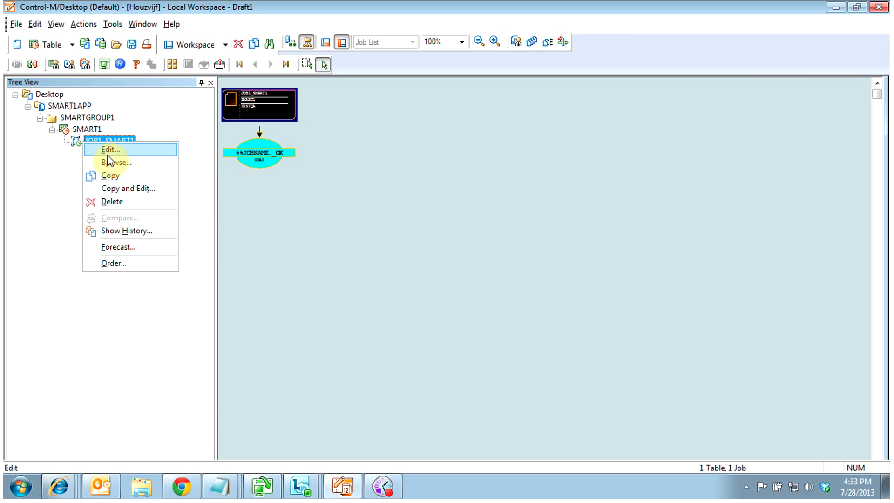
left_click(122, 189)
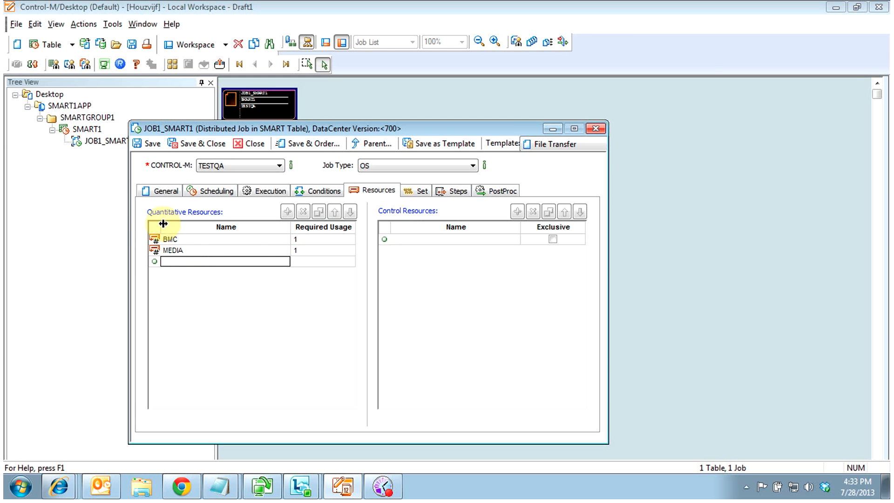
left_click(160, 191)
left_click(259, 223)
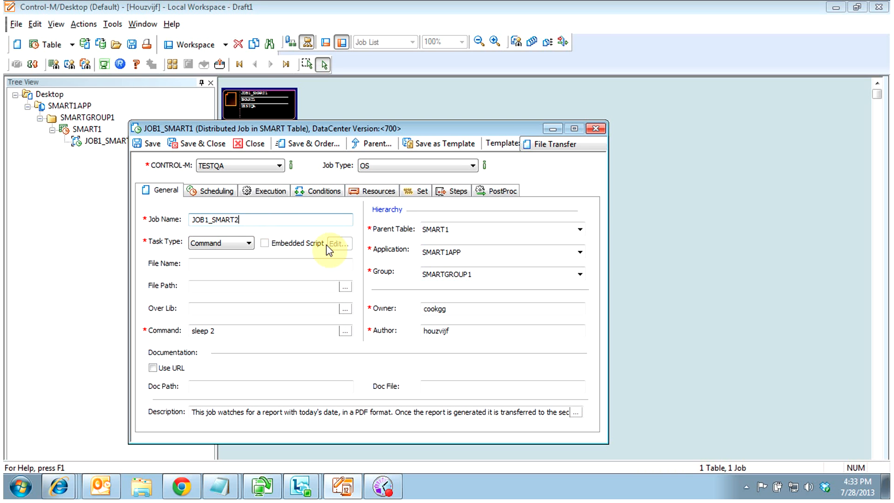
left_click_drag(219, 331, 106, 325)
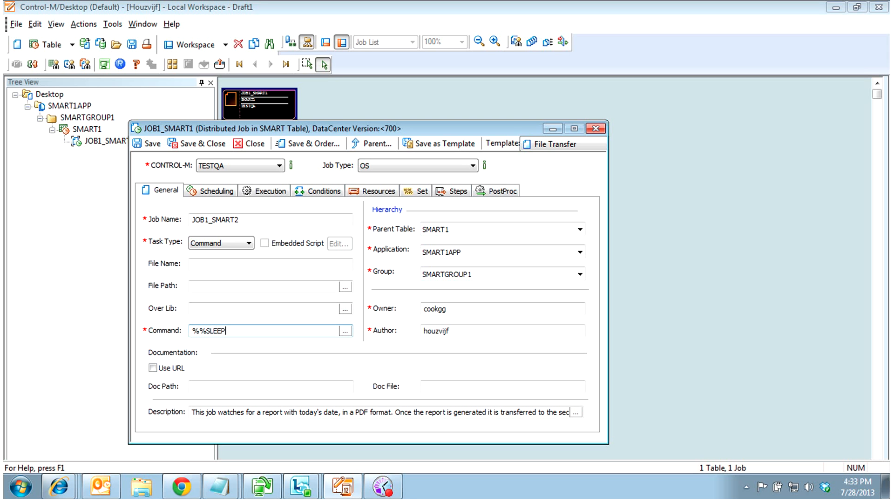
Check SMART1's variables without changes, then replace the job description with 'Test Sleep'
right_click(89, 129)
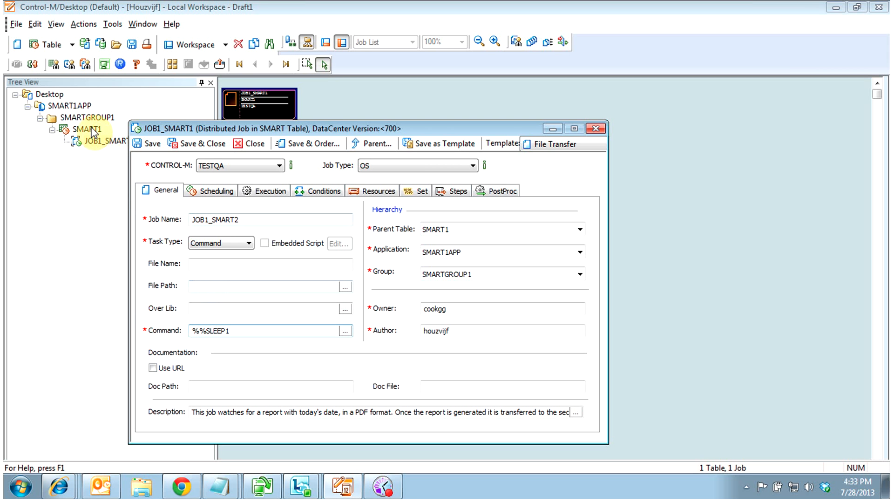
left_click(115, 135)
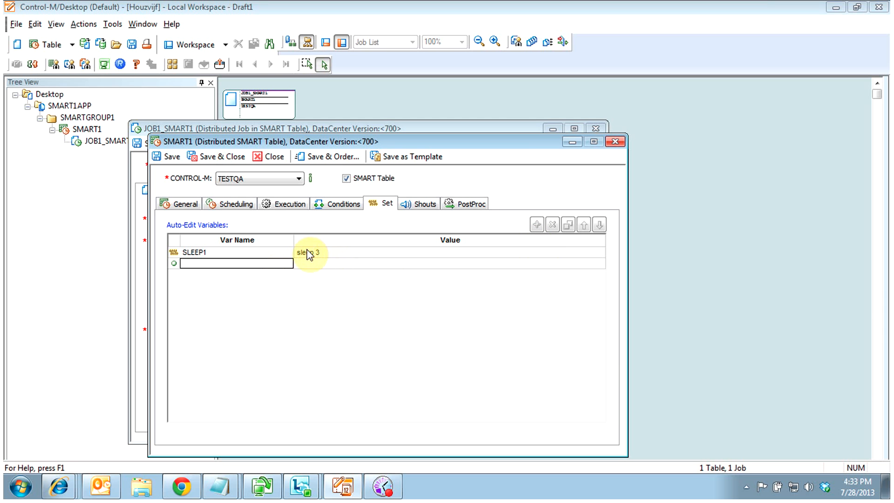
left_click(271, 162)
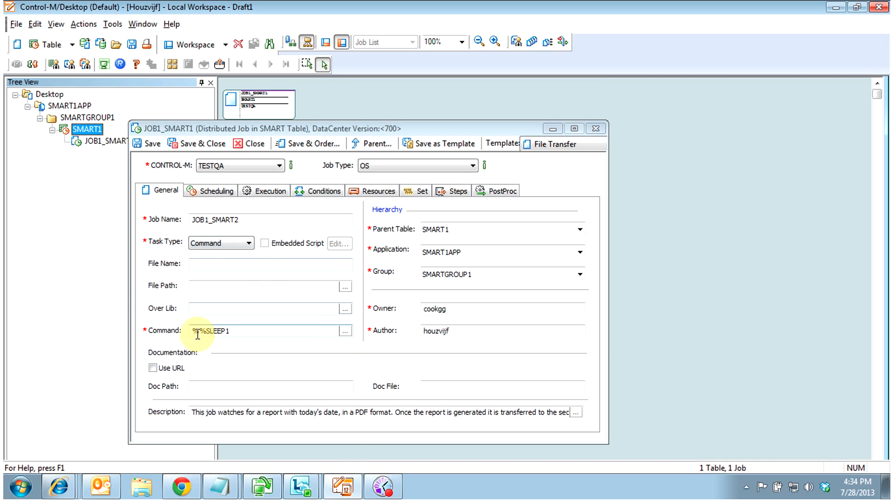
left_click_drag(195, 413, 592, 409)
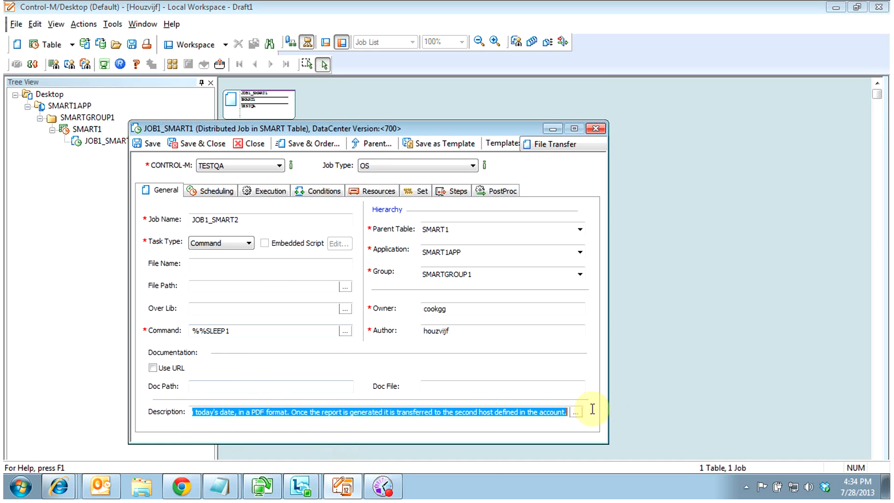
key("Delete")
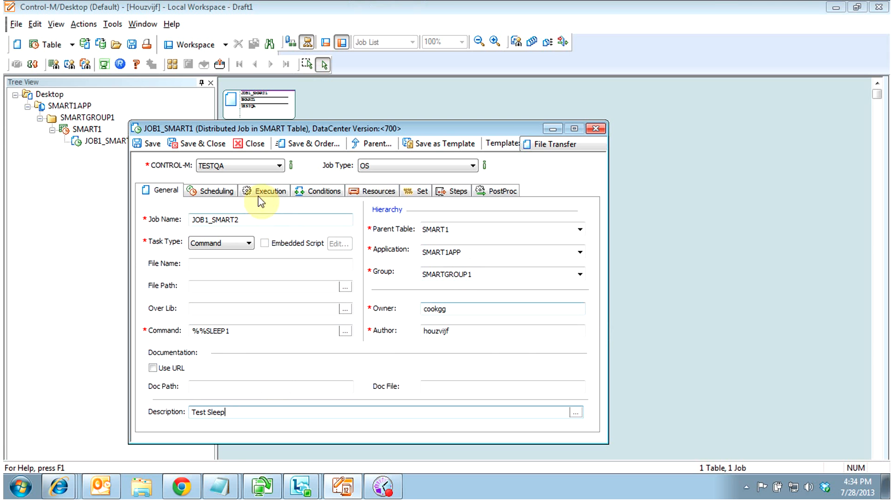
left_click(216, 190)
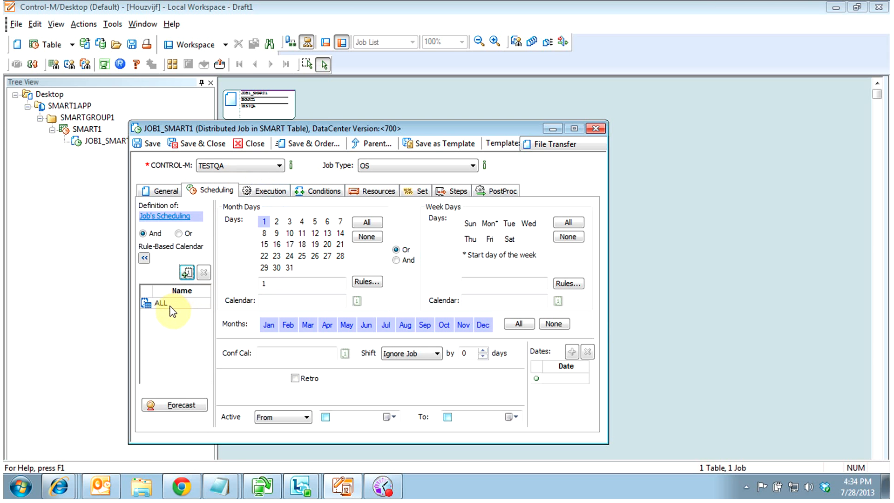
Use the ALL rule-based calendar and set the submit window from 0805 to 0810
left_click(158, 303)
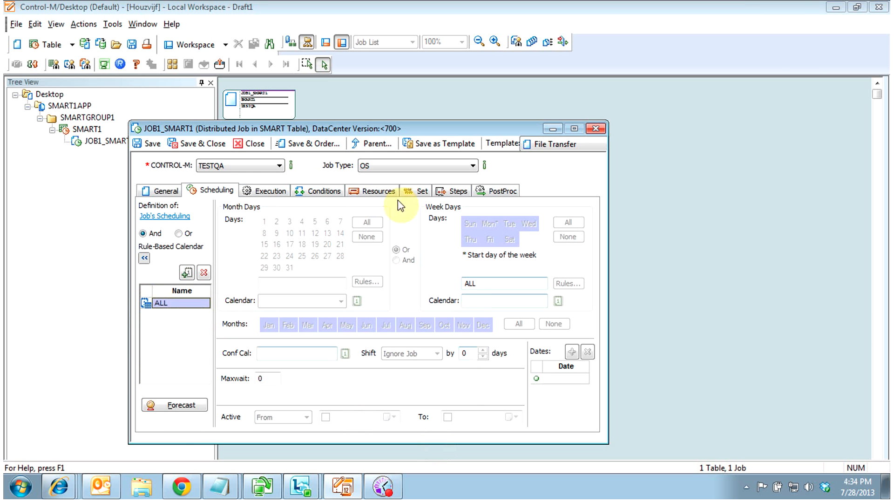
left_click(264, 190)
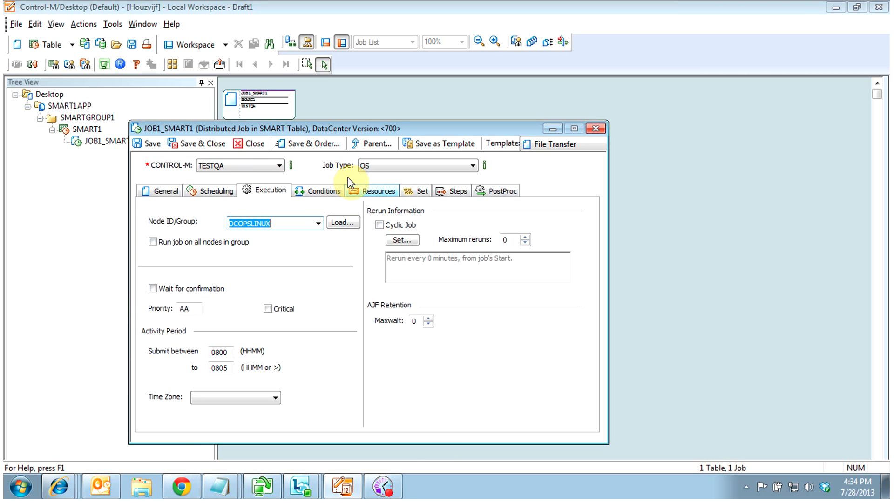
double_click(233, 367)
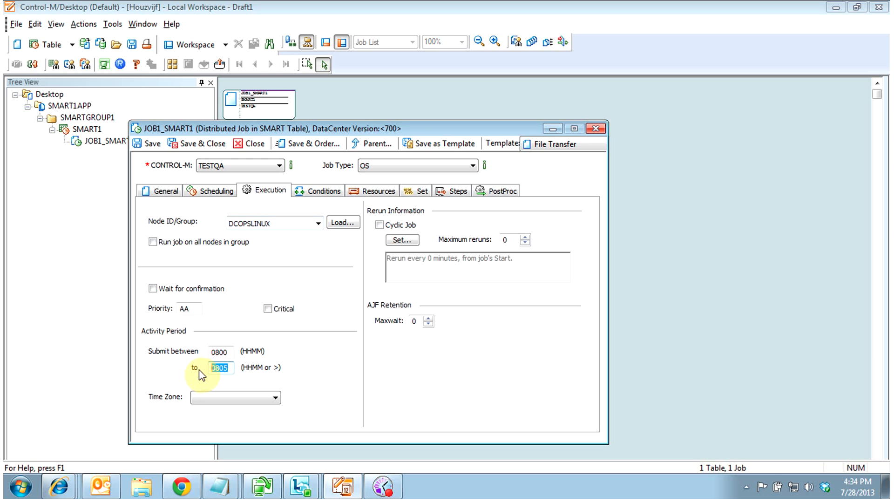
double_click(221, 352)
type("08")
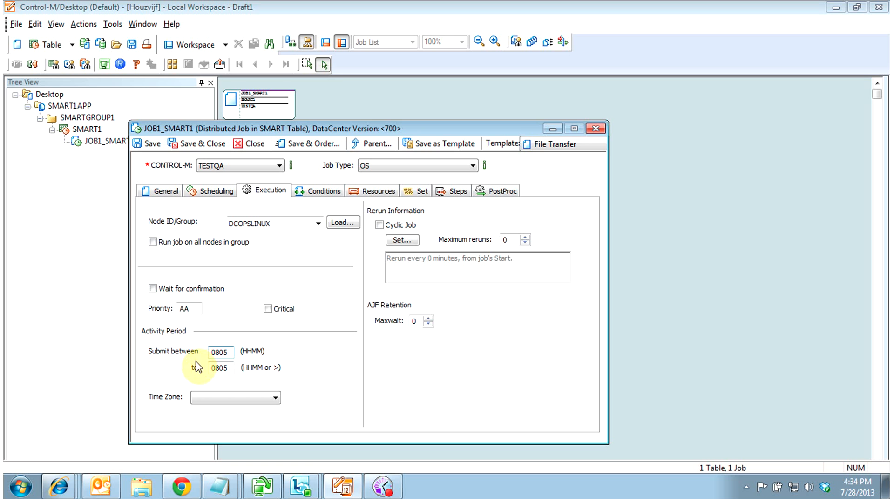
double_click(230, 368)
type("0")
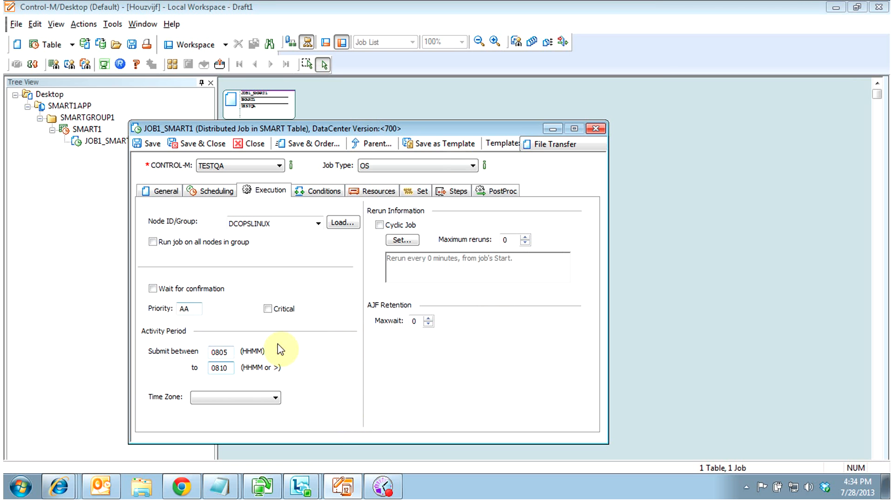
left_click(308, 188)
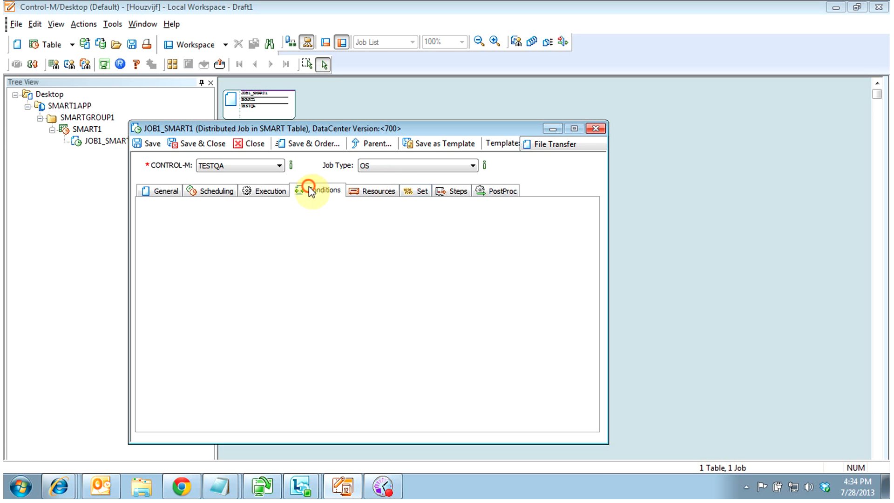
Start a new IN condition row and check JOB1_SMART1's general properties in a second window
left_click_drag(297, 127, 519, 153)
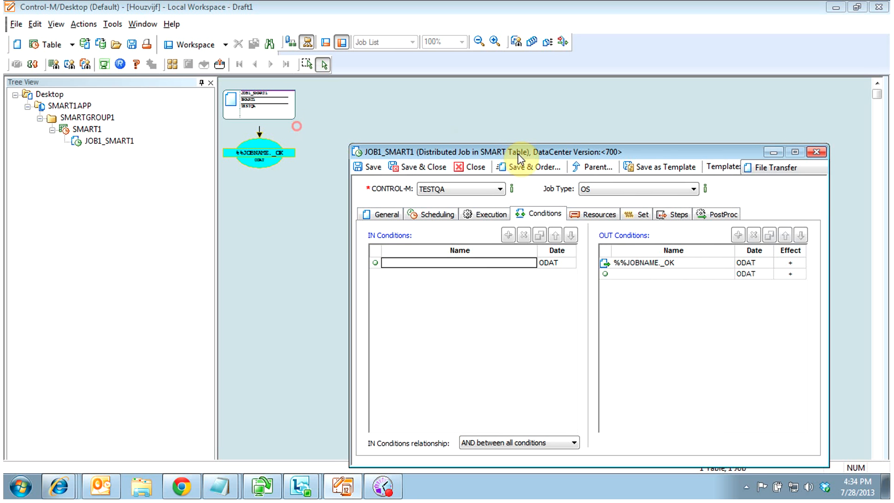
left_click(422, 262)
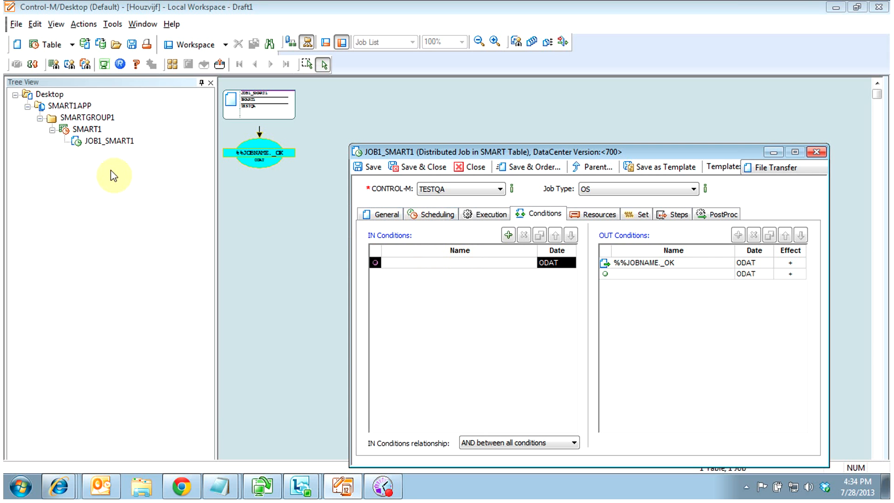
left_click(104, 141)
right_click(103, 144)
left_click(122, 147)
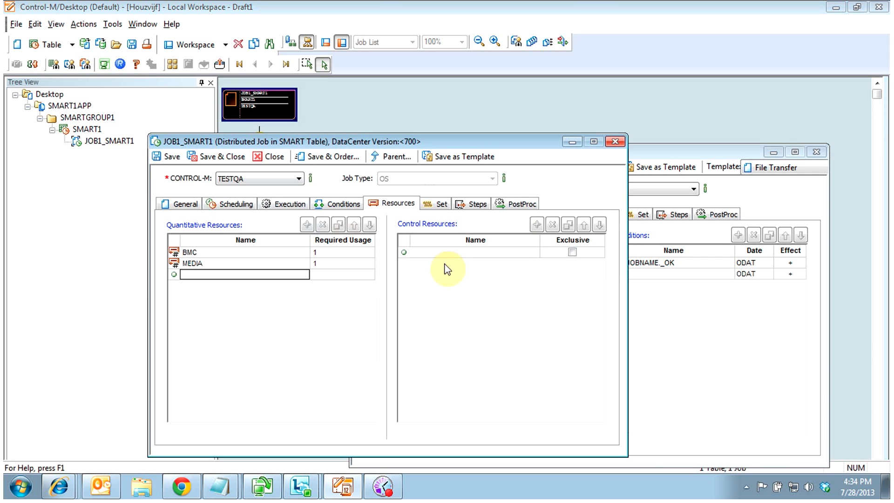
left_click(179, 203)
key("ctrl+c")
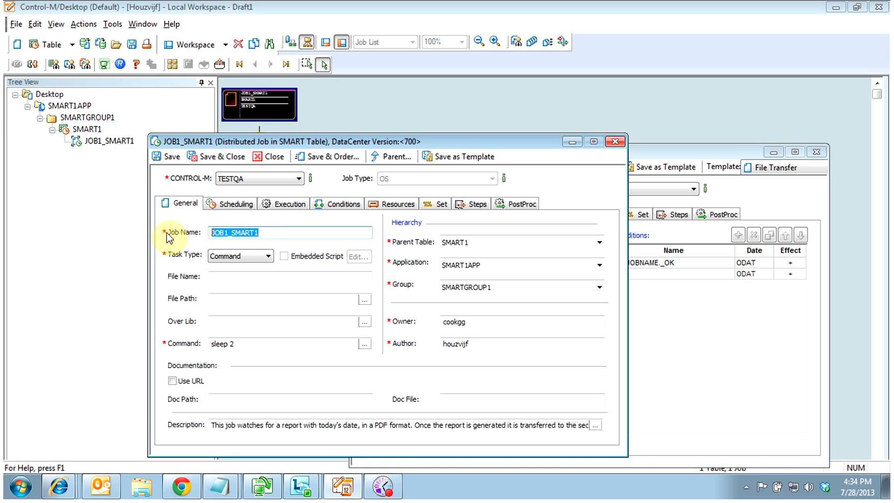
left_click(272, 157)
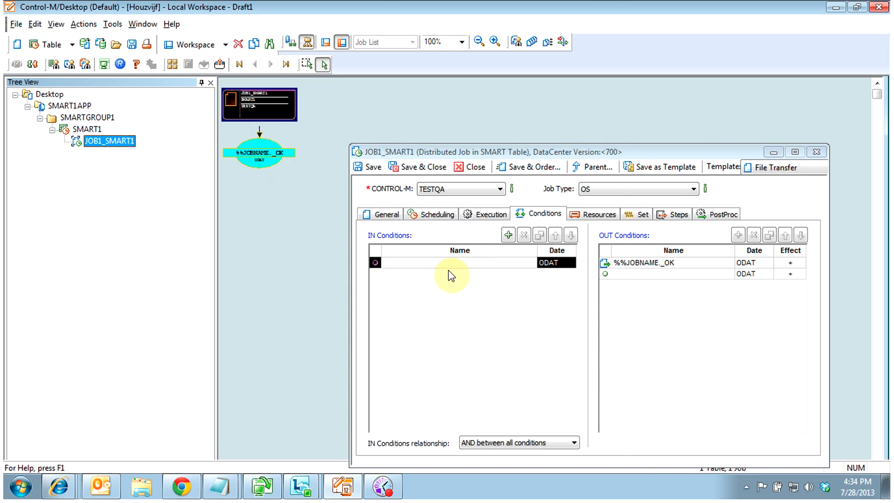
Paste JOB1_SMART1_OK as the IN condition name, keeping date ODAT
left_click(437, 262)
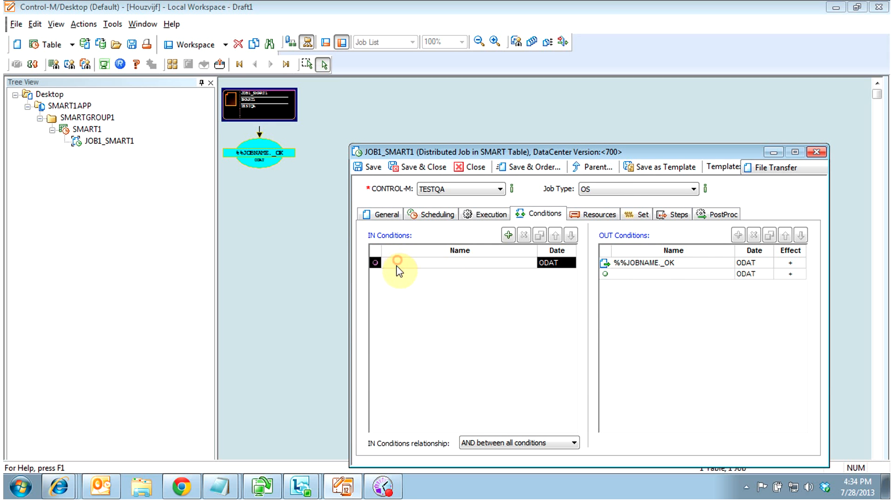
left_click(638, 273)
left_click(456, 263)
key("ctrl+v")
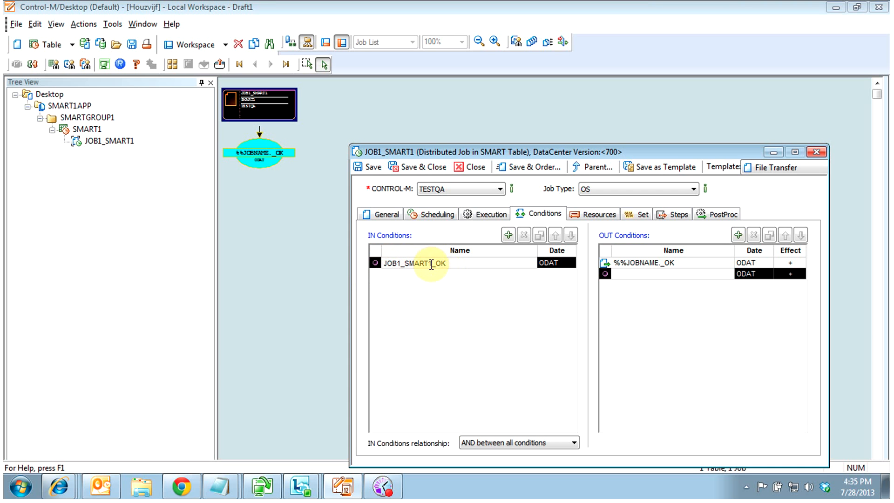
Compare with JOB1_SMART1's conditions in another window, then close that extra window
right_click(98, 140)
left_click(114, 145)
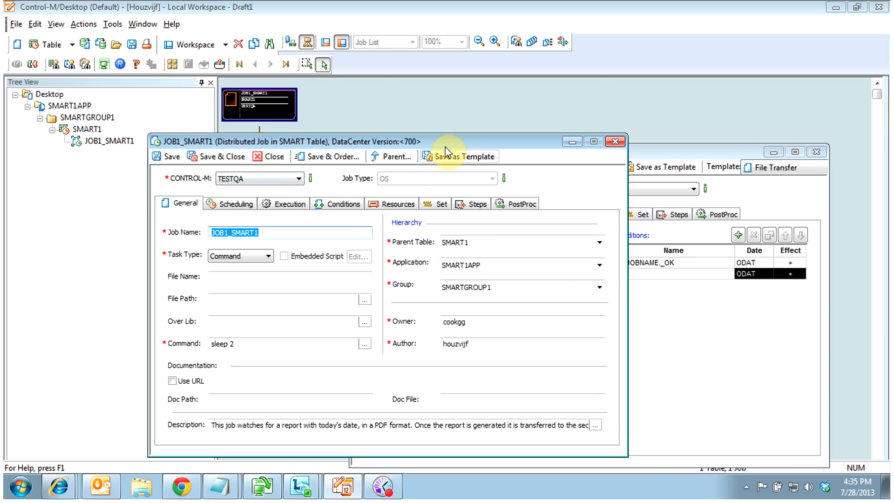
left_click(336, 204)
left_click_drag(465, 141, 238, 142)
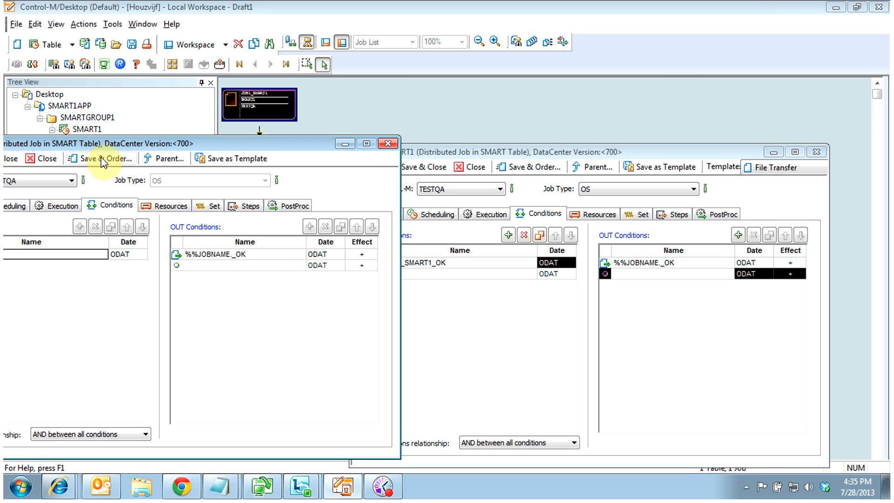
left_click(479, 152)
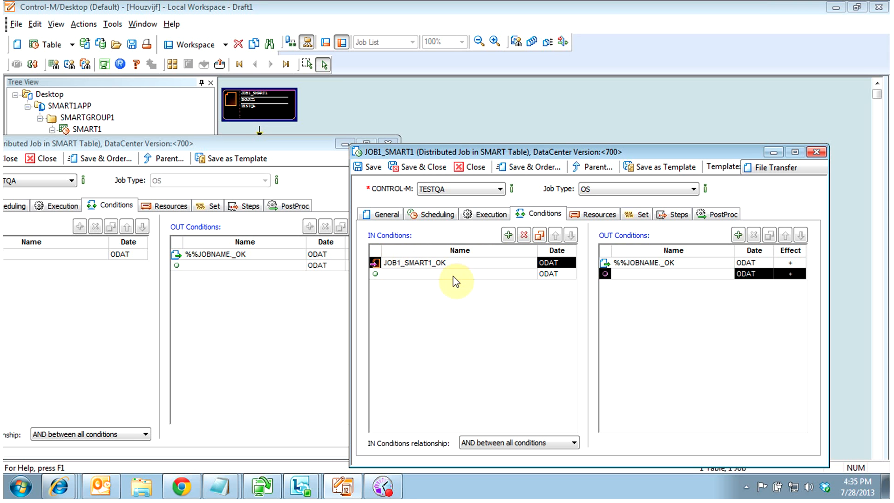
left_click_drag(237, 144, 457, 140)
left_click(260, 155)
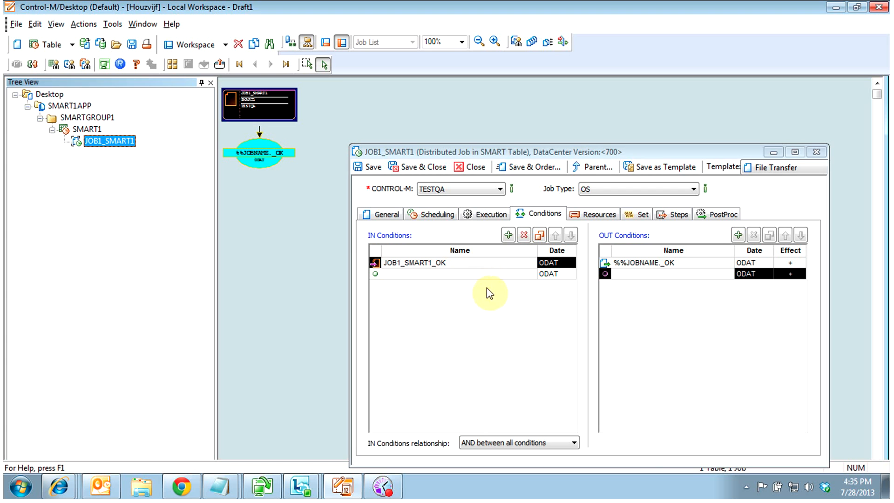
left_click(448, 263)
Add OUT condition JOB1_SMART1_OK with effect '-' so it gets deleted
left_click(448, 263)
key("ctrl+c")
left_click_drag(452, 262, 397, 263)
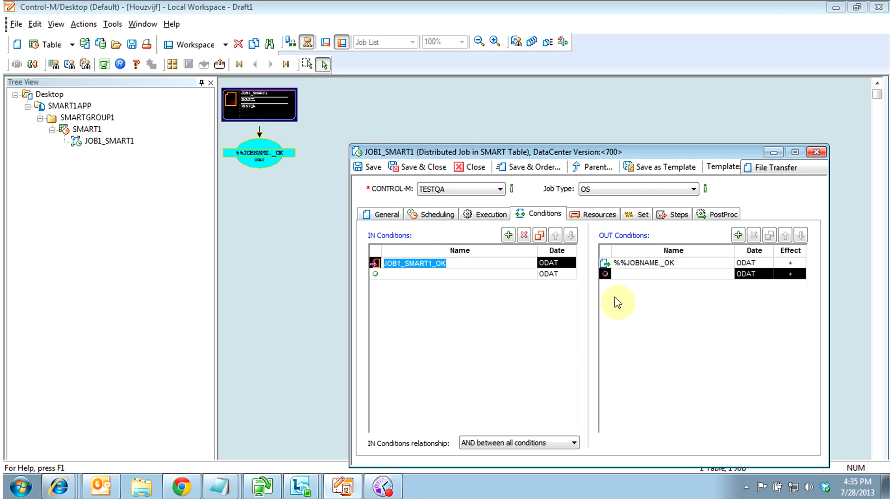
left_click(627, 274)
key("ctrl+v")
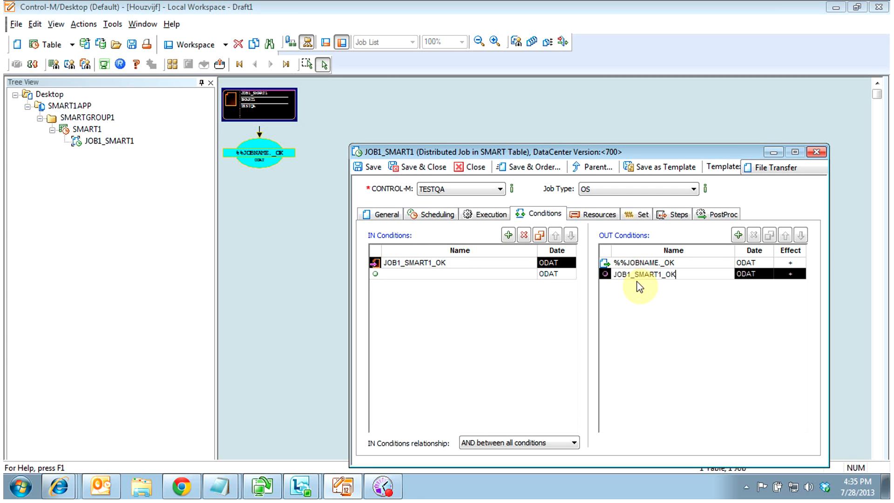
left_click(794, 274)
left_click(798, 274)
left_click(795, 294)
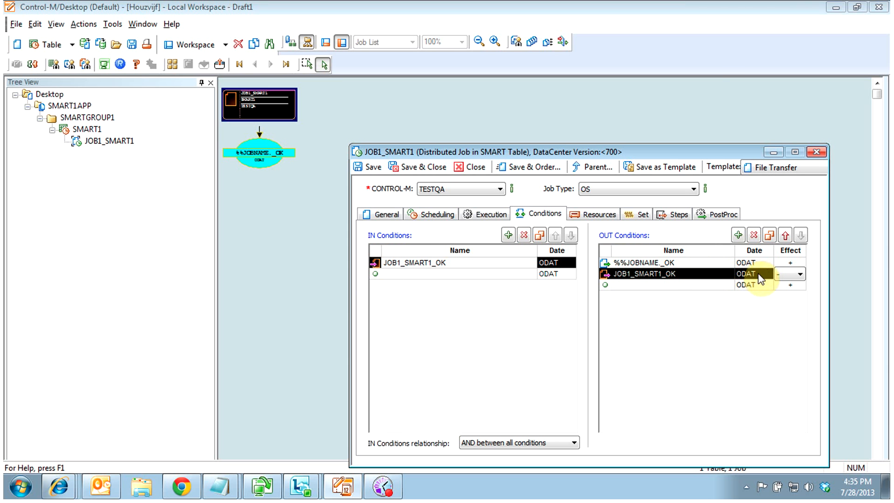
Try PREV and NEXT for the IN condition date, leave it at ODAT, and view resources
left_click(571, 267)
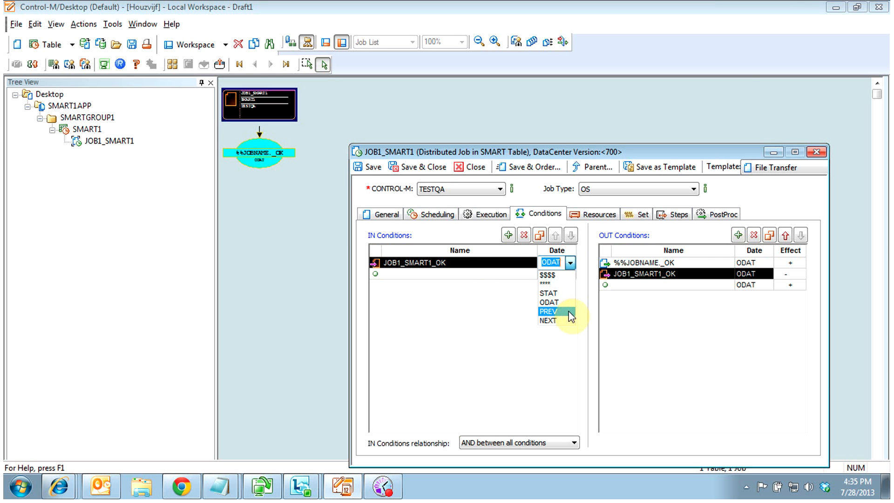
left_click(549, 311)
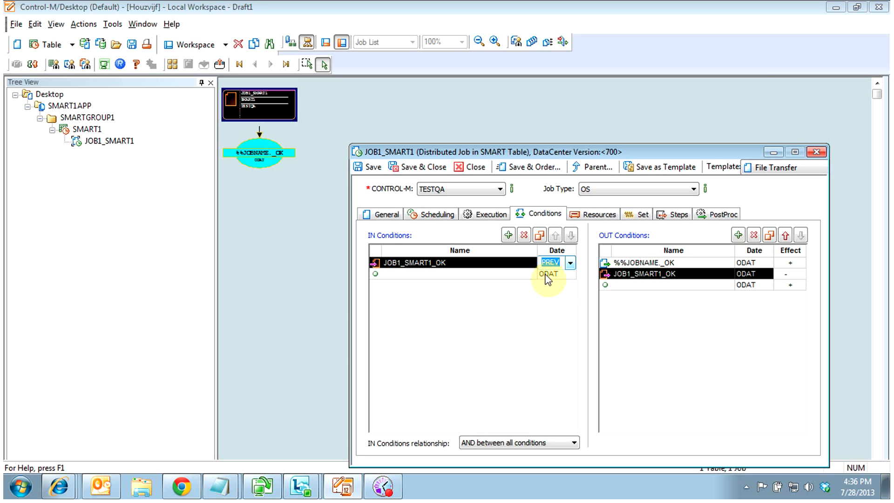
left_click(570, 263)
left_click(553, 320)
left_click(569, 263)
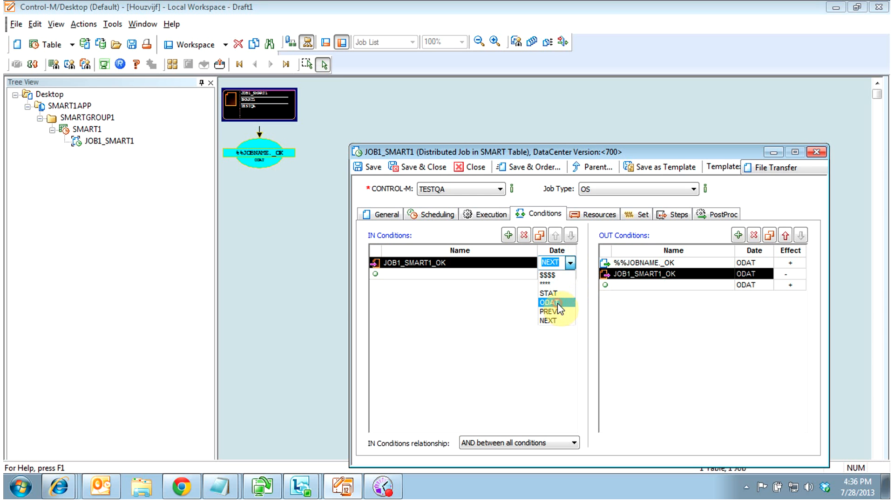
left_click(558, 303)
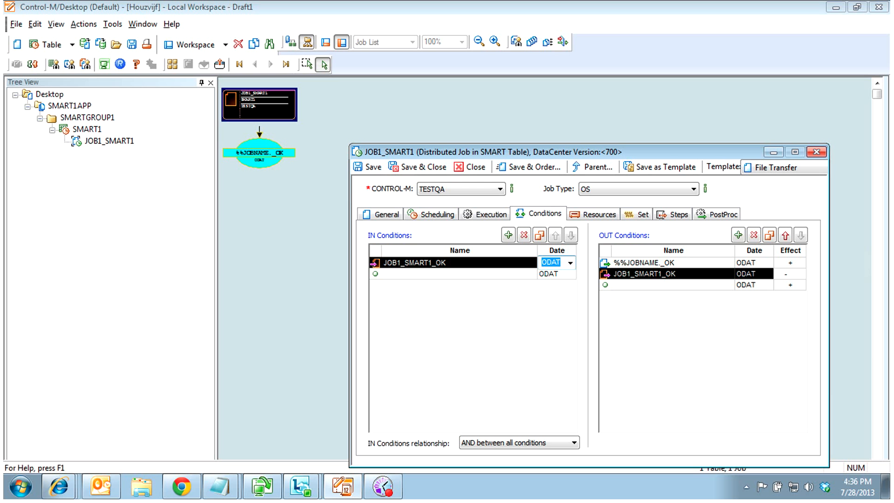
left_click(704, 349)
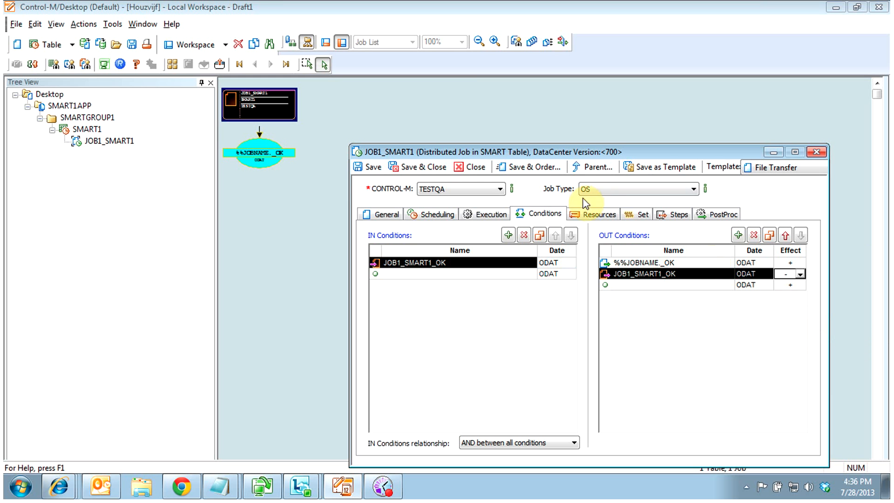
left_click(592, 214)
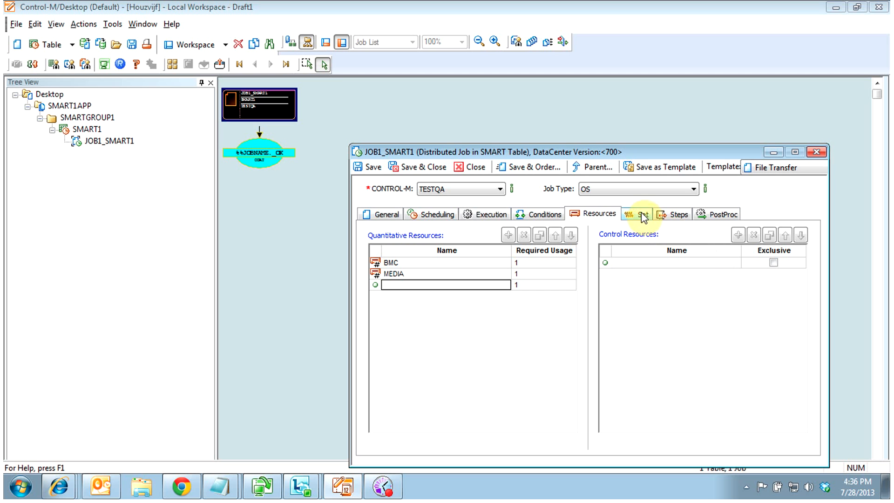
Save and close JOB1_SMART2, then select it in the SMART1 flow
left_click(407, 168)
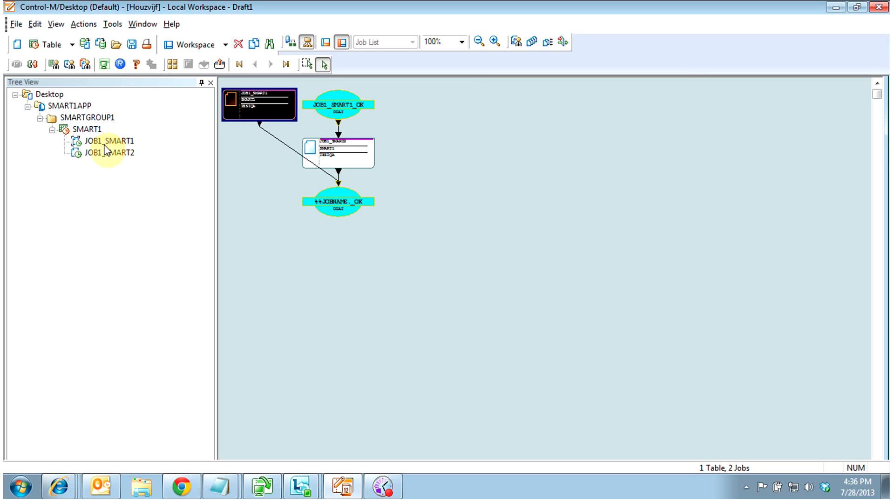
left_click(98, 154)
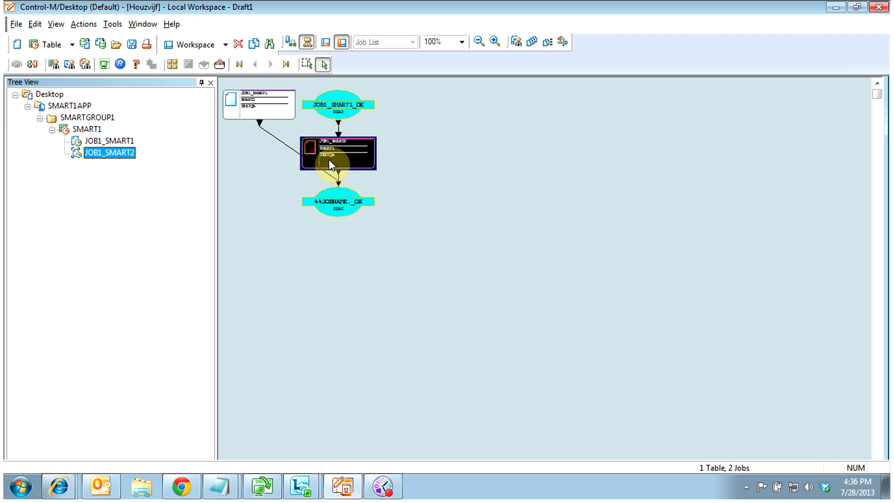
Review the SMART1 table's properties and conditions, then close its editor
left_click(88, 129)
right_click(91, 131)
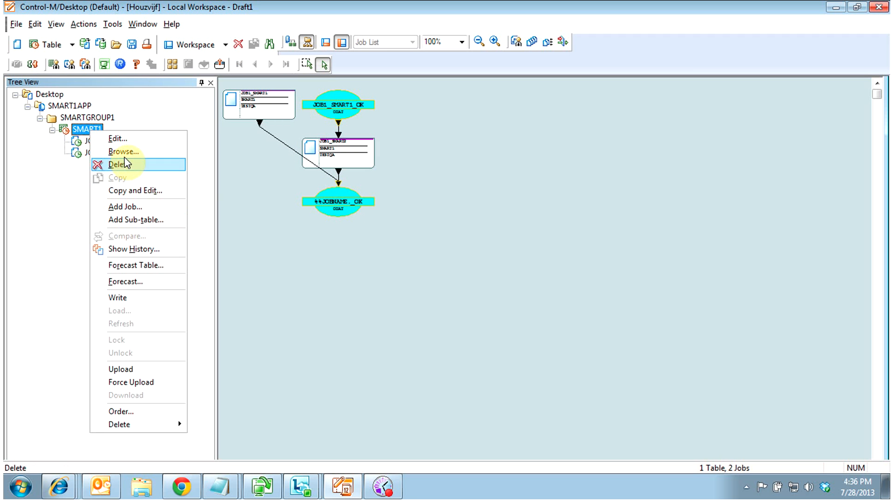
left_click(122, 138)
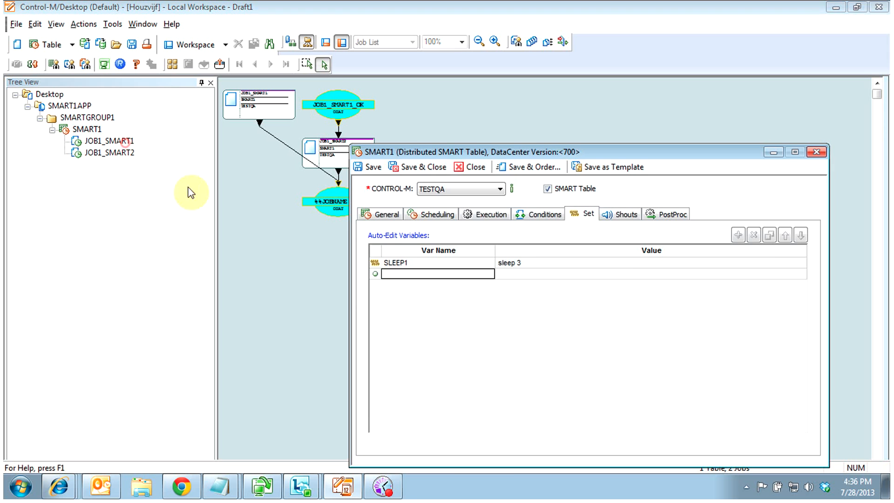
left_click(542, 214)
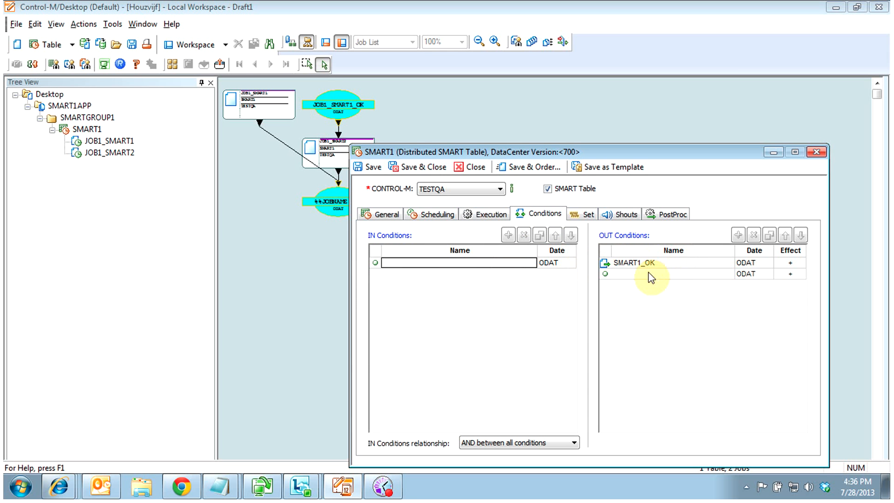
left_click(474, 168)
Copy SMART1 into a new table named SMART2 and save it
right_click(90, 132)
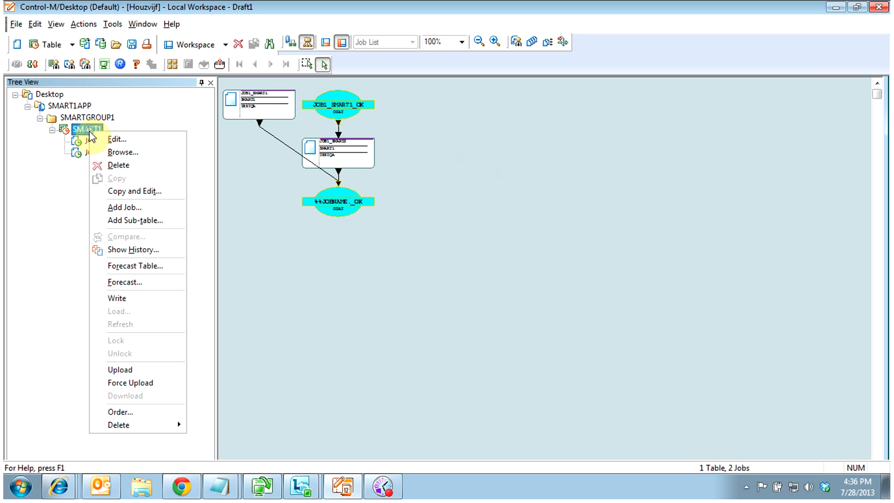
left_click(136, 191)
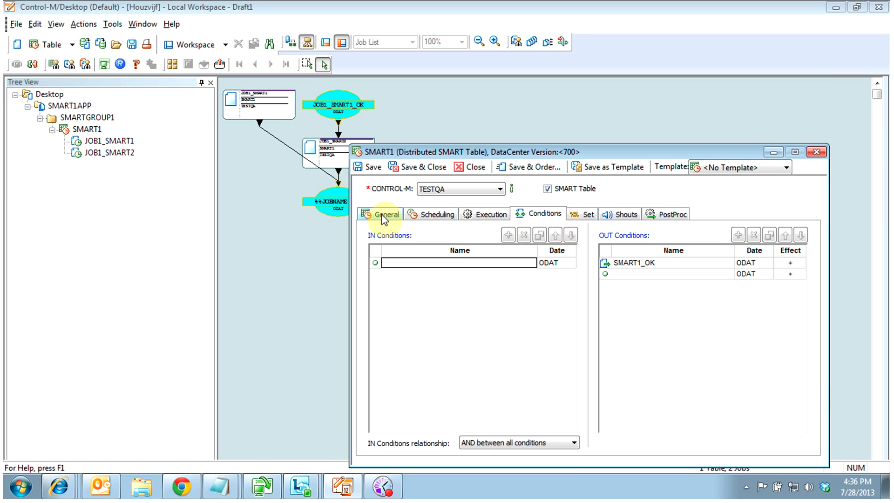
left_click(381, 214)
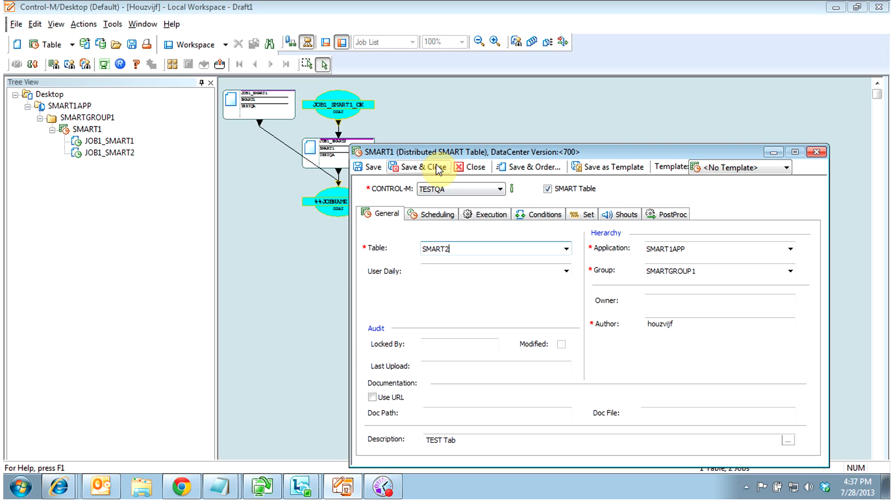
left_click(438, 211)
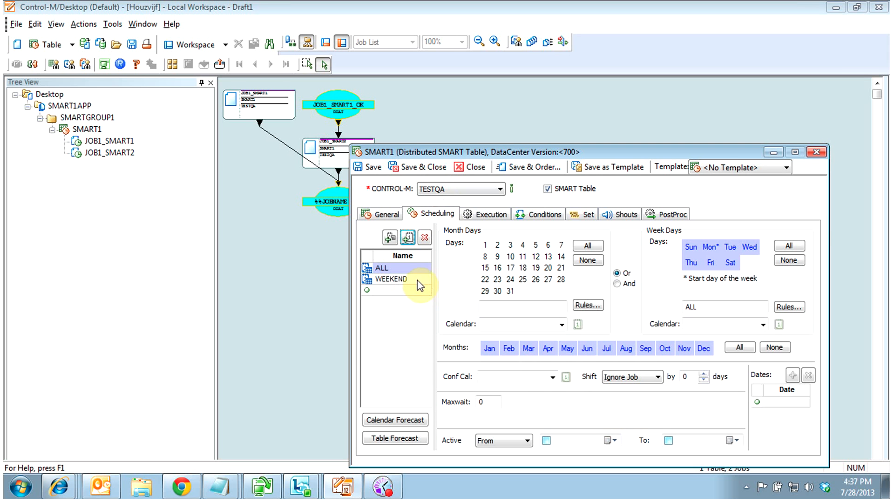
left_click(432, 168)
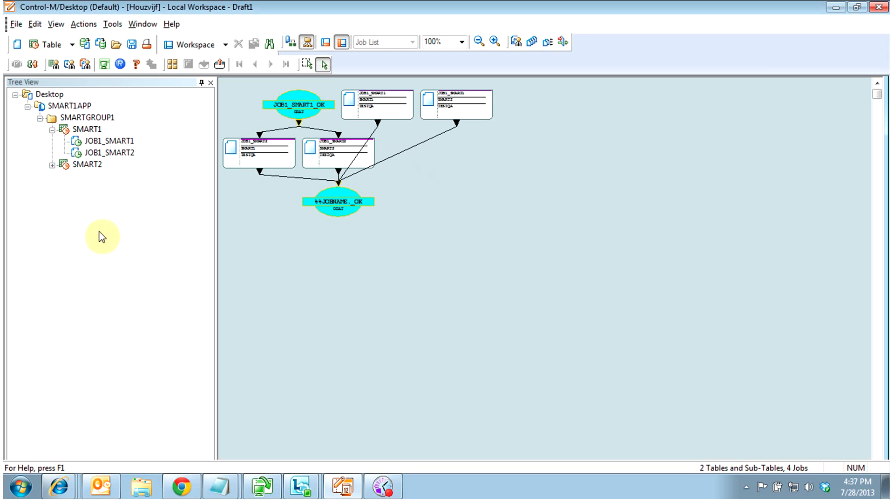
Open the copied JOB1_SMART1 under SMART2 for editing and rename it JOB1_SMART3
left_click(52, 166)
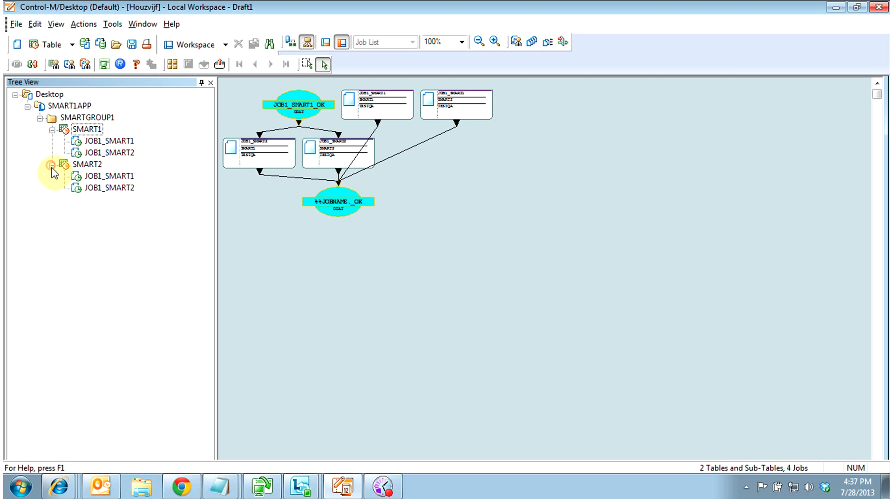
right_click(102, 179)
left_click(127, 186)
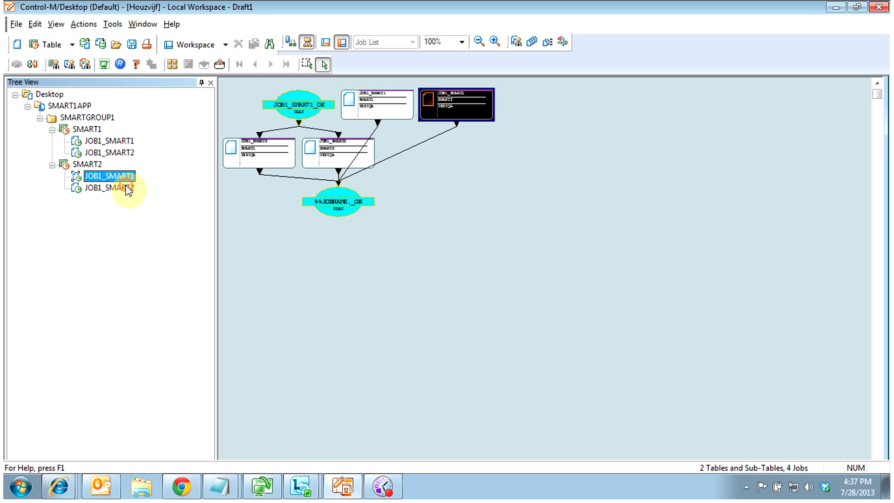
left_click(379, 215)
left_click(473, 240)
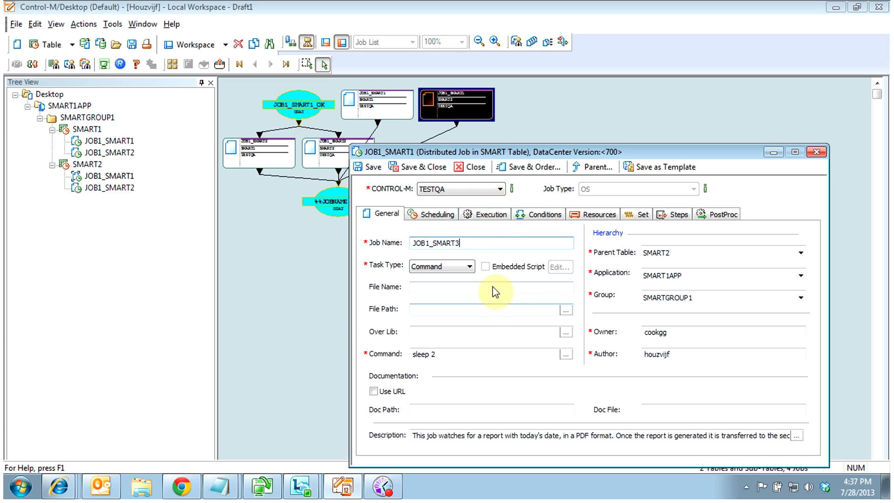
Change the job's Submit between window on Execution to 0800–2350
left_click(440, 215)
left_click(489, 214)
left_click(533, 214)
left_click(489, 215)
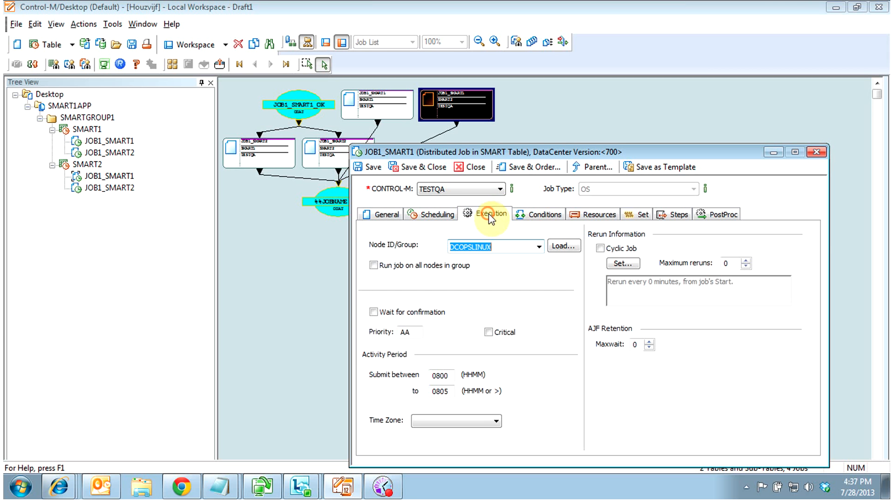
double_click(440, 375)
type("0")
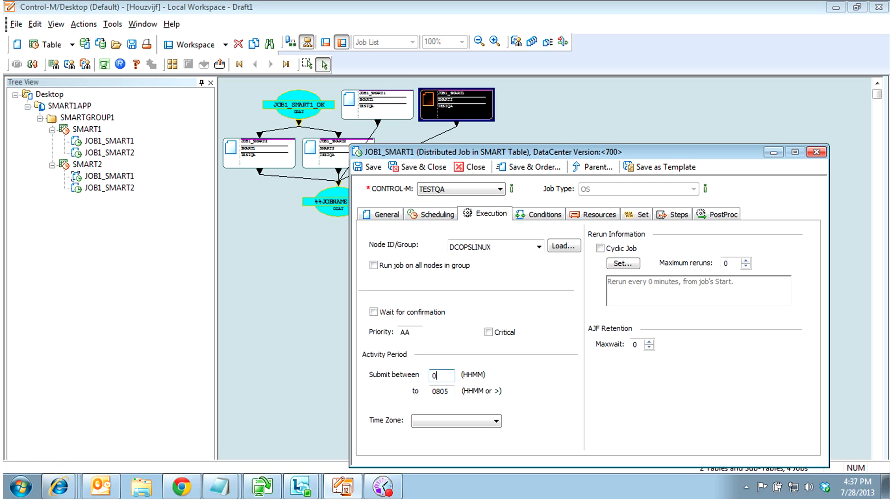
double_click(450, 390)
Confirm the job name reads JOB1_SMART3, then save and close the job
left_click(535, 214)
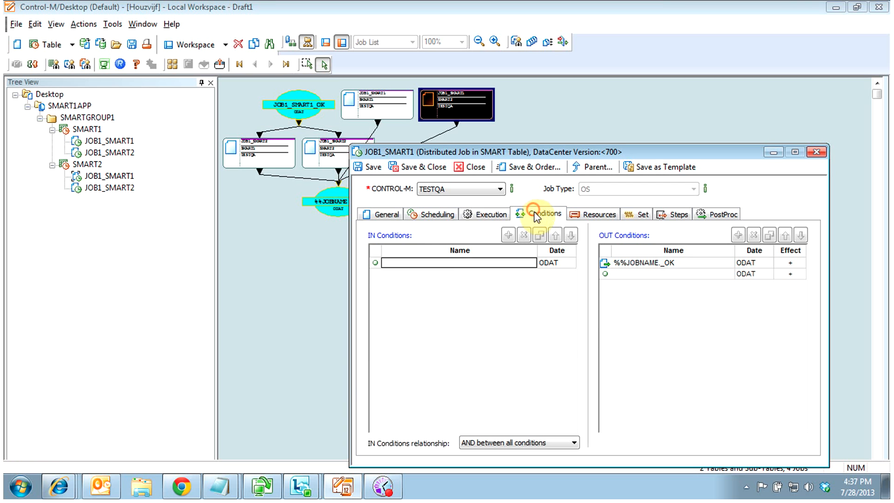
left_click(378, 213)
left_click(463, 243)
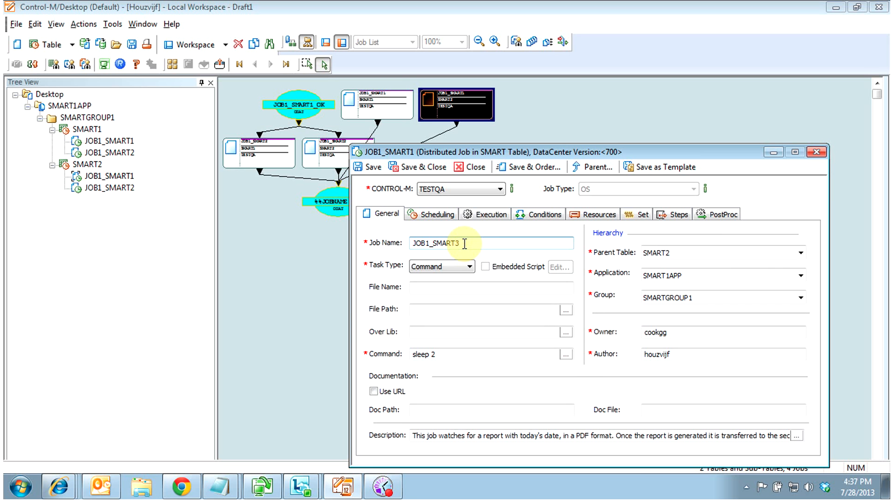
left_click(400, 166)
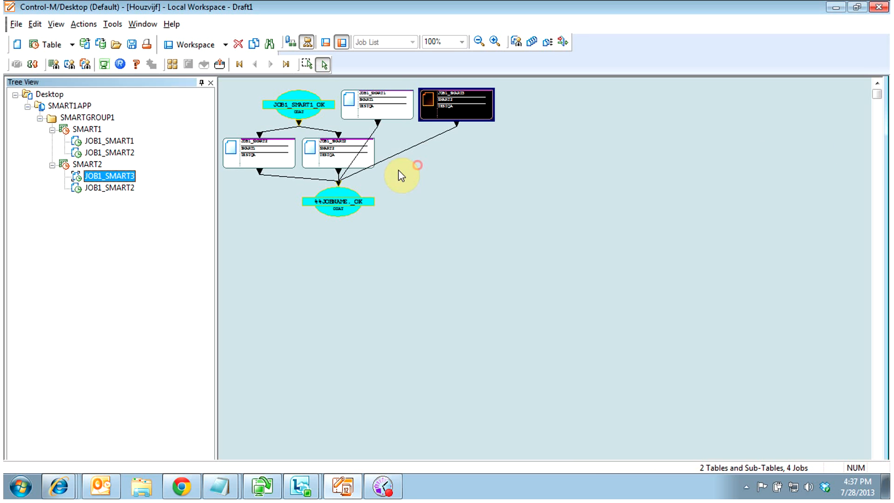
Give the SMART2 table IN condition SMART1_OK and OUT condition SMART2_OK, then save and close
right_click(80, 164)
left_click(102, 169)
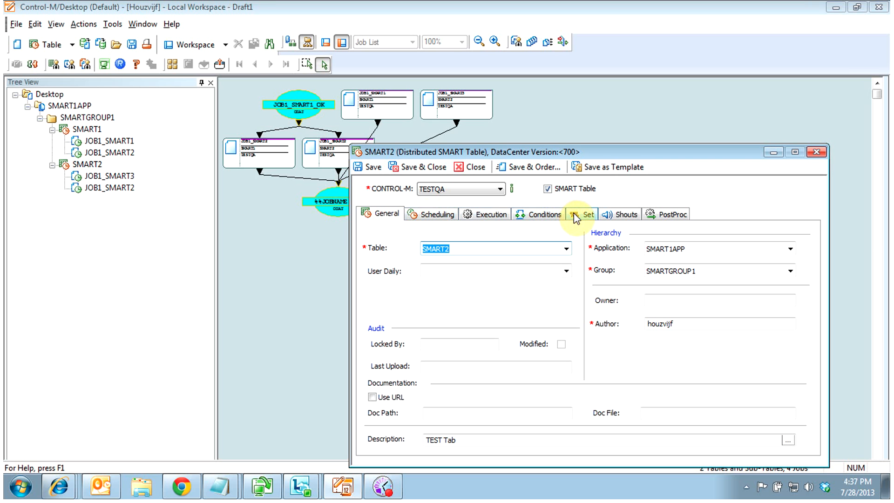
left_click(588, 219)
left_click(536, 215)
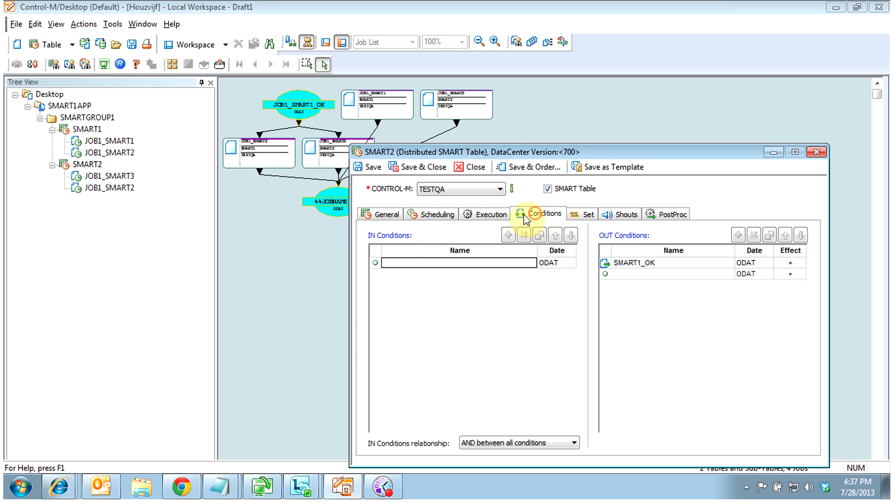
left_click(653, 265)
left_click(652, 264)
key("ctrl+c")
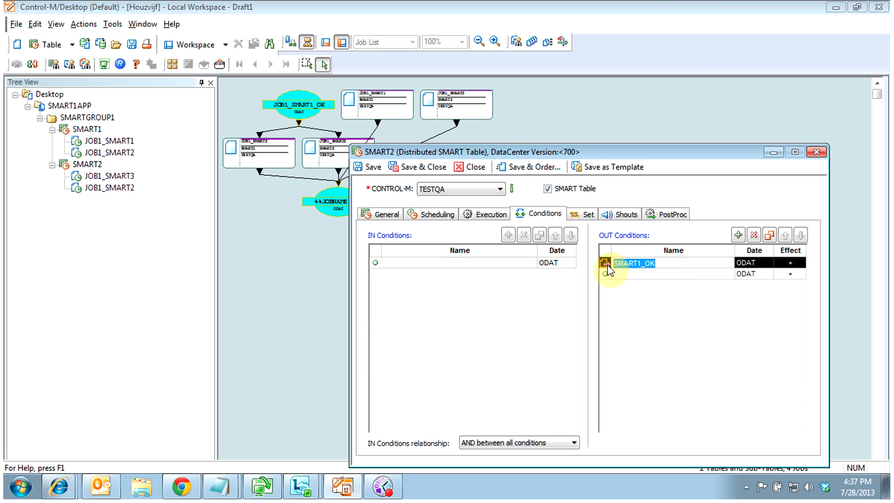
left_click(459, 263)
key("ctrl+v")
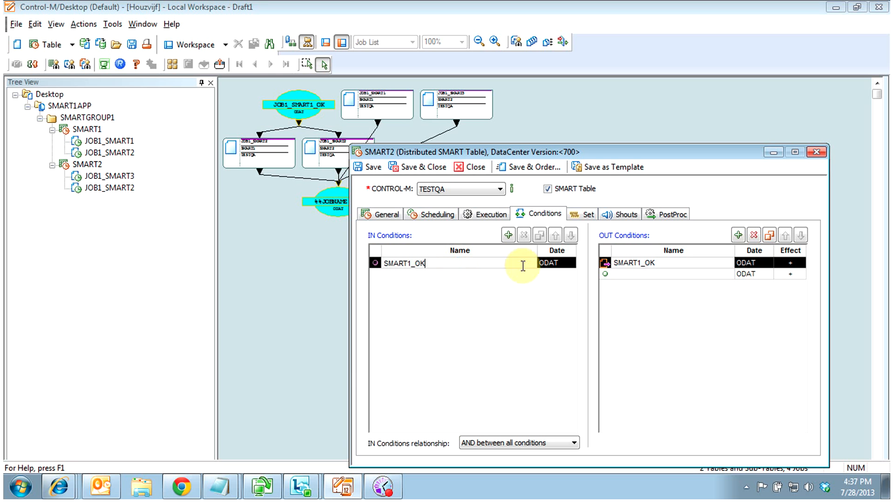
left_click(667, 262)
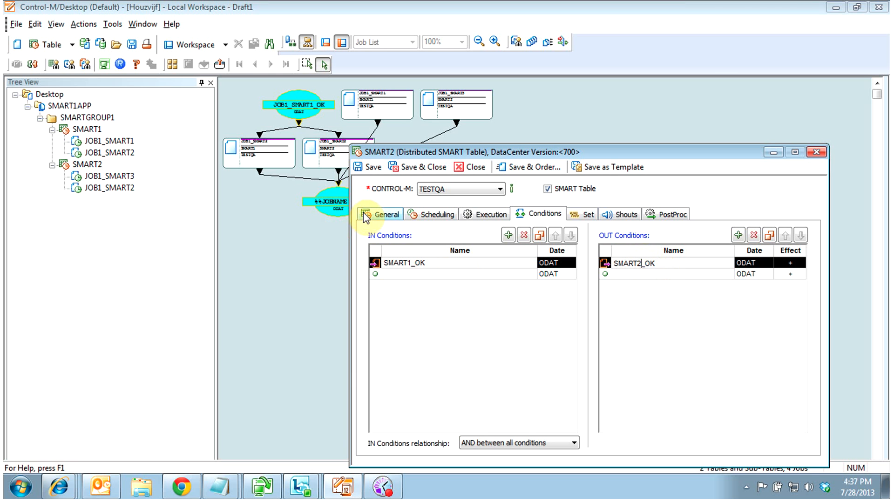
left_click(417, 170)
left_click(416, 170)
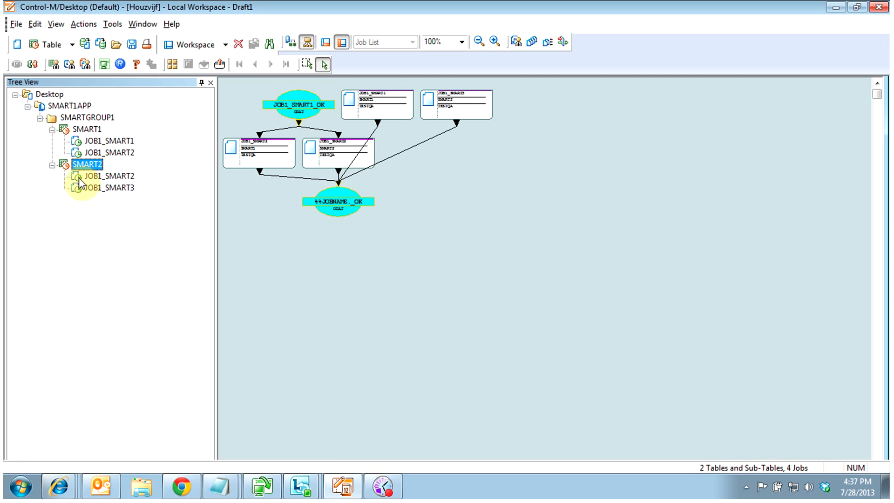
Open JOB1_SMART3 and delete its %%JOBNAME._OK out condition
left_click(98, 189)
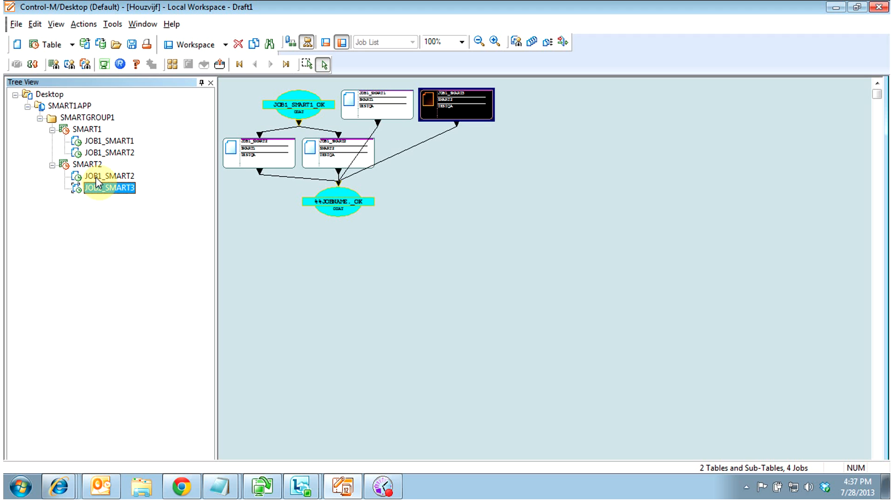
right_click(95, 187)
left_click(112, 191)
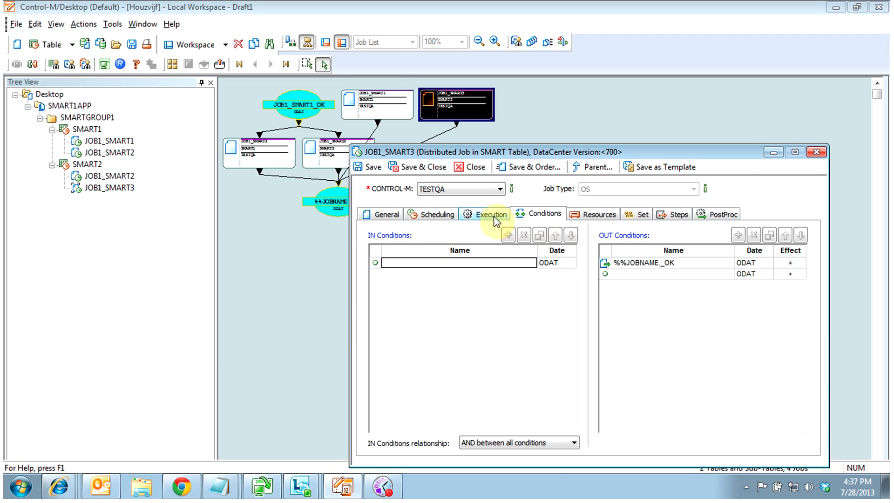
left_click(629, 264)
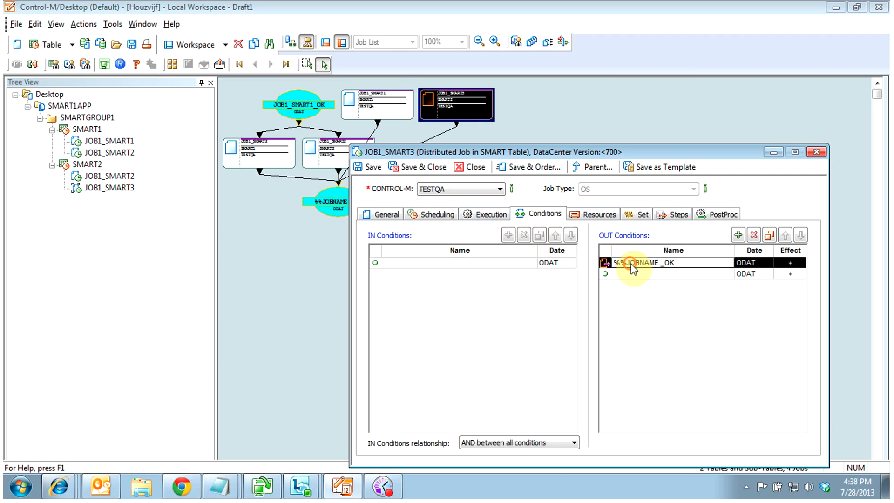
left_click(753, 236)
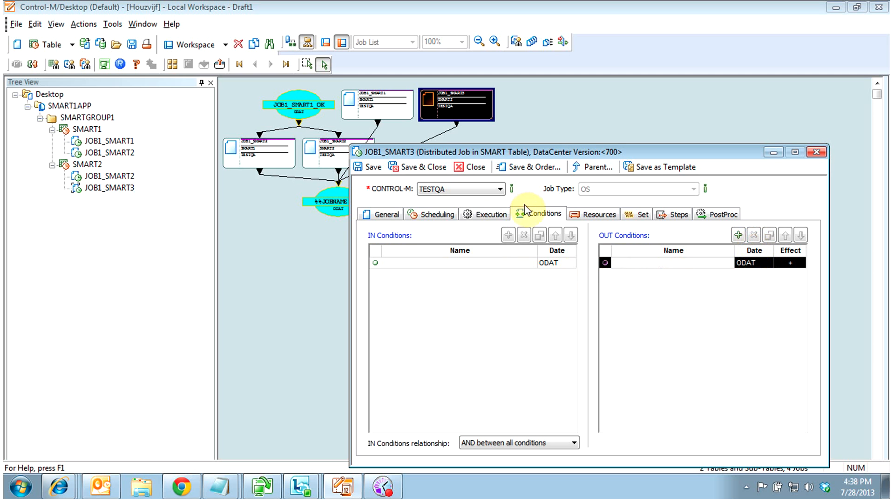
Review JOB1_SMART3's execution and ALL-calendar scheduling settings, then save and close it
left_click(500, 214)
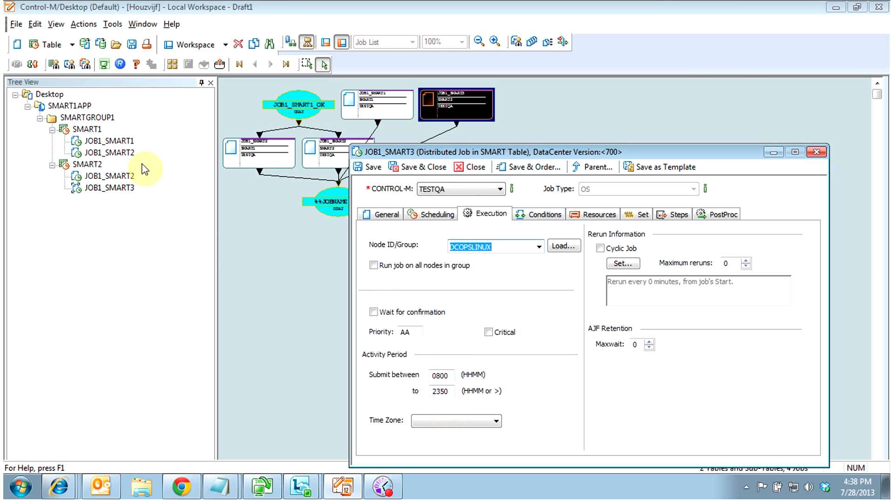
left_click(435, 213)
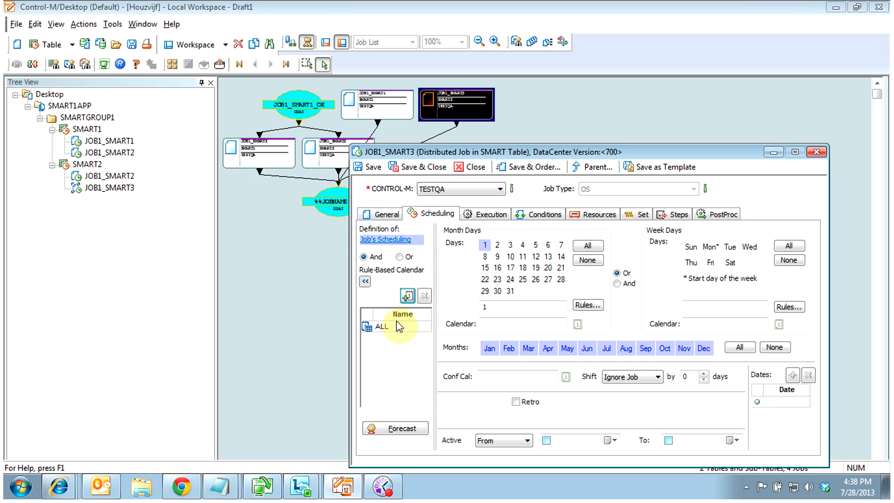
left_click(382, 329)
left_click(412, 167)
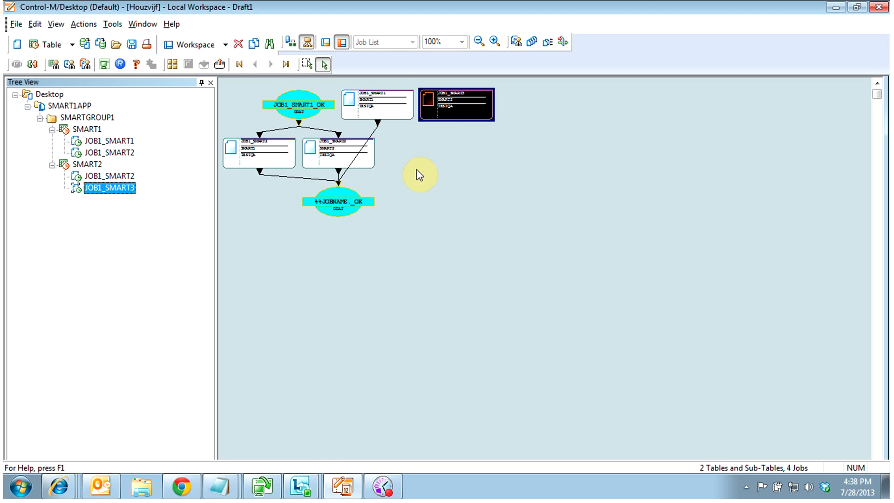
double_click(116, 175)
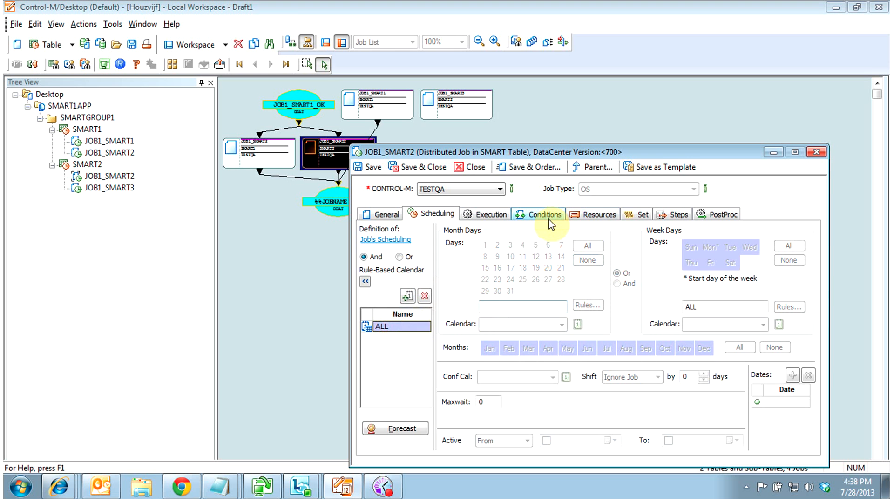
Delete JOB1_SMART2's %%JOBNAME._OK and JOB1_SMART1_OK out conditions and its JOB1_SMART1_OK in condition
left_click(543, 214)
left_click(632, 264)
left_click(753, 236)
left_click(753, 235)
left_click(484, 262)
left_click(523, 235)
Rename the job to JOB1_SMART4, then save and close it
left_click(487, 213)
left_click(434, 214)
left_click(381, 214)
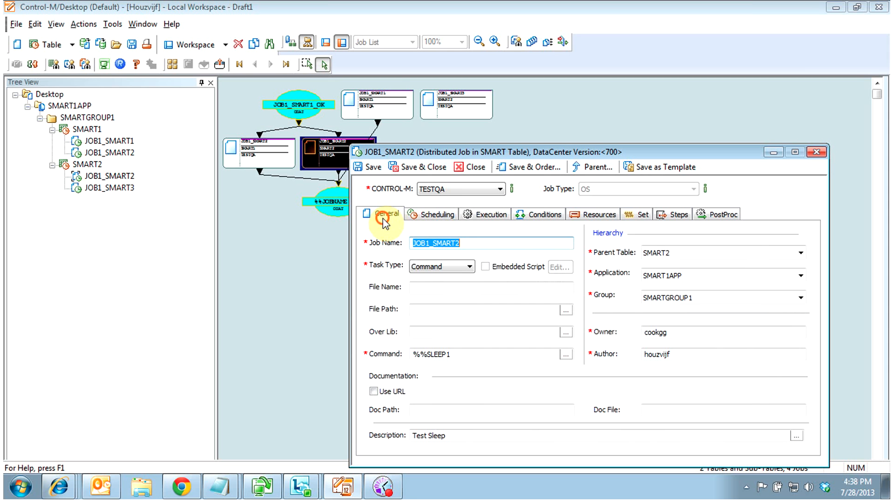
left_click(464, 243)
type("4")
left_click(418, 167)
Reopen JOB1_SMART4 to check its conditions, then save and close it again
left_click(72, 247)
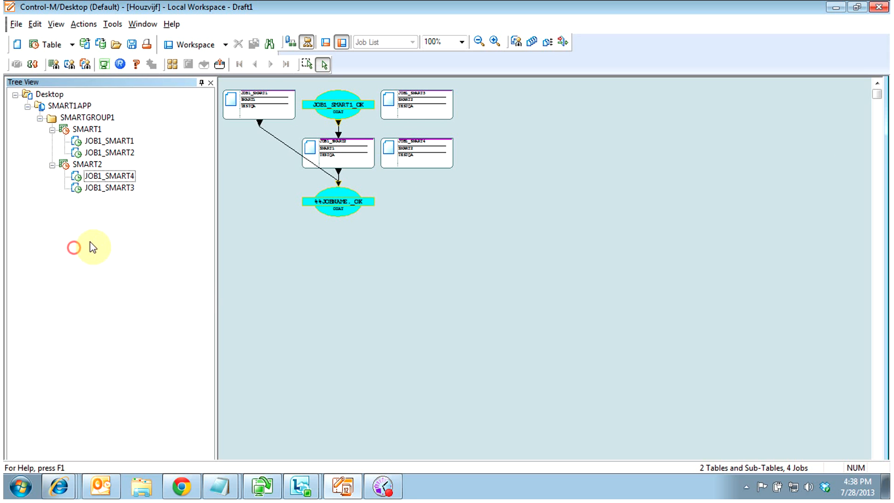
right_click(106, 177)
left_click(178, 186)
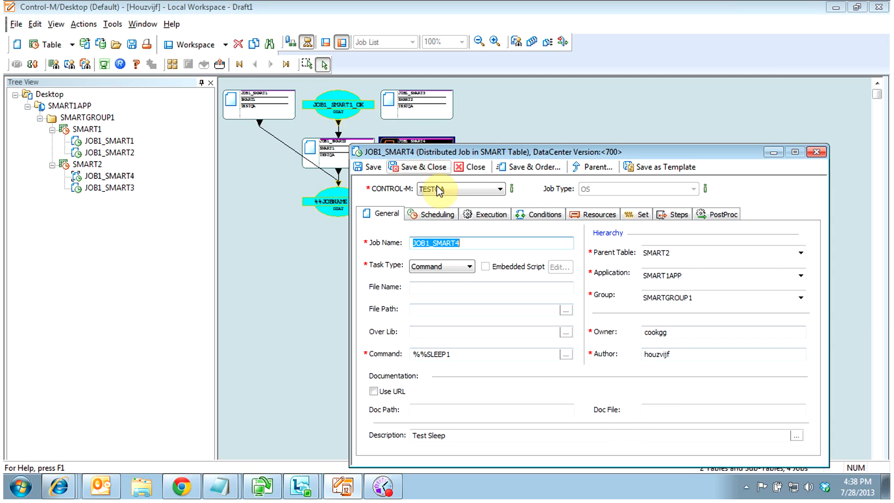
left_click(535, 214)
left_click(421, 168)
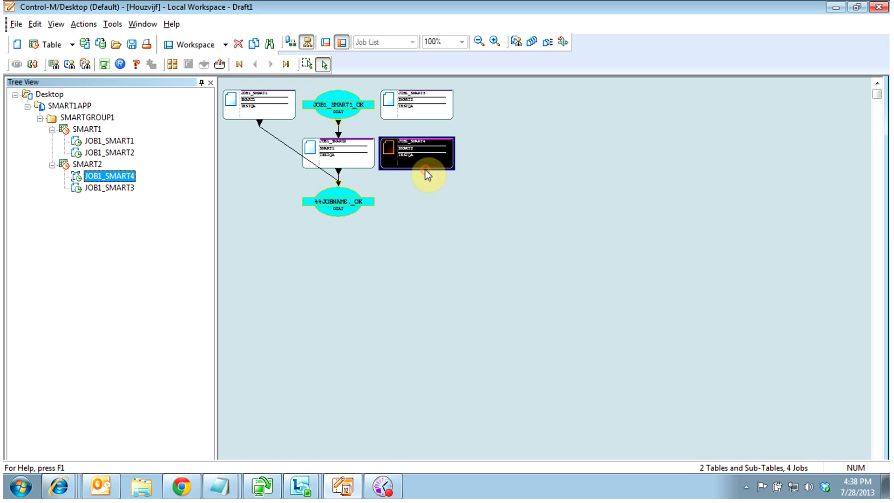
Write the SMART2 and SMART1 tables to the Control-M/EM database, then bring up the Table Manager
left_click(15, 25)
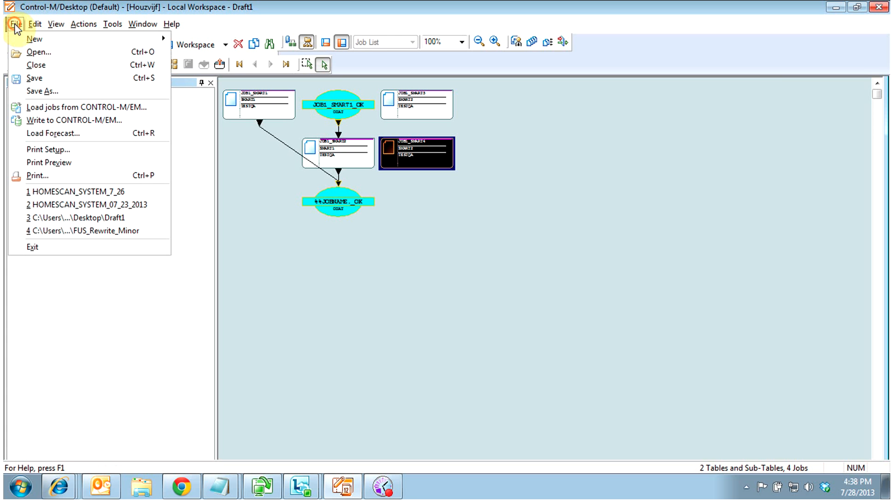
left_click(23, 120)
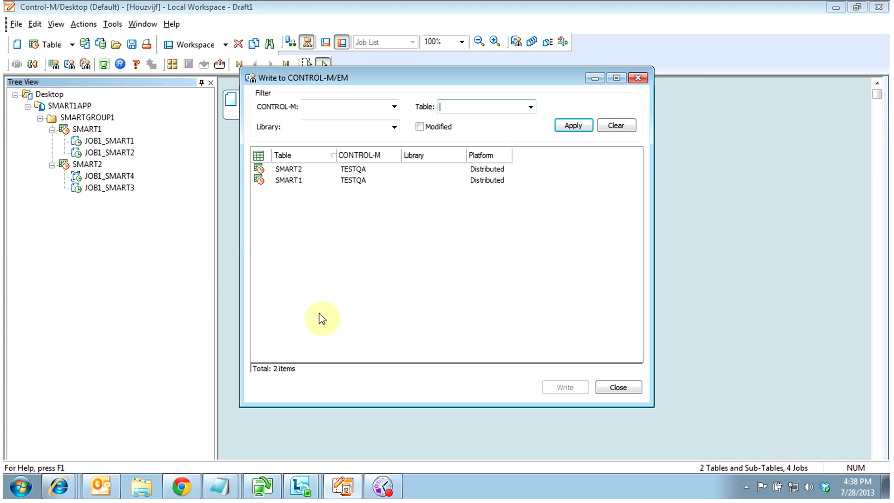
left_click(285, 171)
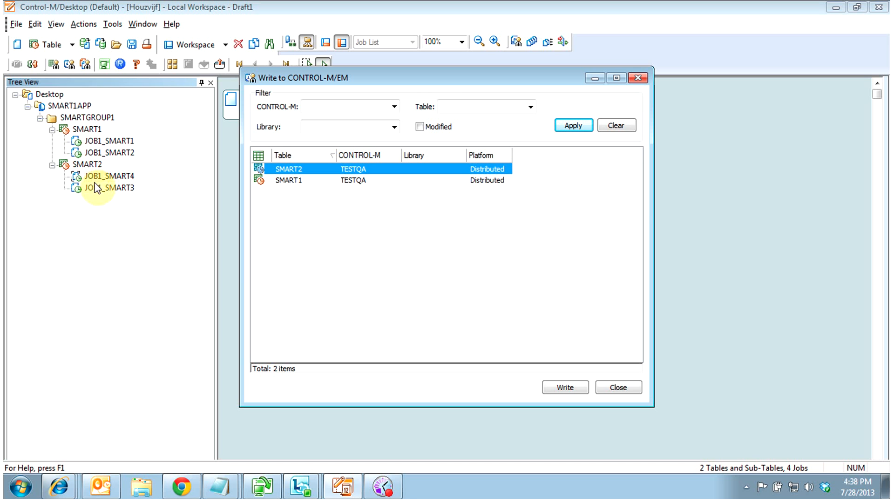
left_click(300, 181, "ctrl")
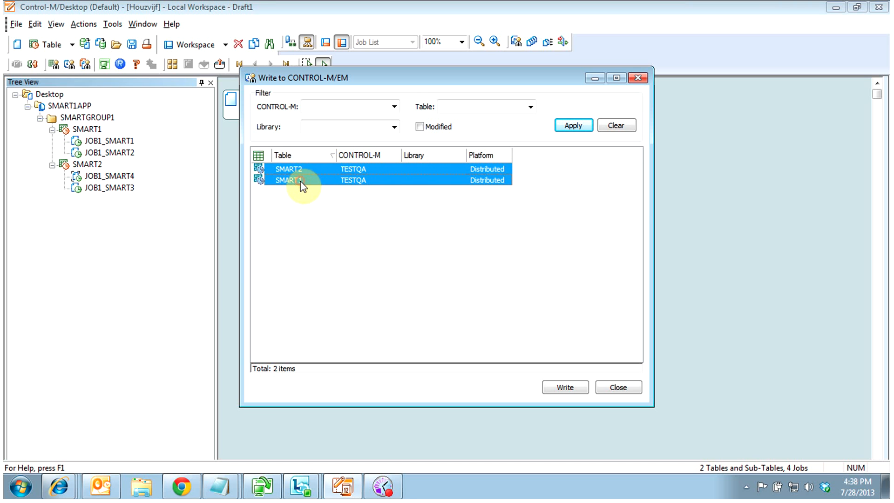
left_click(563, 387)
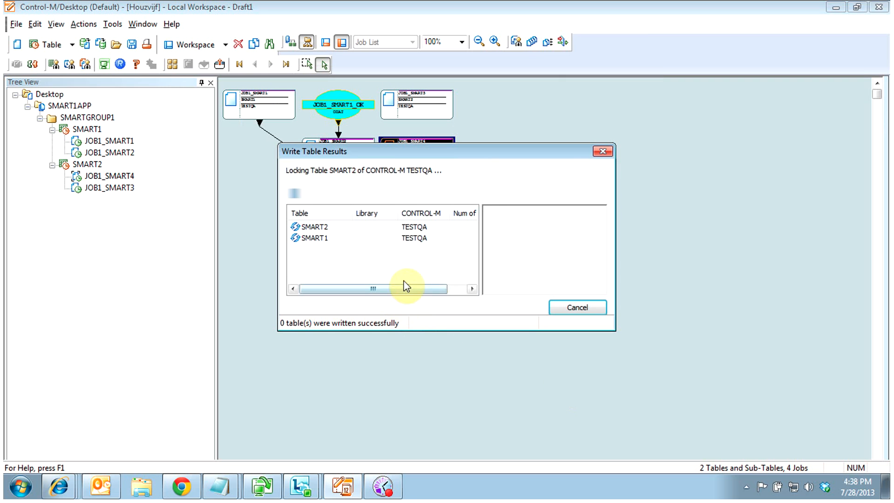
left_click(579, 308)
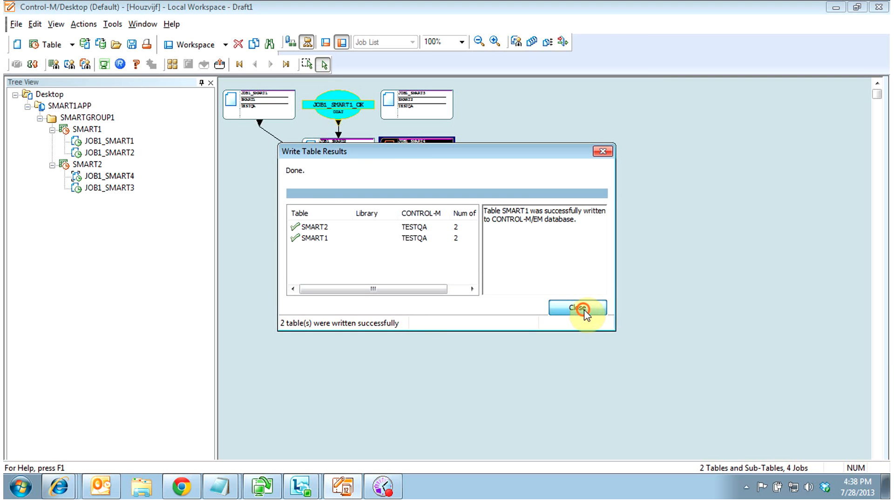
left_click(112, 24)
left_click(126, 36)
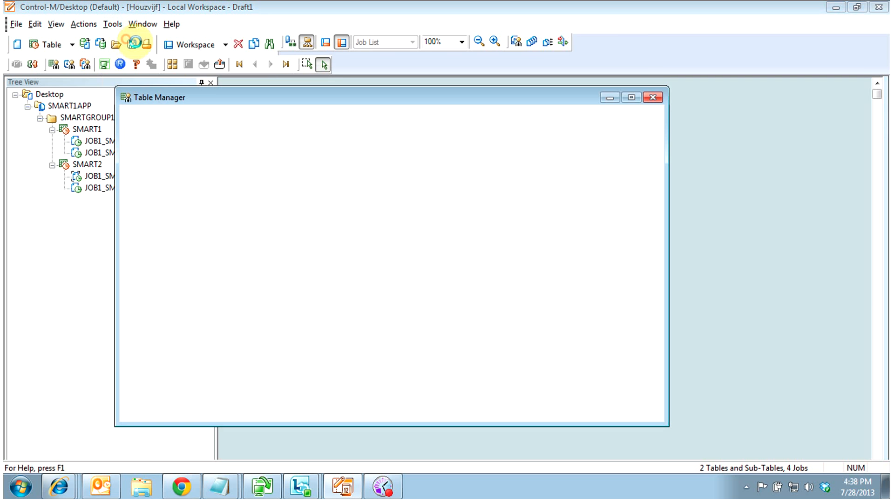
Upload SMART1 and SMART2 to the TESTQA server and close the Action Report
left_click(171, 325)
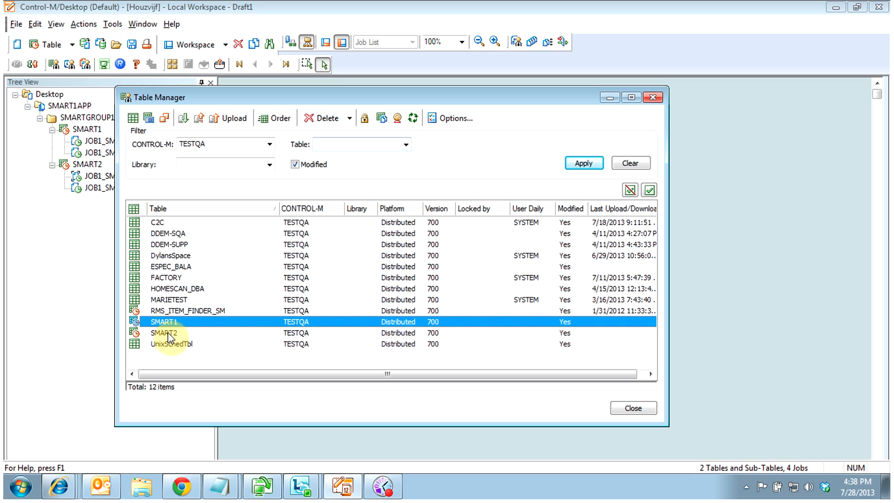
left_click(171, 333, "shift")
left_click(236, 119)
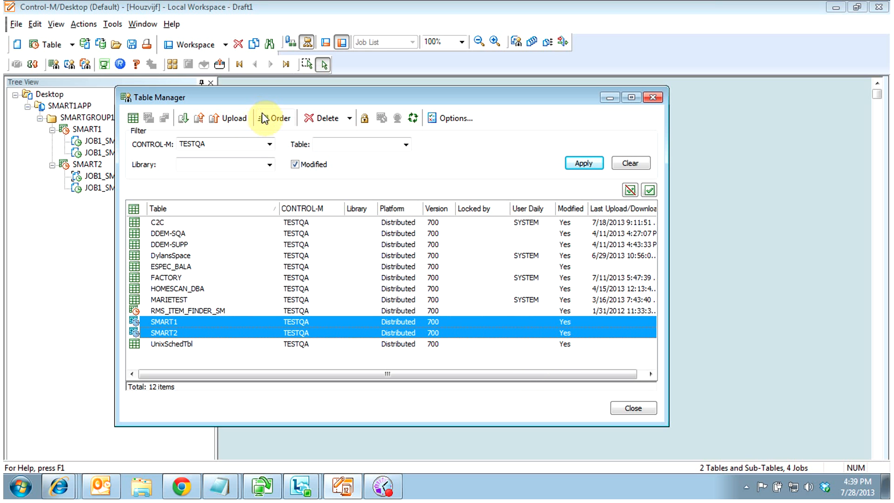
left_click(231, 122)
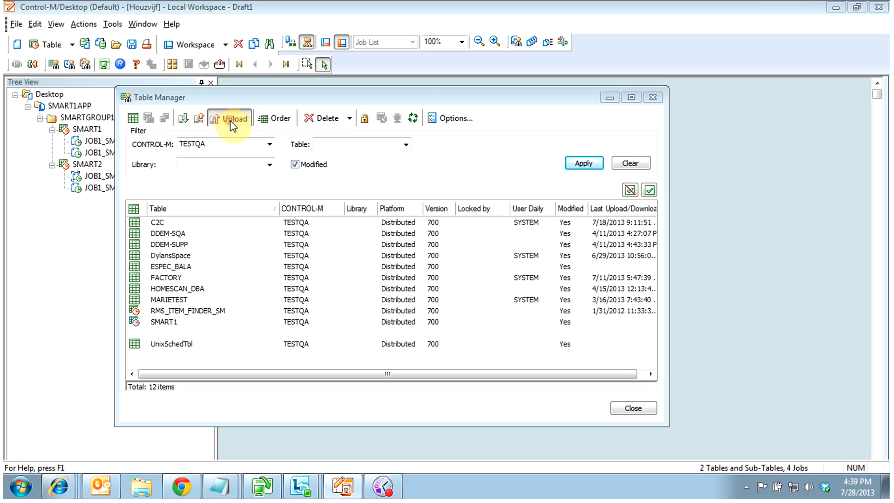
left_click(423, 276)
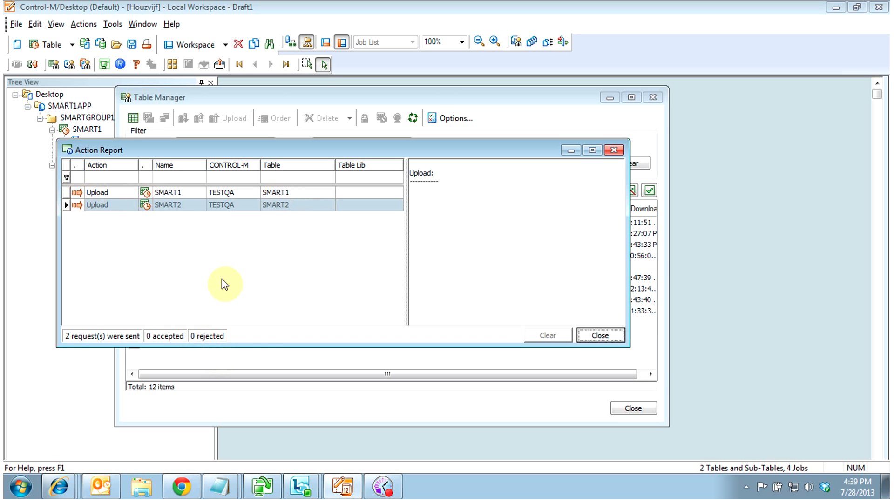
left_click(600, 335)
Close the Table Manager, minimize Control-M/Desktop, and bring up Control-M/Enterprise Manager
left_click(633, 408)
left_click(834, 8)
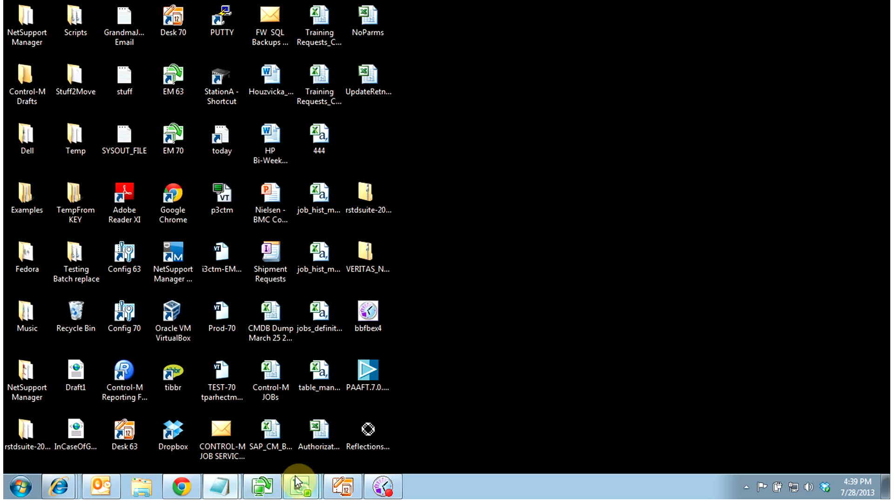
left_click(263, 489)
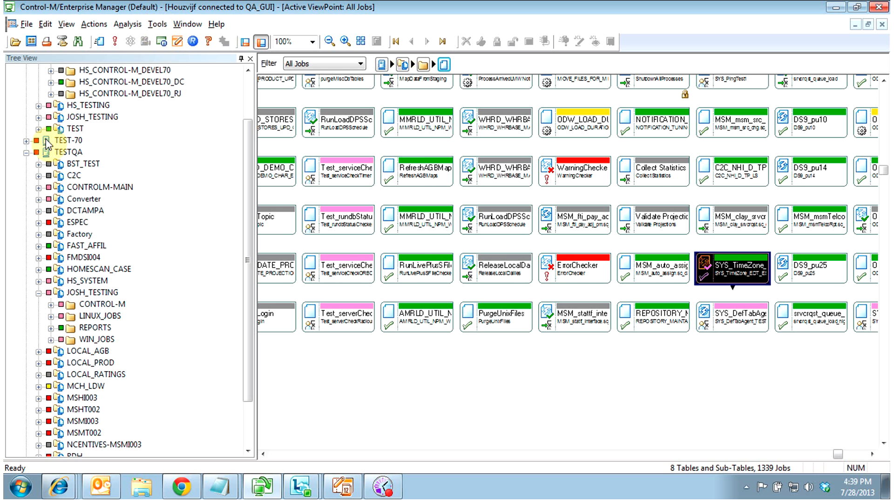
Collapse DEVEL-70 in the tree and expand the TESTQA server's folders
left_click(24, 153)
left_click(26, 82)
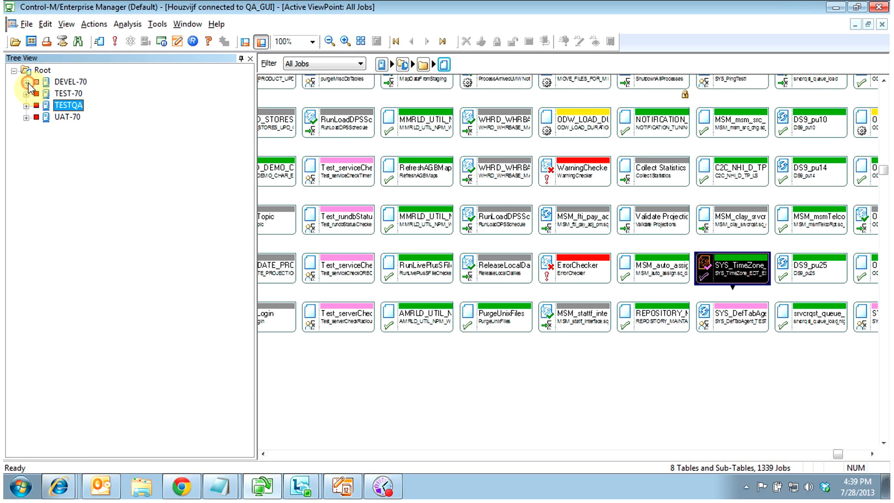
left_click(26, 106)
In Tools > Order/Force, choose SMART2 as the table
left_click(158, 24)
left_click(165, 27)
left_click(165, 28)
left_click(168, 38)
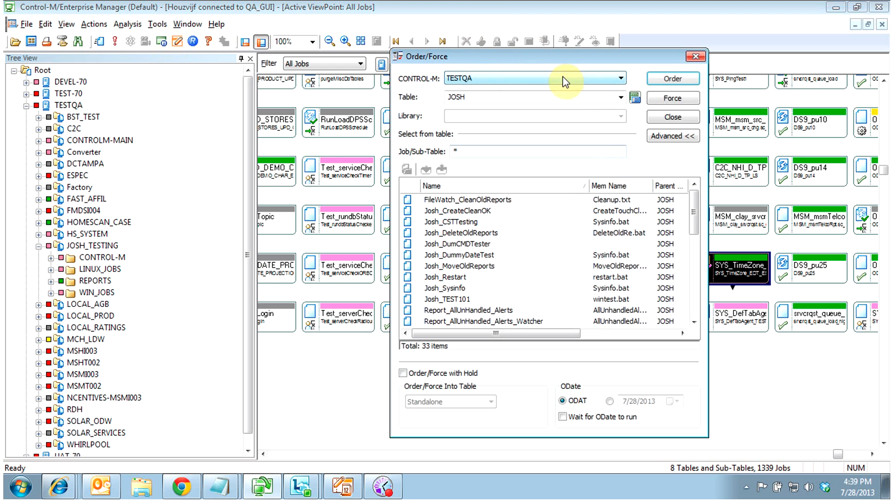
left_click(621, 97)
scroll(503, 223, "up", 9)
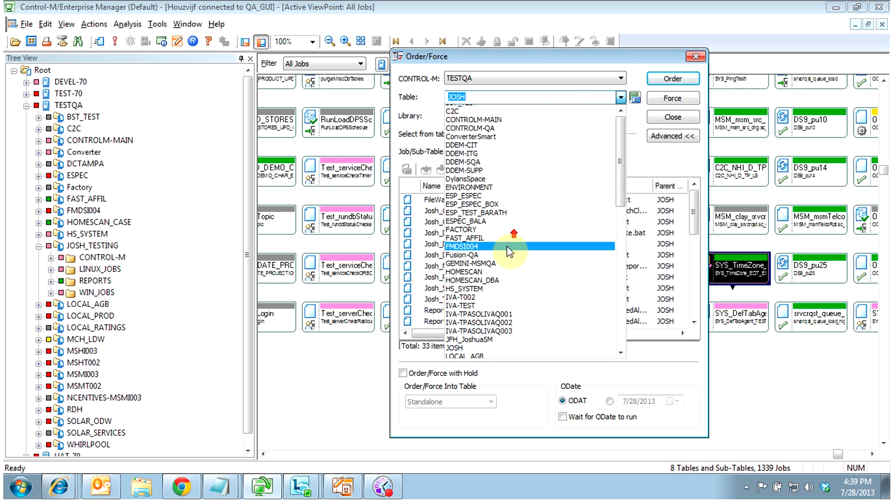
scroll(509, 247, "down", 13)
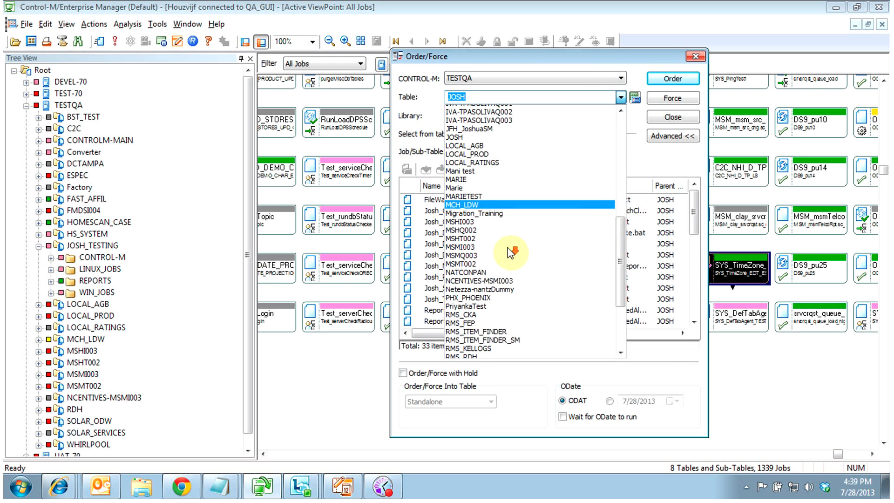
scroll(507, 246, "down", 1)
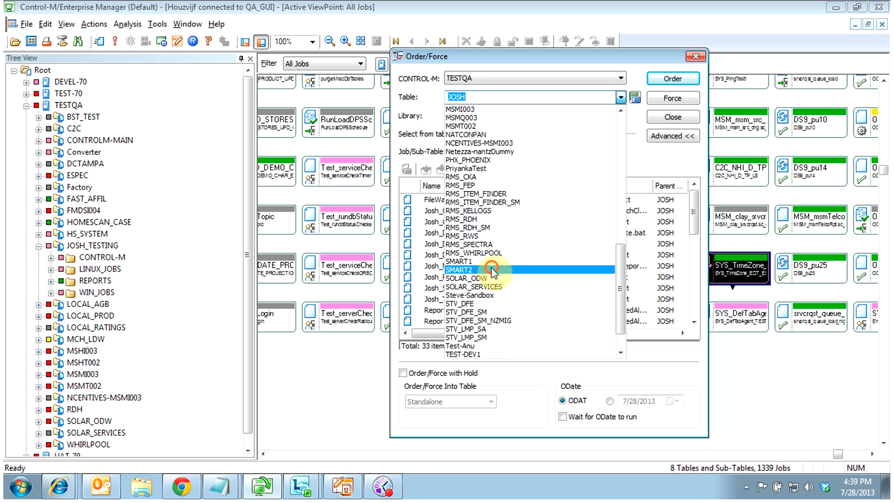
left_click(489, 268)
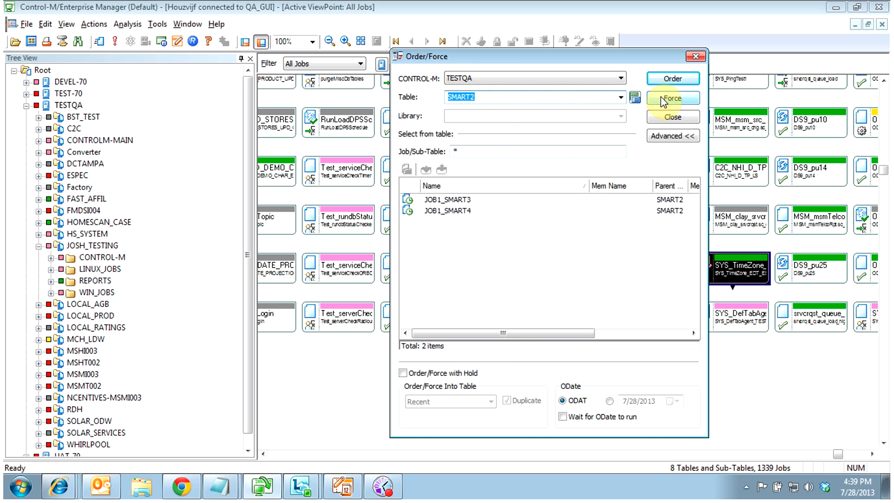
Force SMART2 on TESTQA, confirm, and clear the Action Report
left_click(675, 99)
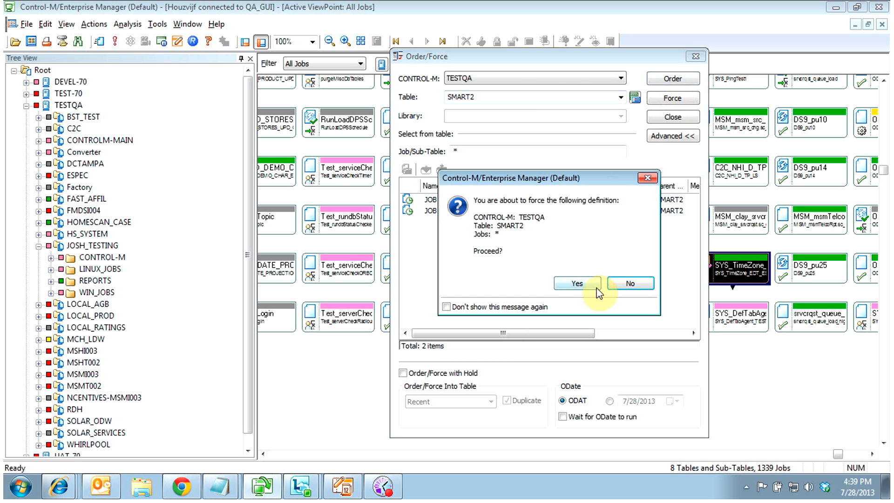
left_click(589, 285)
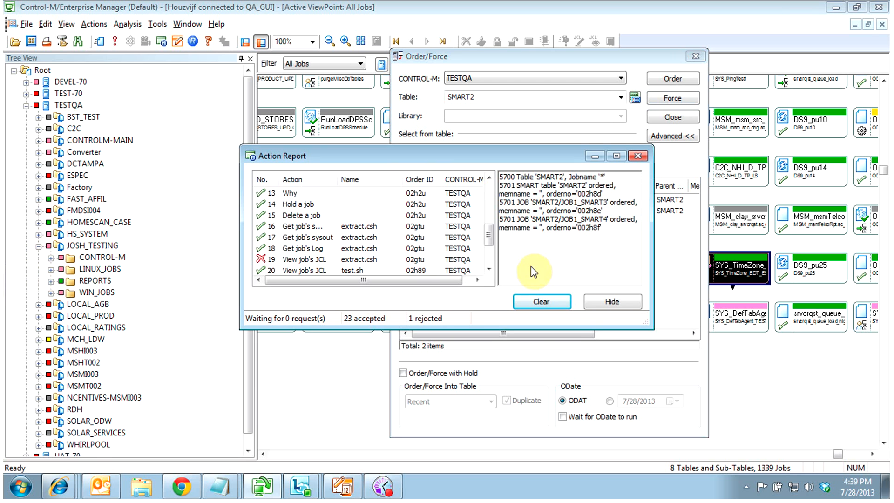
left_click_drag(490, 238, 488, 277)
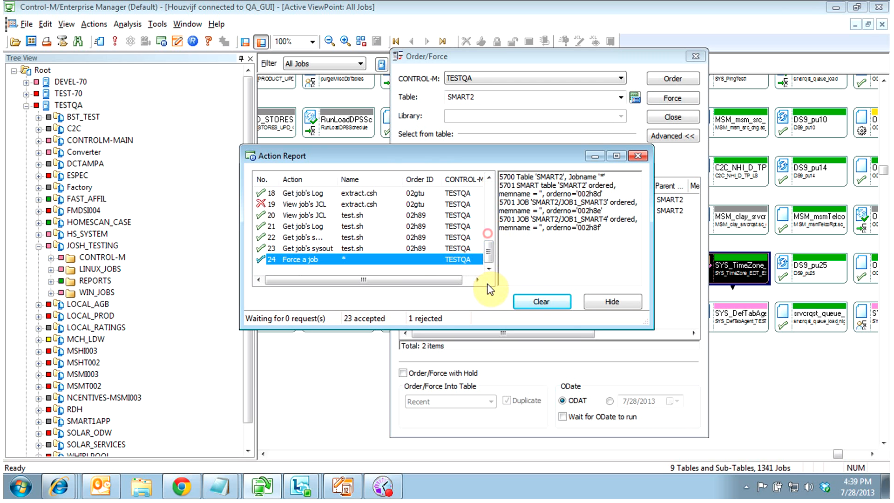
left_click(551, 302)
Close the Action Report and expand SMART1APP > SMARTGROUP1 > SMART2 in the tree
left_click(644, 156)
left_click(38, 245)
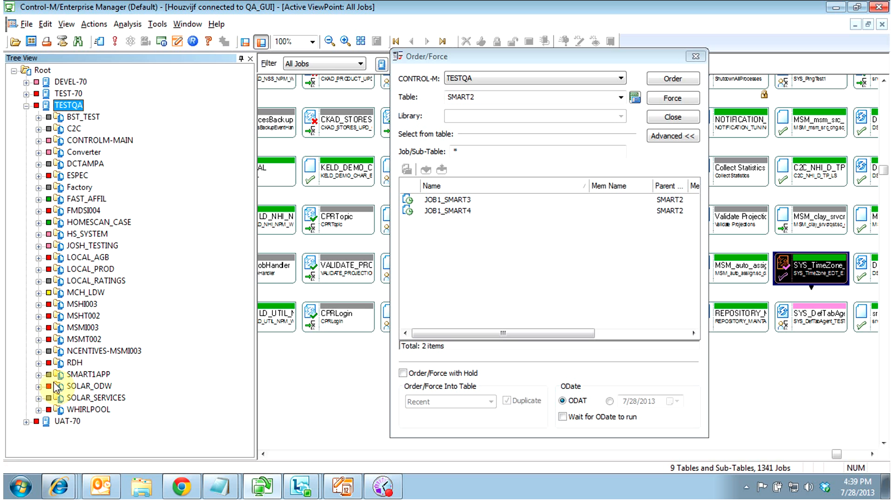
left_click(39, 374)
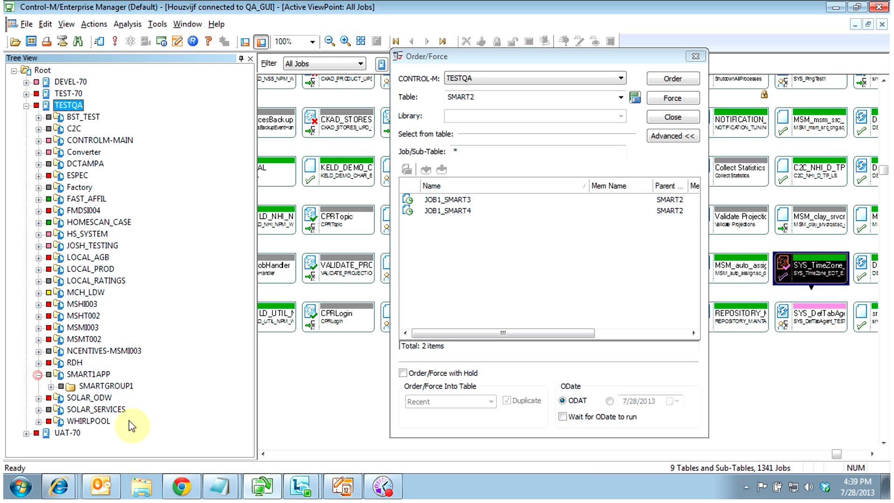
left_click(50, 386)
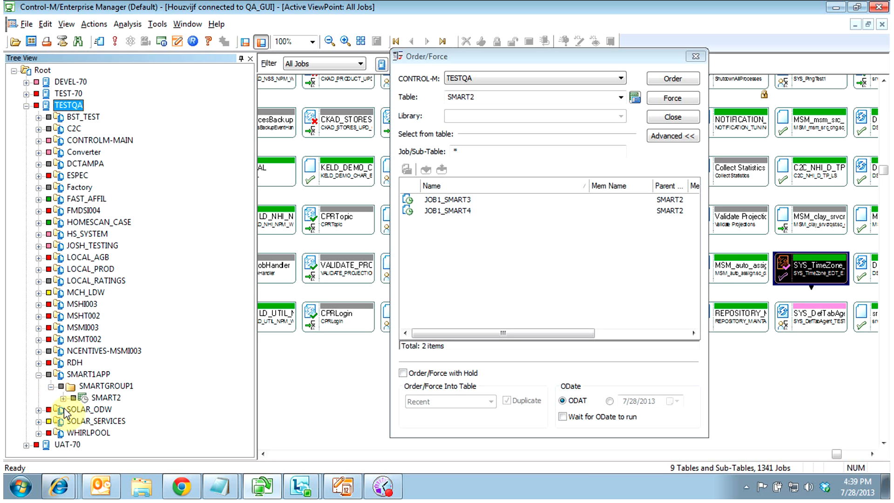
left_click(63, 399)
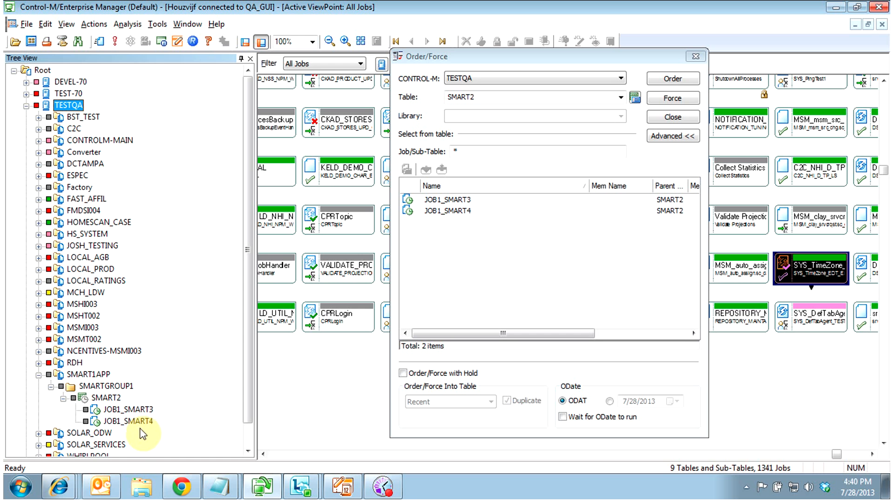
Run Why? on SMART2, showing it waits for missing condition SMART1_OK dated 07/28
left_click(105, 397)
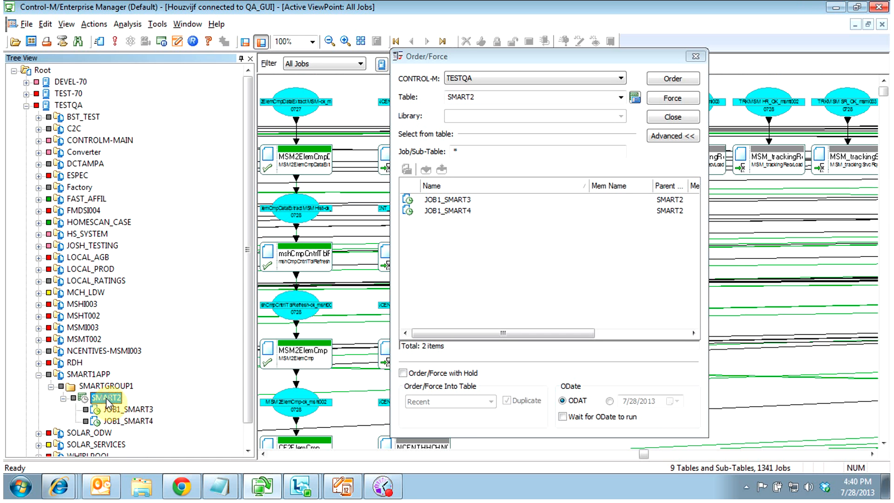
right_click(105, 398)
left_click(157, 282)
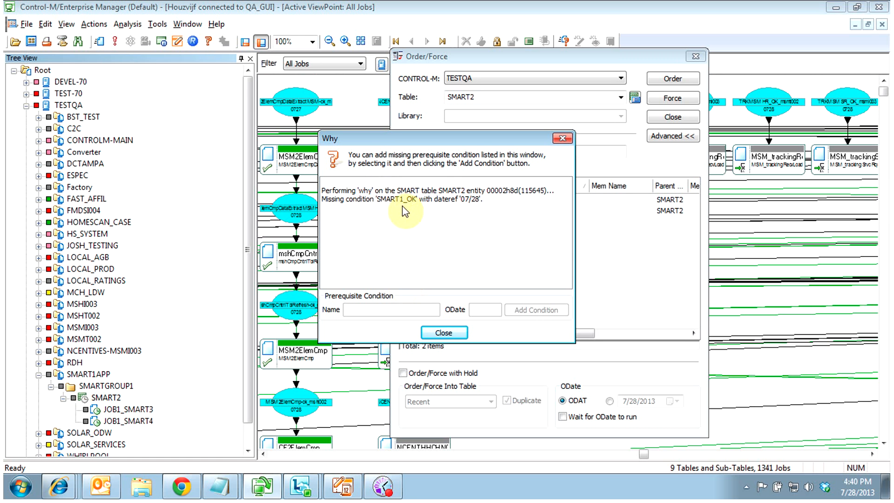
left_click(444, 333)
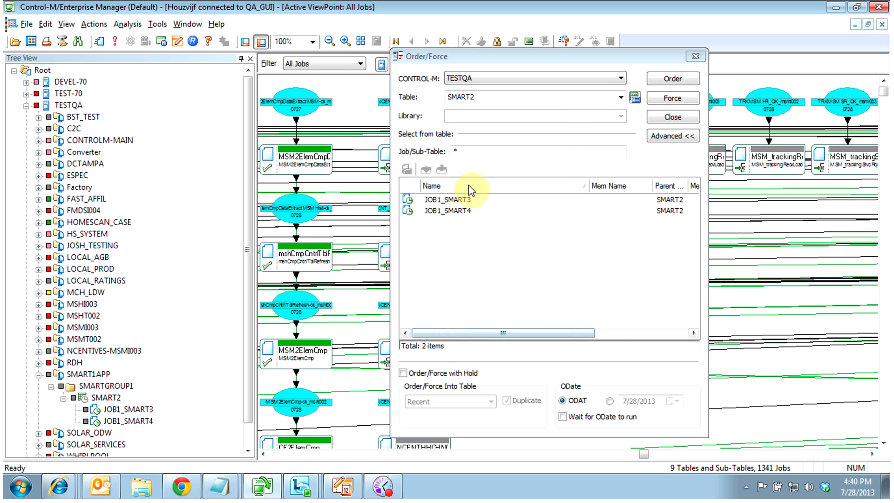
Force the SMART1 table, confirm, then clear and close the Action Report and Order/Force window
left_click(621, 97)
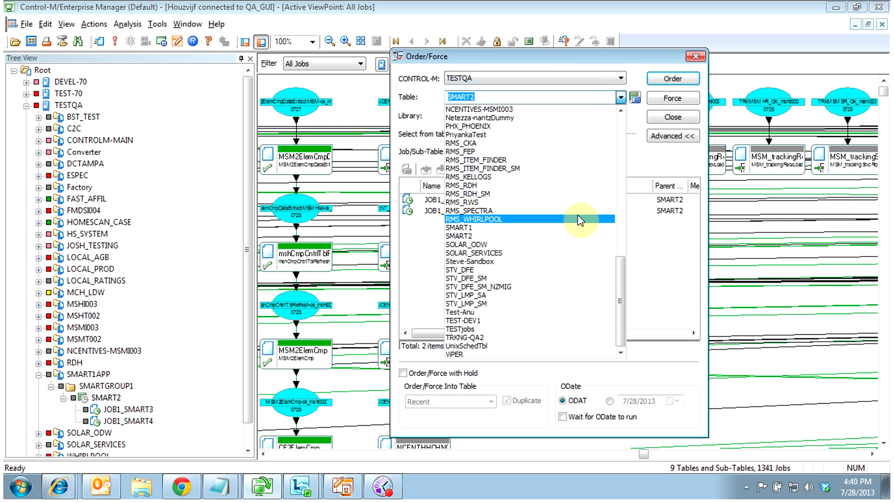
left_click(576, 228)
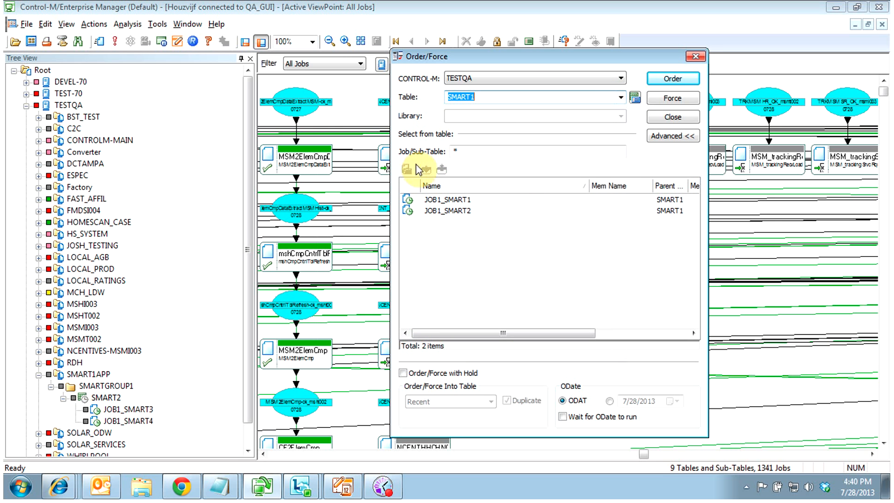
left_click(661, 105)
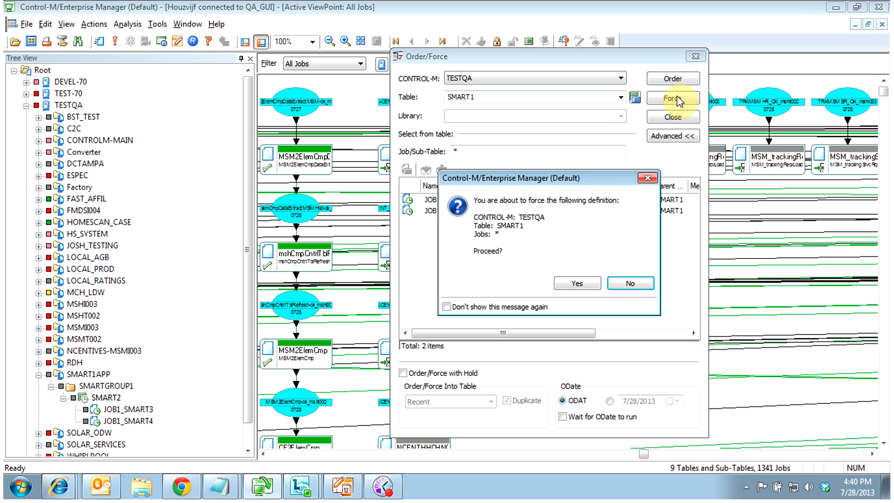
left_click(582, 284)
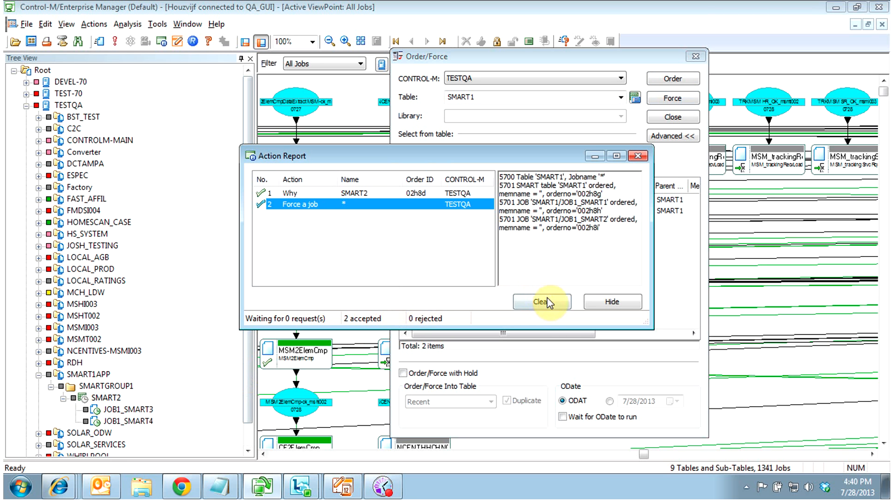
left_click(542, 301)
left_click(636, 155)
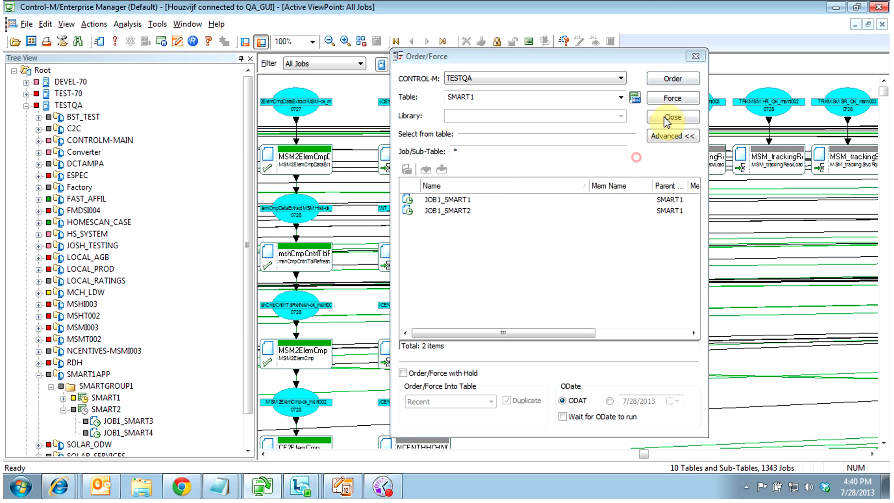
left_click(695, 57)
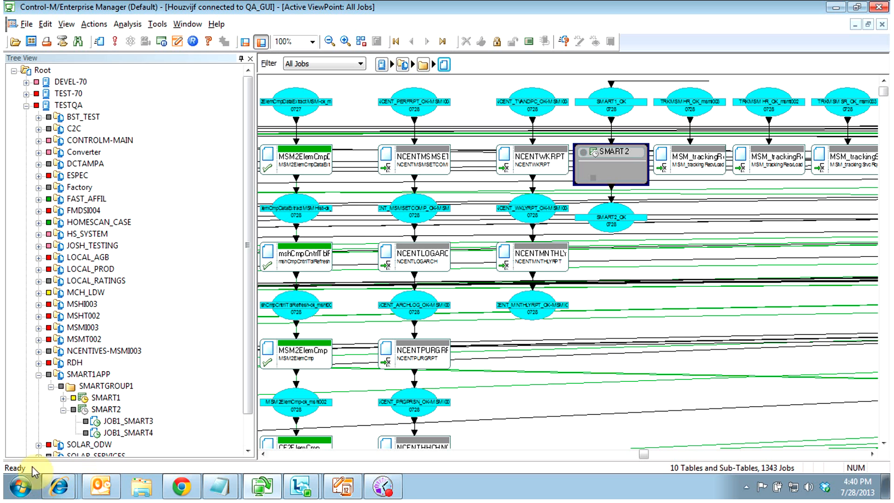
Expand SMART1 and review its Properties on the General, Active and Execution tabs
left_click(63, 398)
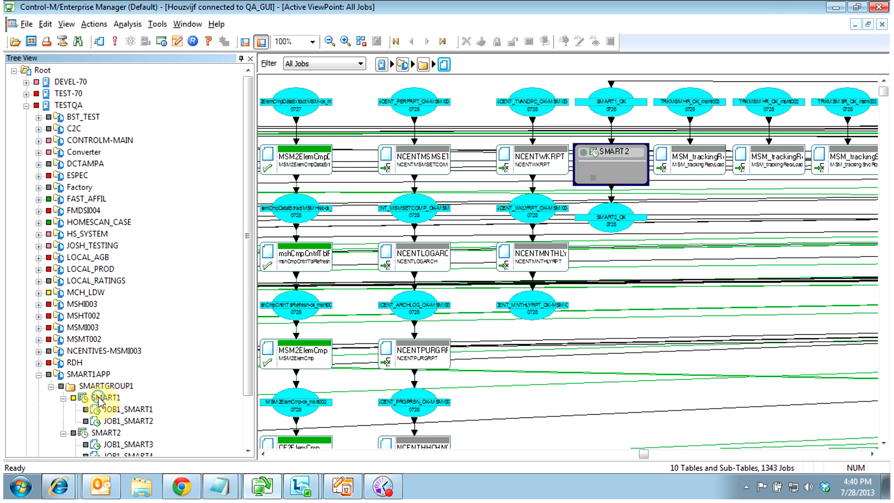
right_click(99, 399)
left_click(133, 27)
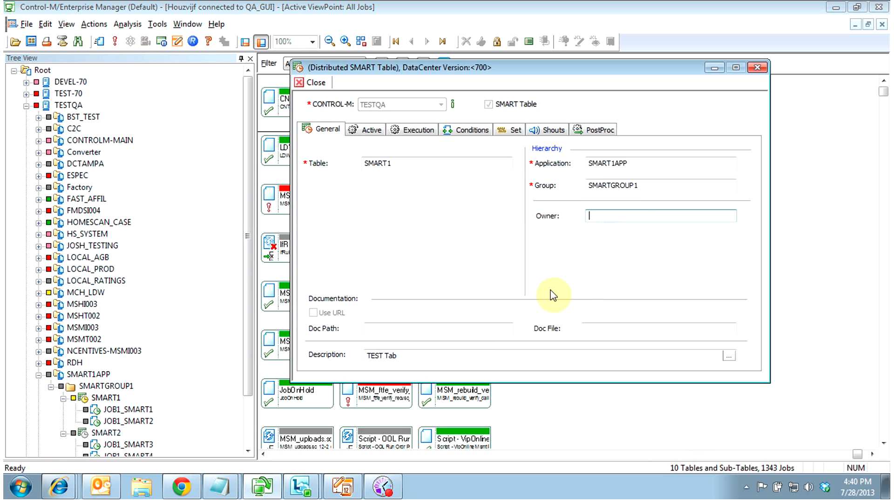
left_click(369, 130)
left_click(407, 130)
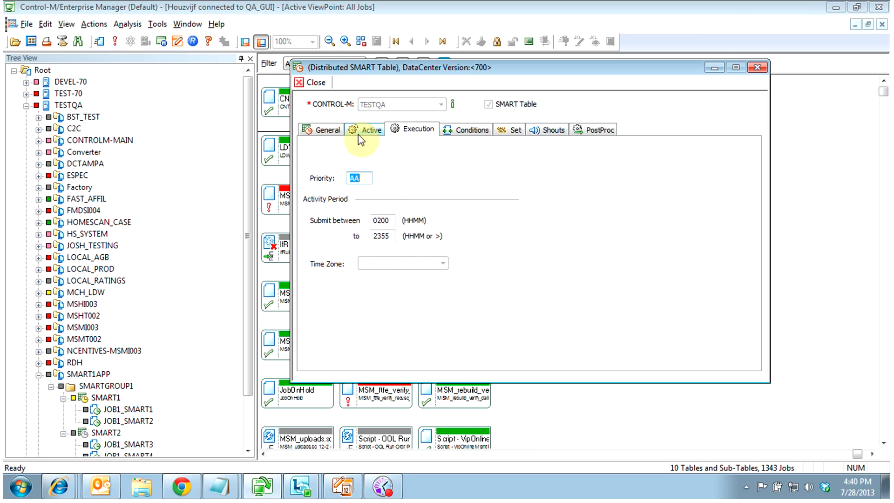
left_click(329, 130)
left_click(311, 83)
left_click(107, 409)
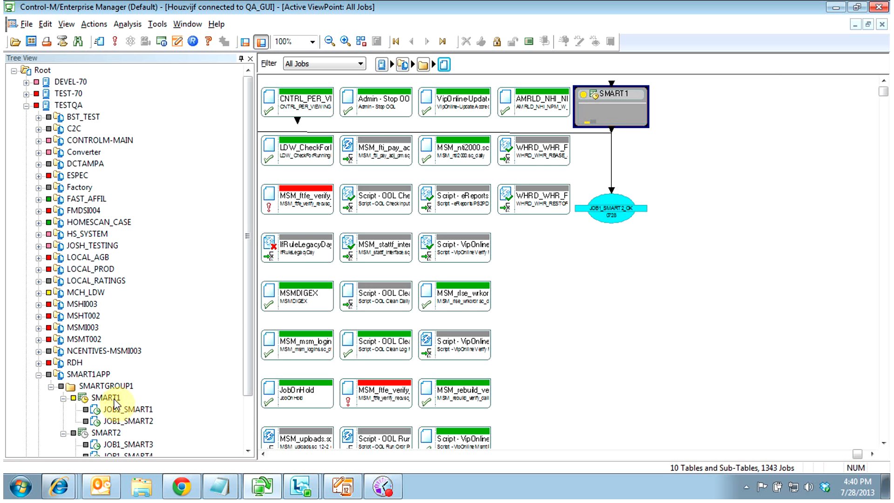
Check Why? for JOB1_SMART1, which is waiting outside its 0800–0805 time window
right_click(108, 410)
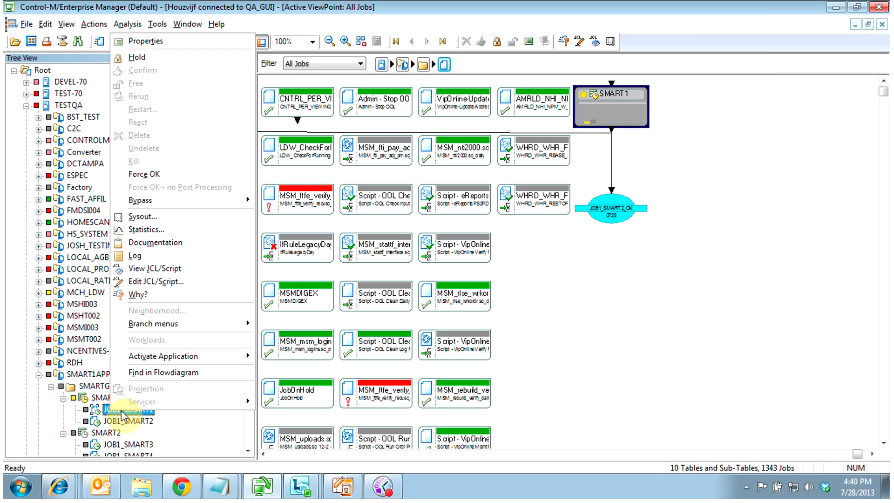
left_click(163, 296)
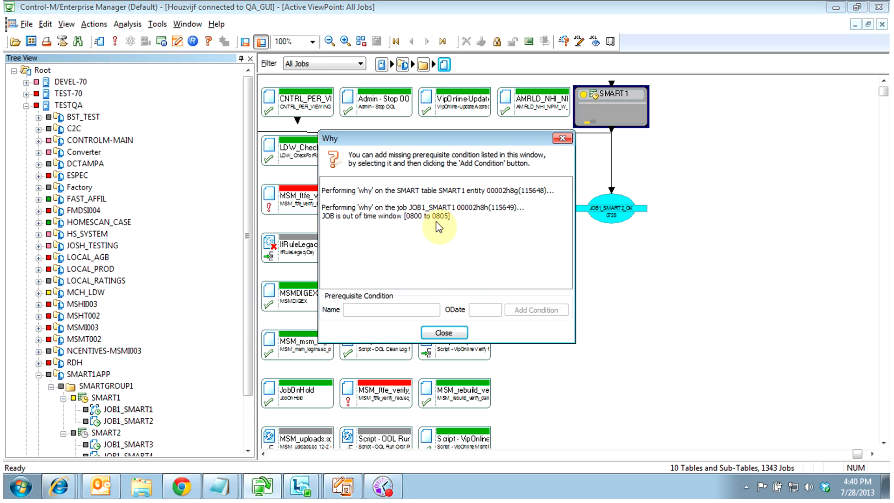
left_click(379, 216)
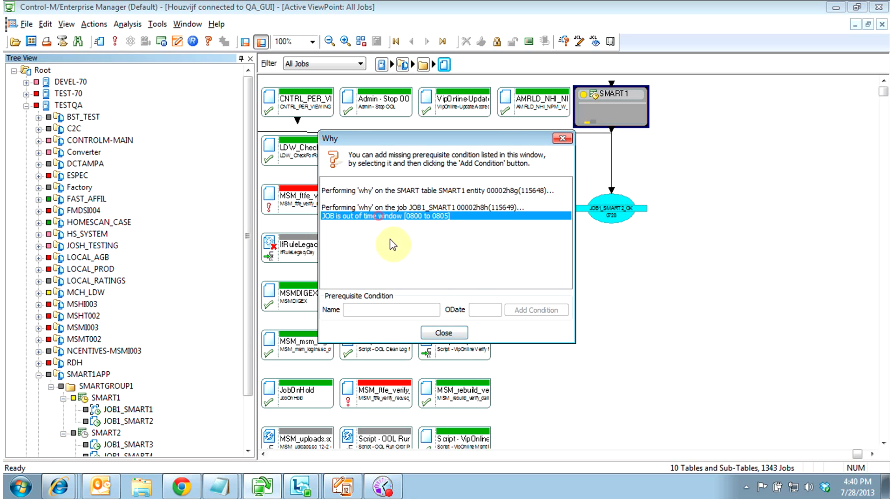
left_click(443, 332)
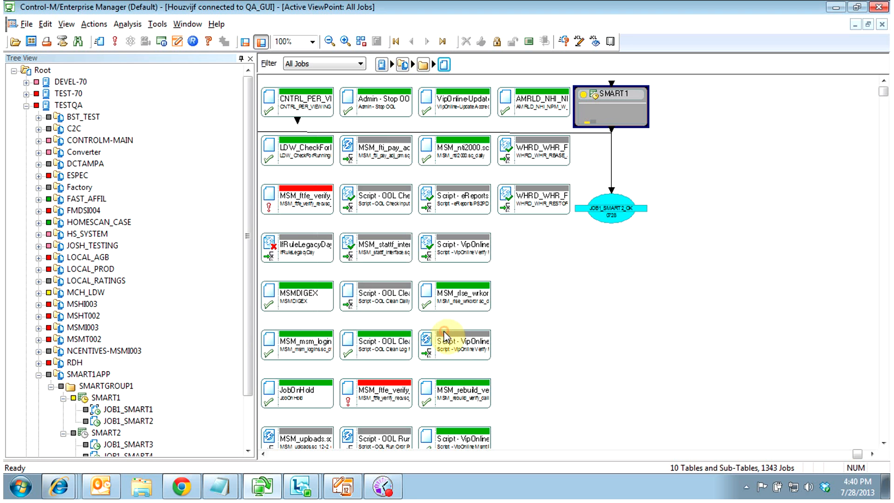
Bypass JOB1_SMART1 with Pre-Submission (Run Now) and confirm
right_click(129, 410)
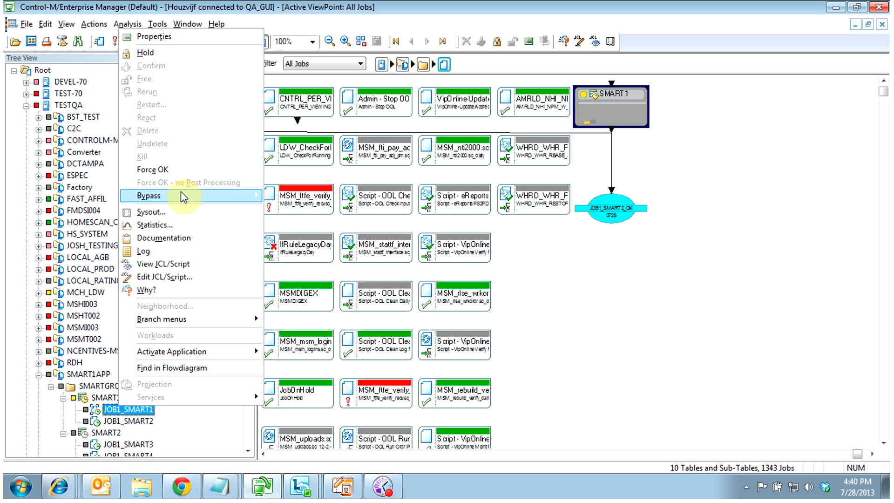
mouse_move(181, 197)
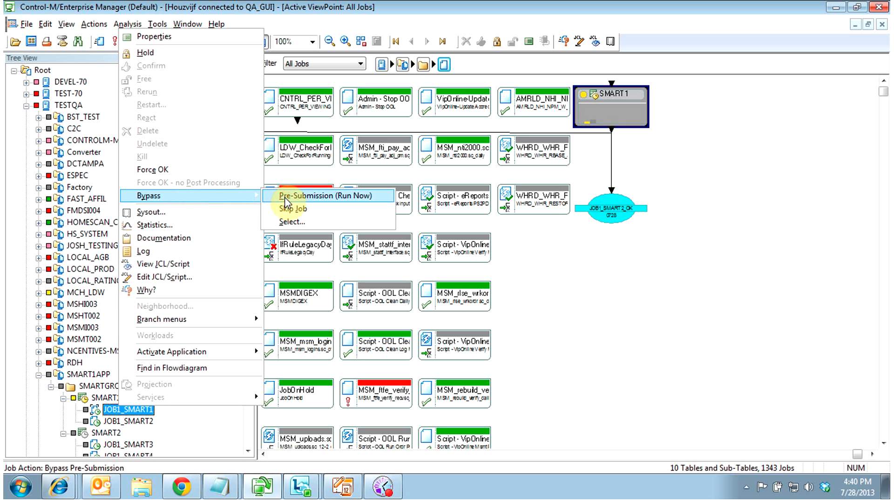
left_click(285, 197)
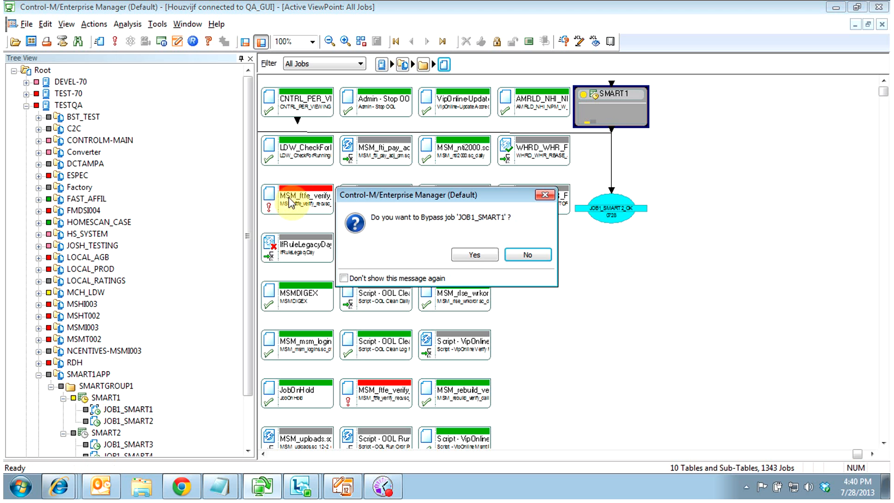
left_click(467, 255)
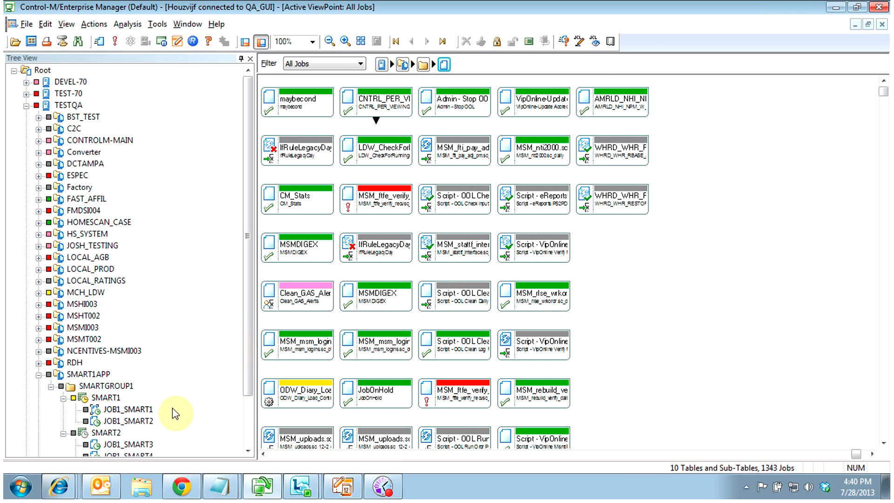
Check why JOB1_SMART2 is still waiting to run
right_click(124, 425)
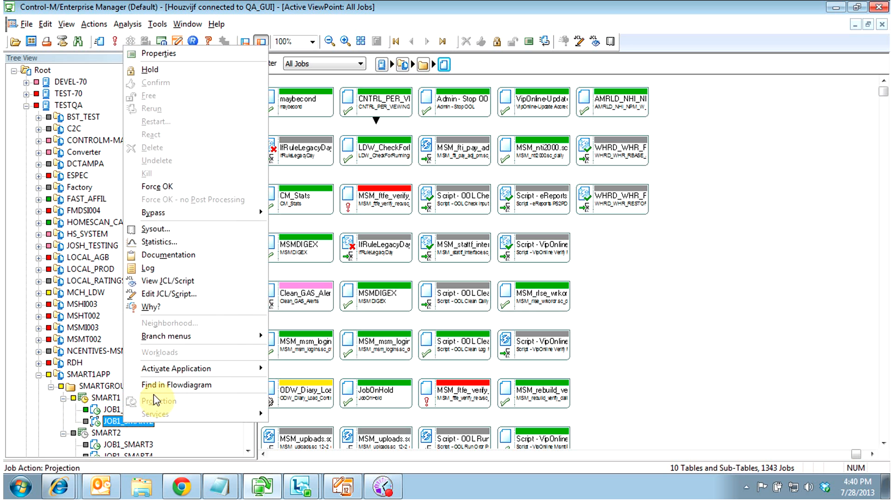
mouse_move(200, 221)
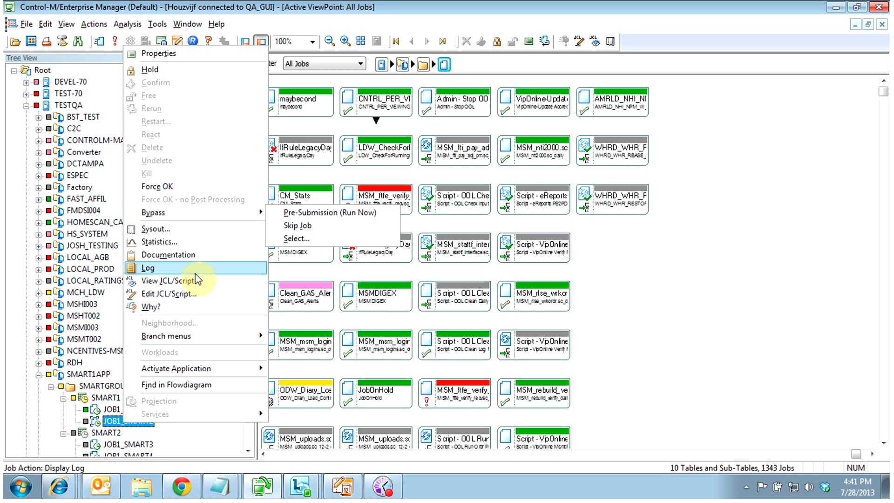
left_click(188, 308)
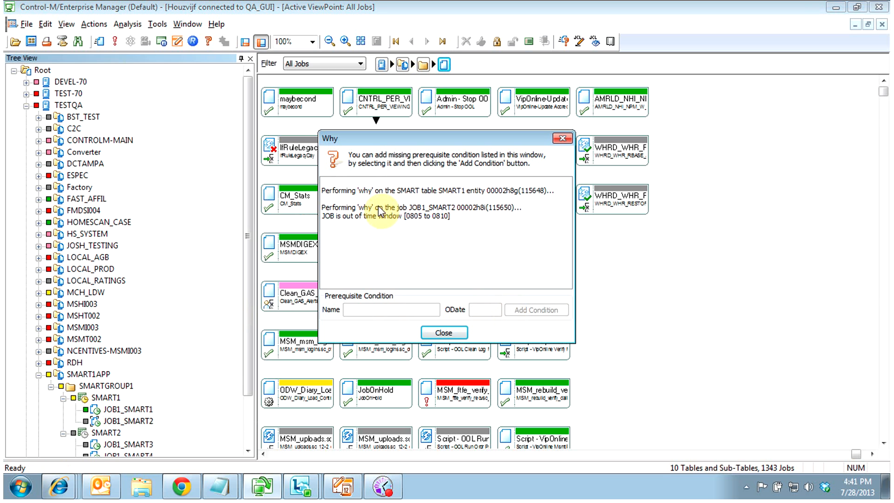
left_click(447, 334)
Look over the available actions for the SMART1 table without applying any
right_click(113, 423)
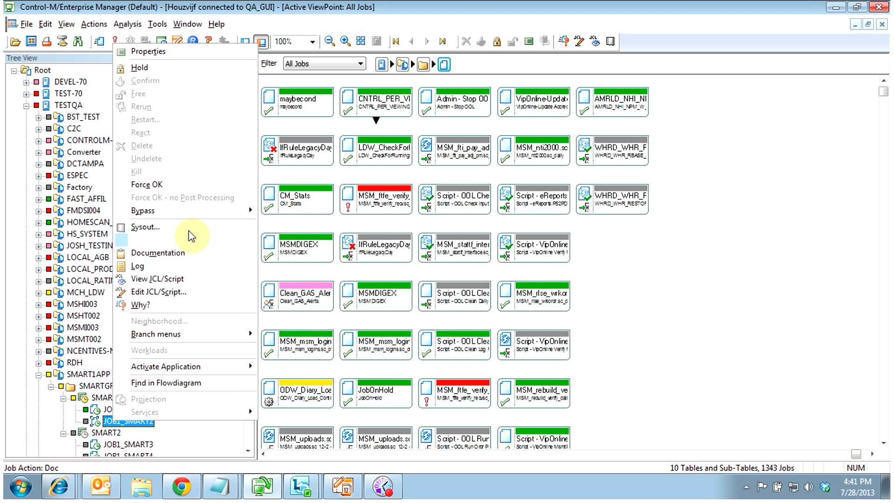
left_click(103, 411)
left_click_drag(249, 263, 247, 358)
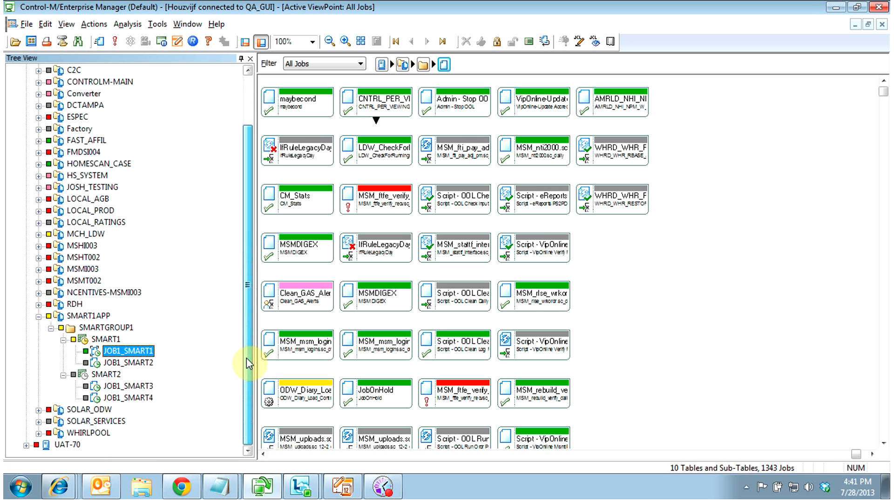
left_click(96, 338)
right_click(97, 336)
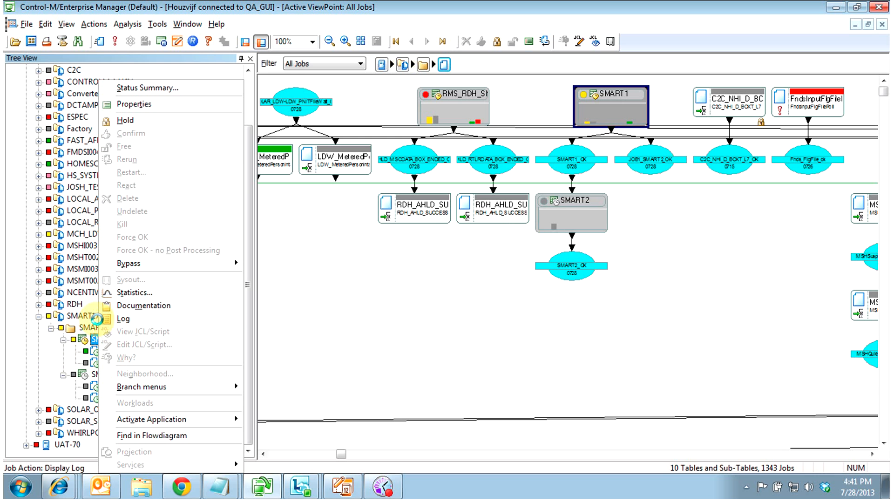
left_click(17, 365)
Bypass JOB1_SMART2 with Pre-Submission (Run Now), confirm, and select the SMART2 table
left_click(108, 362)
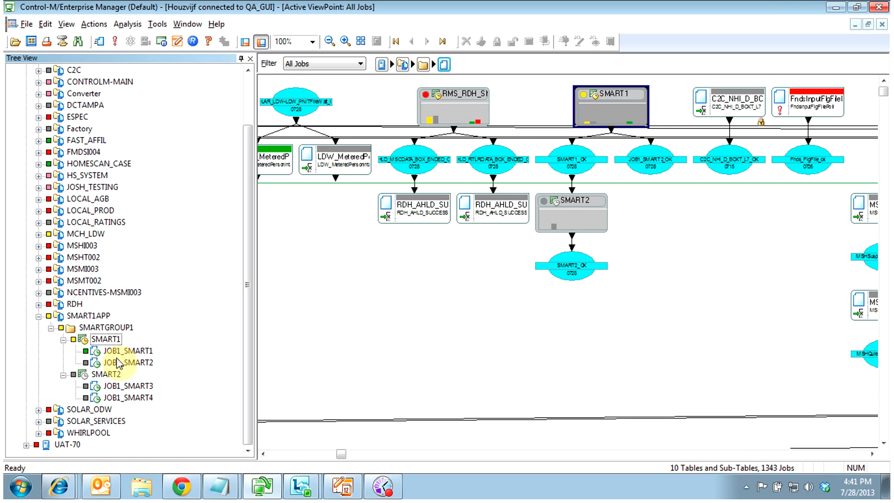
right_click(109, 363)
mouse_move(251, 263)
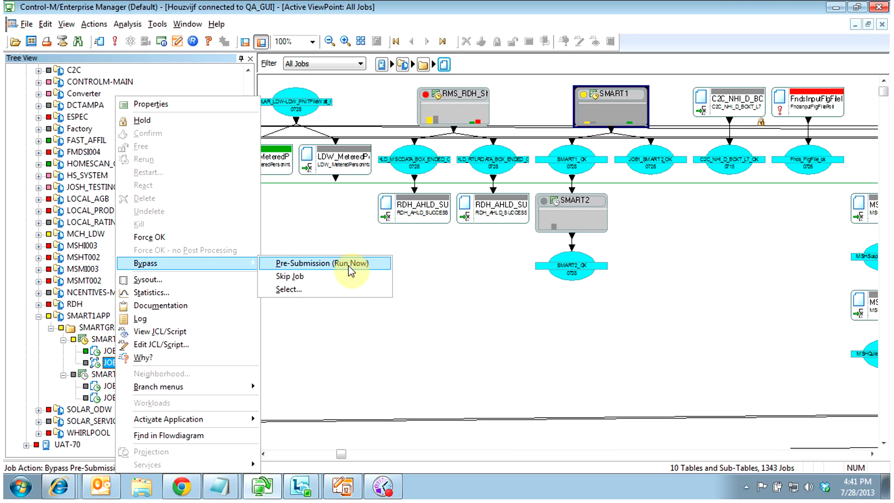
left_click(348, 263)
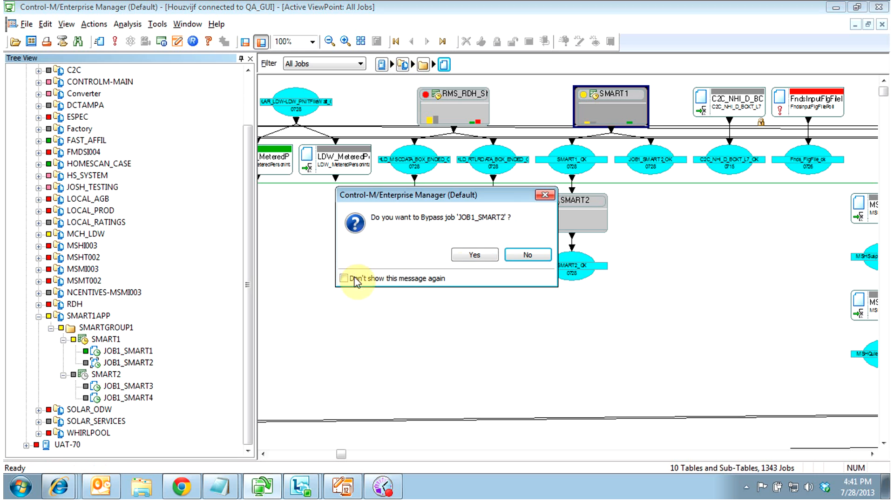
left_click(472, 253)
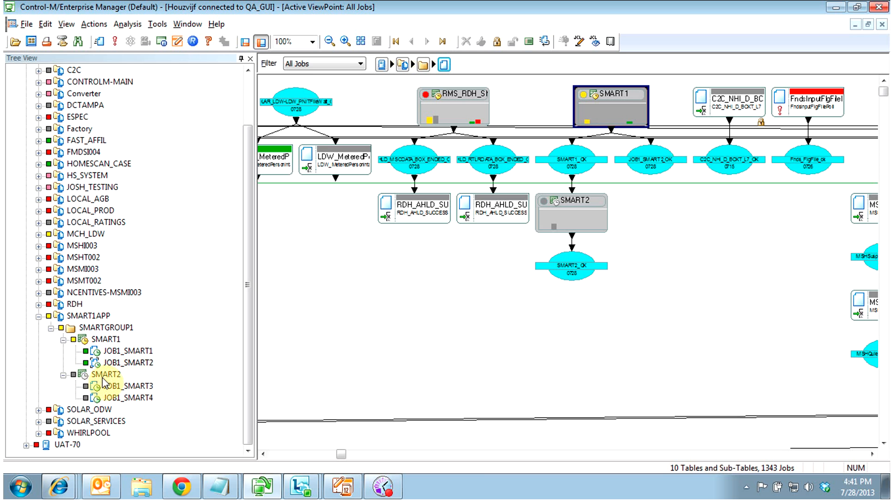
left_click(105, 374)
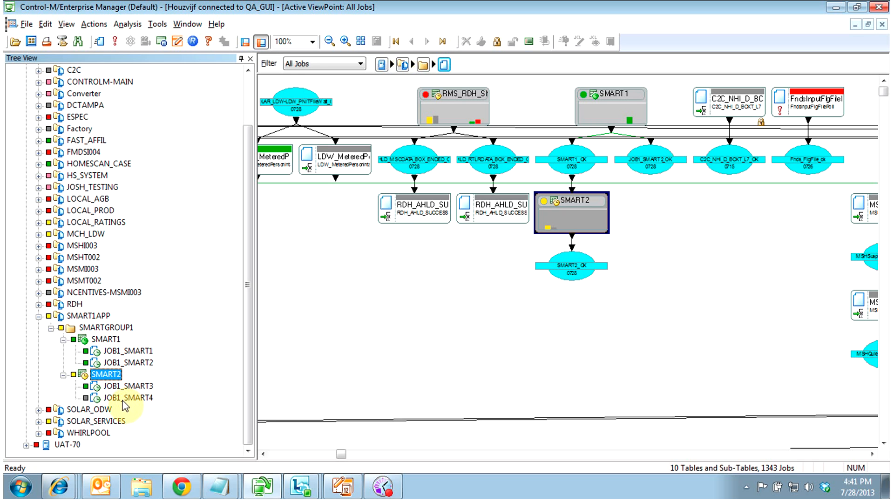
right_click(117, 395)
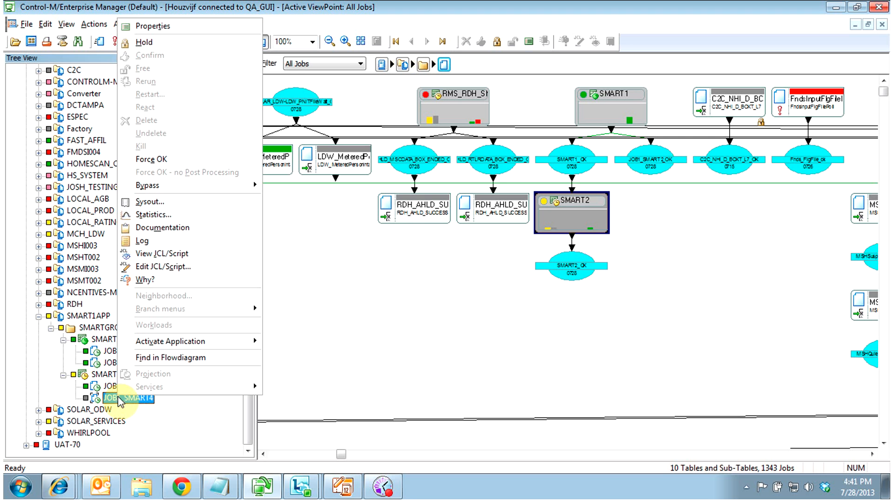
left_click(172, 283)
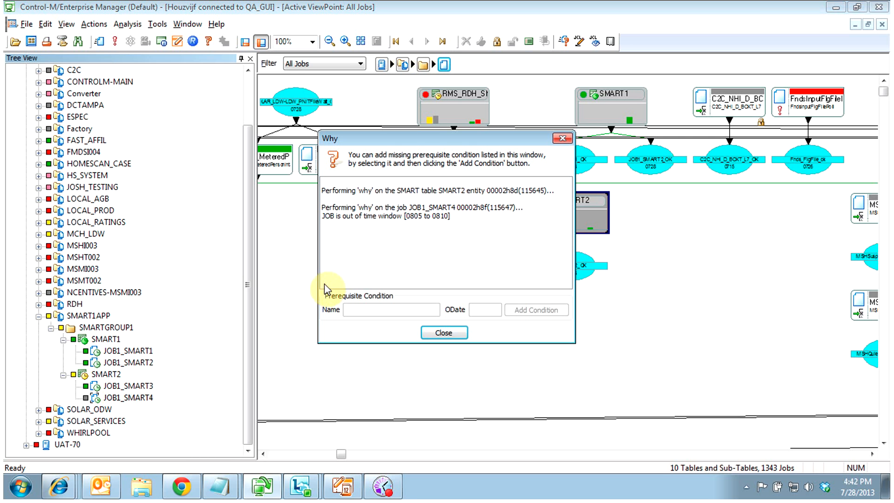
left_click(425, 217)
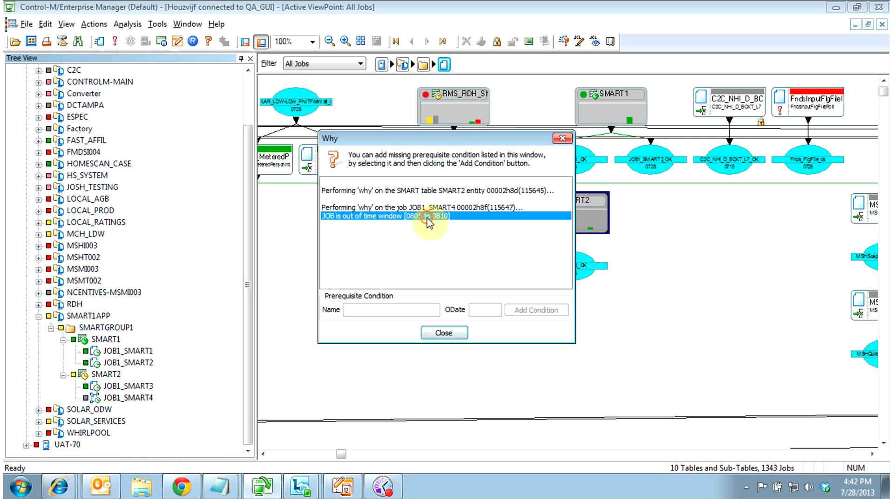
left_click(450, 333)
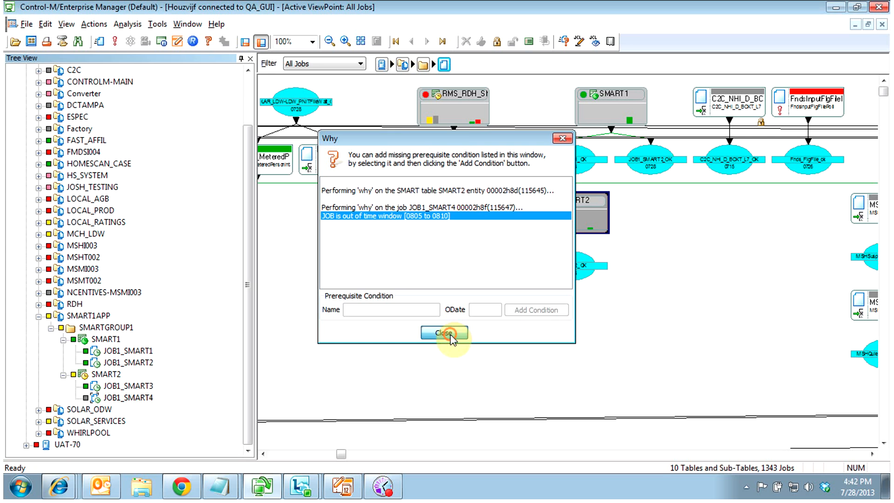
right_click(112, 397)
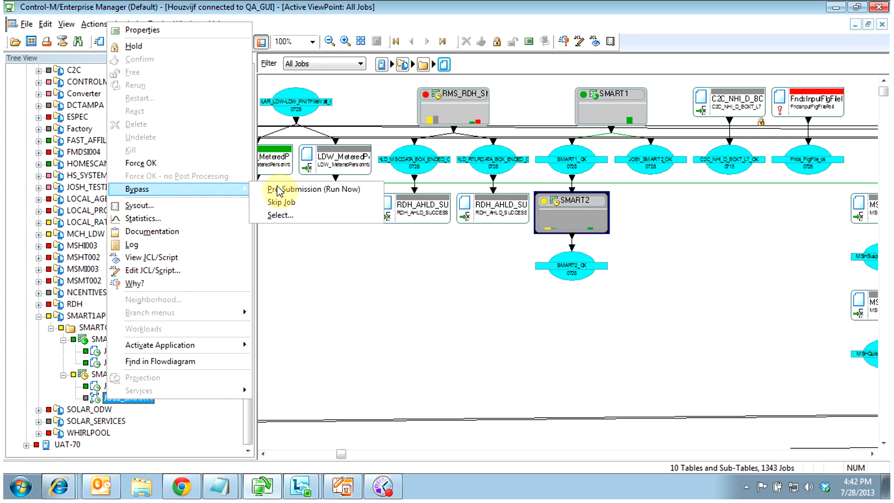
left_click(93, 400)
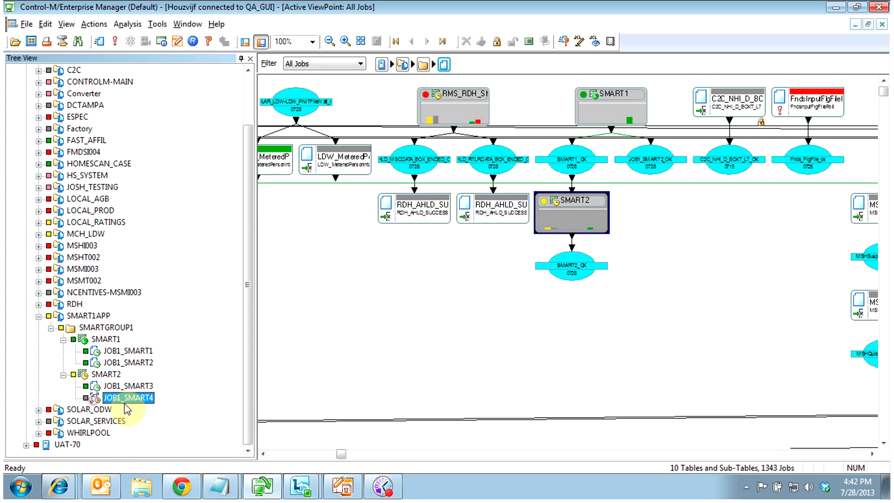
left_click(104, 374)
Review the SMART2 table's Bypass options, then put JOB1_SMART4 on hold
right_click(104, 374)
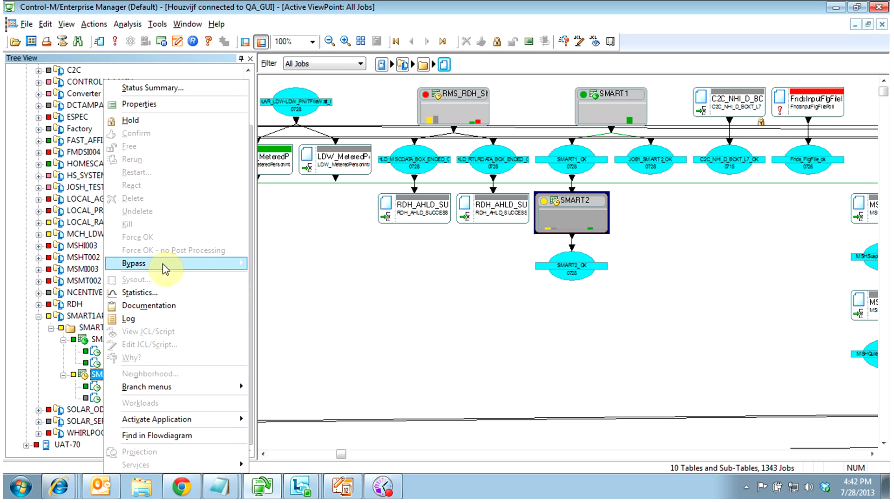
mouse_move(163, 263)
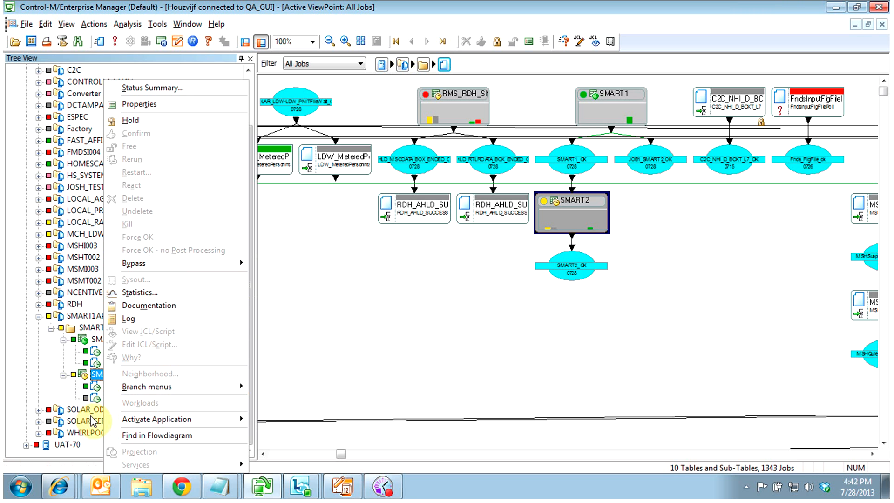
left_click(92, 400)
right_click(108, 399)
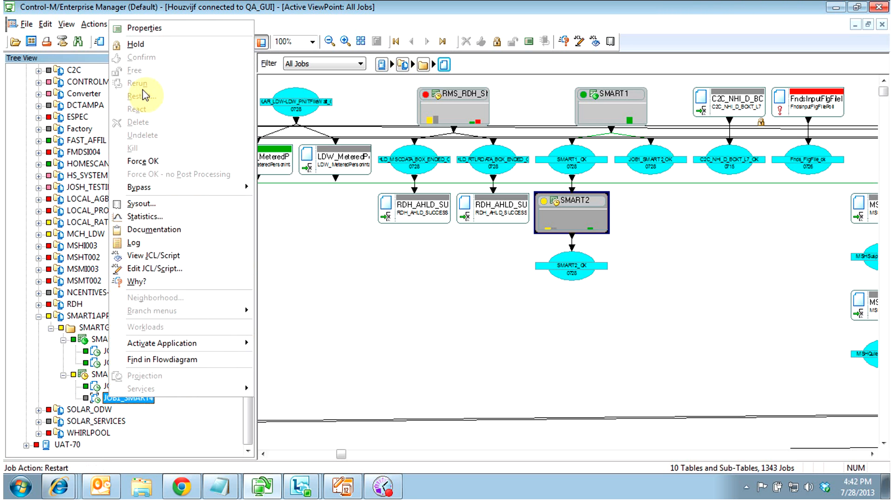
left_click(146, 45)
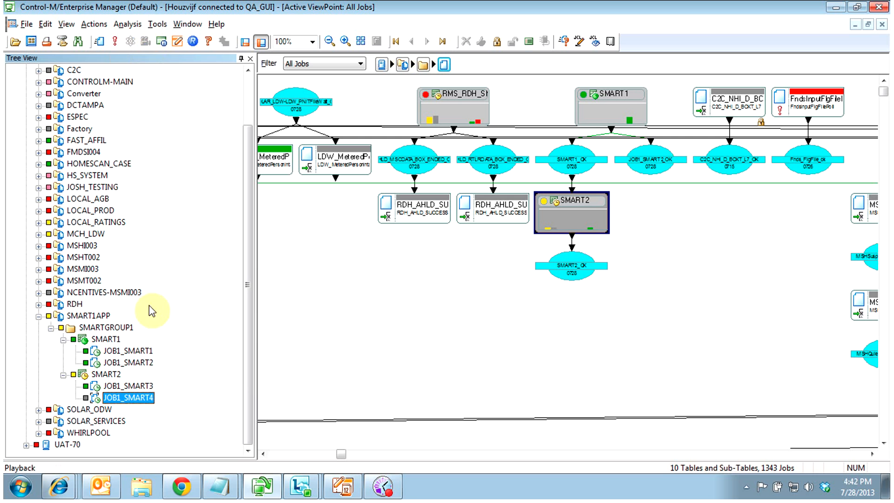
Delete the held JOB1_SMART4 from the SMART2 table, confirming the prompt
right_click(128, 401)
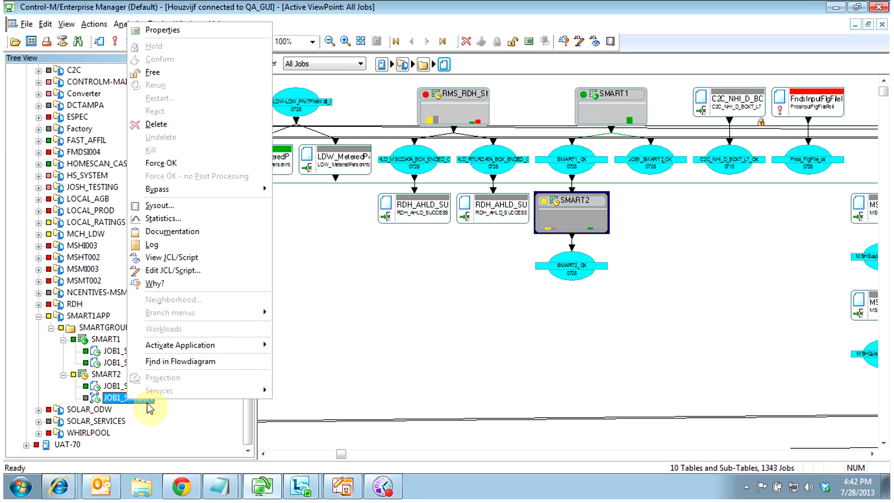
left_click(178, 125)
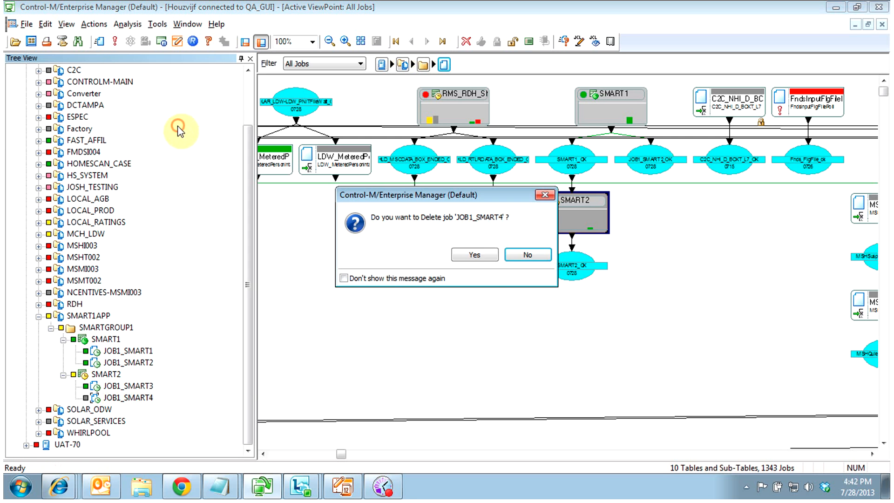
left_click(486, 255)
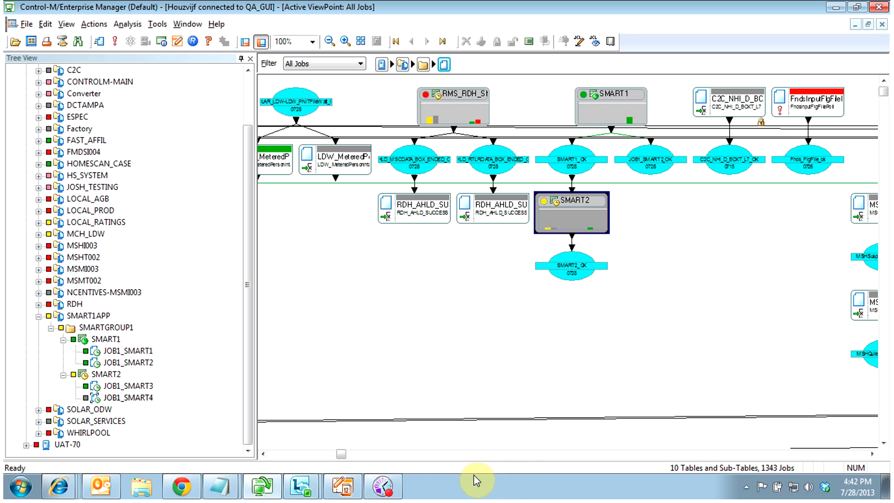
left_click(128, 397)
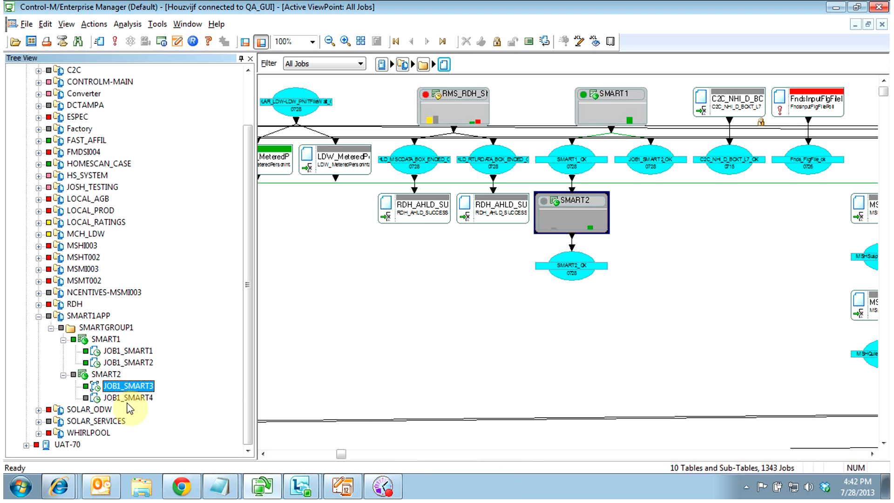
Undelete job JOB1_SMART4 in the SMART2 table
left_click(105, 375)
right_click(103, 378)
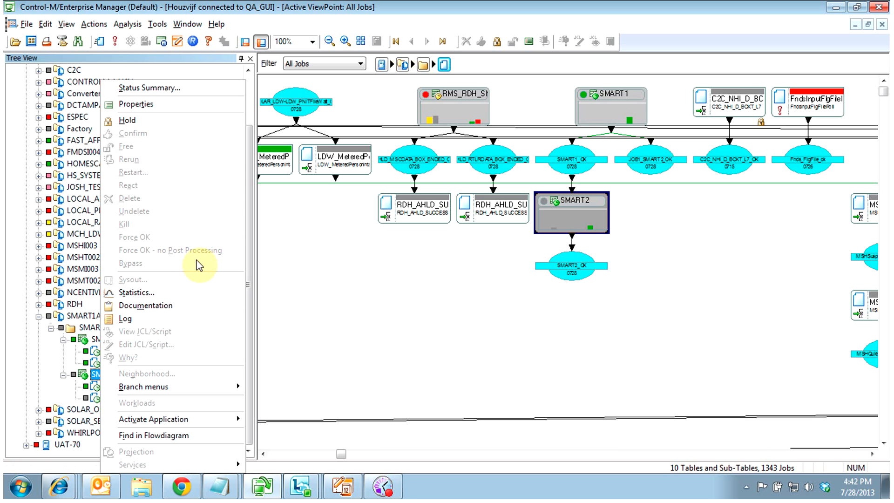
left_click(88, 377)
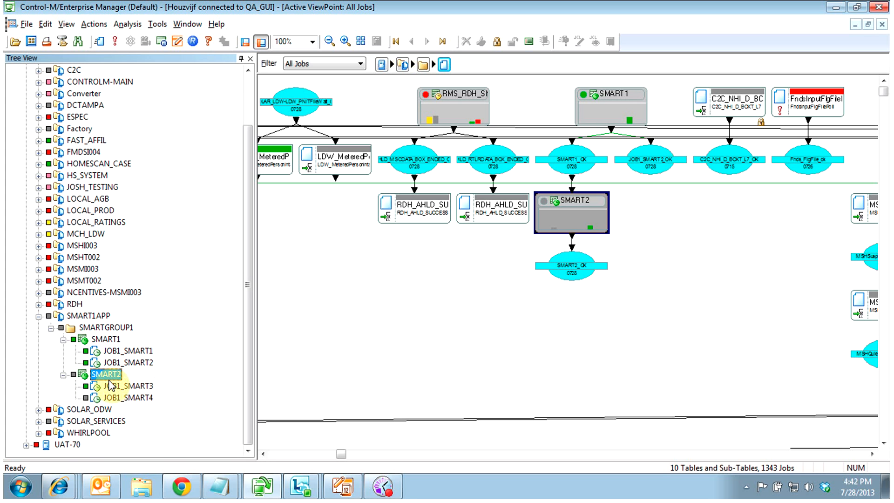
left_click(116, 398)
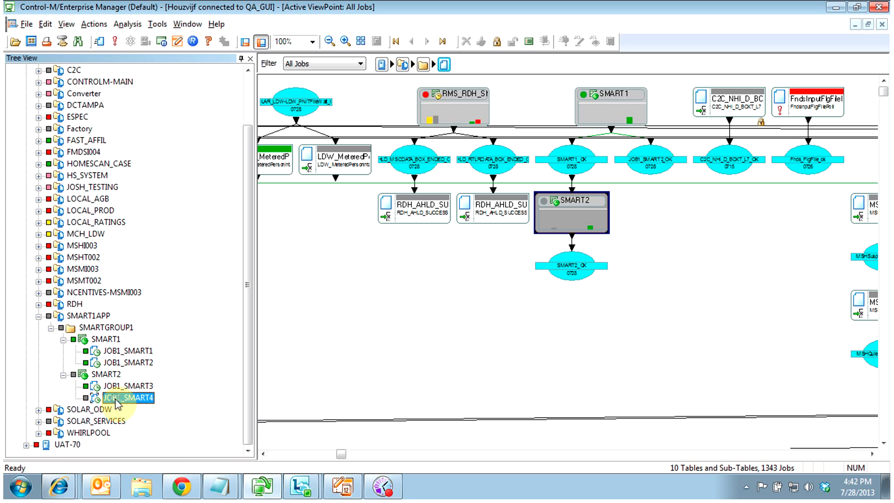
right_click(119, 399)
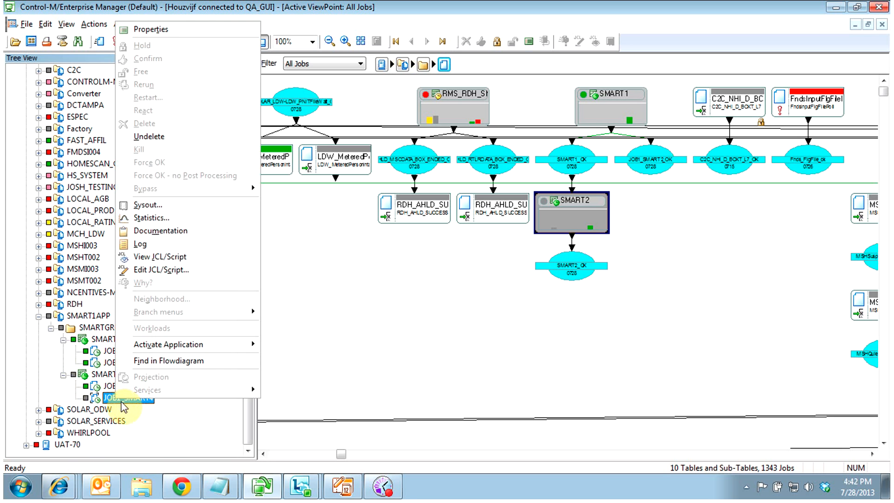
left_click(160, 139)
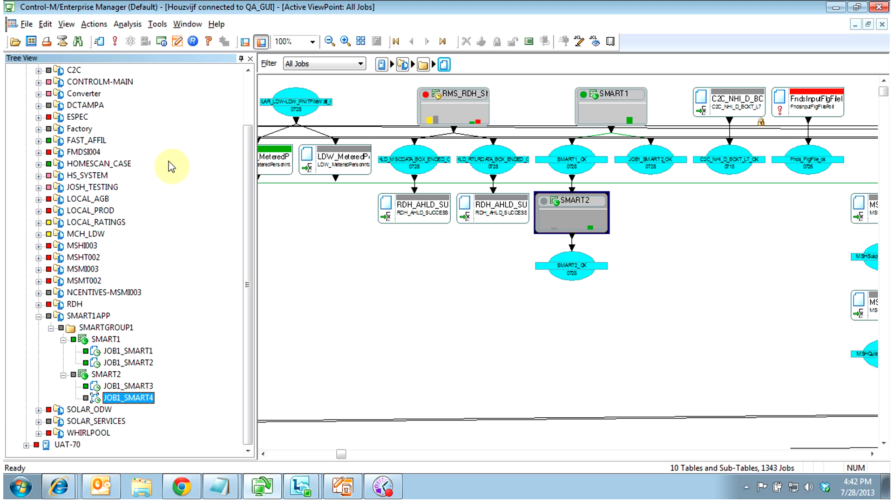
Force JOB1_SMART4 to end OK, confirming with Yes
right_click(130, 397)
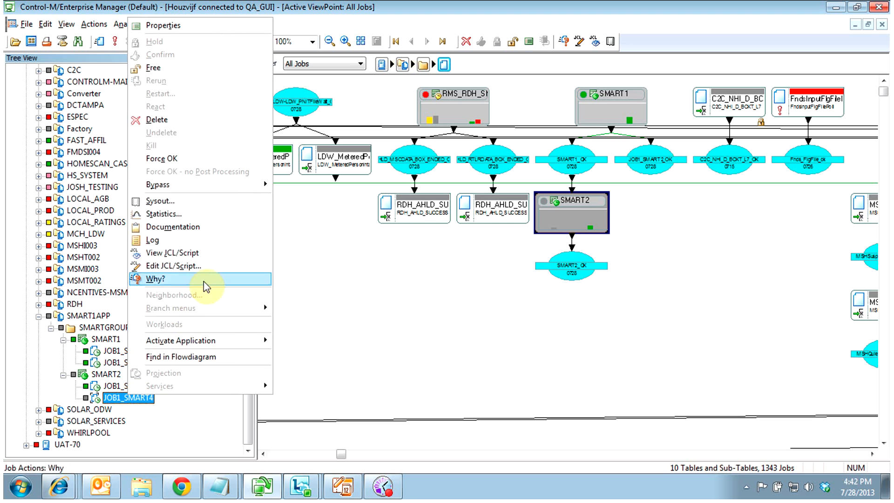
left_click(193, 159)
left_click(471, 255)
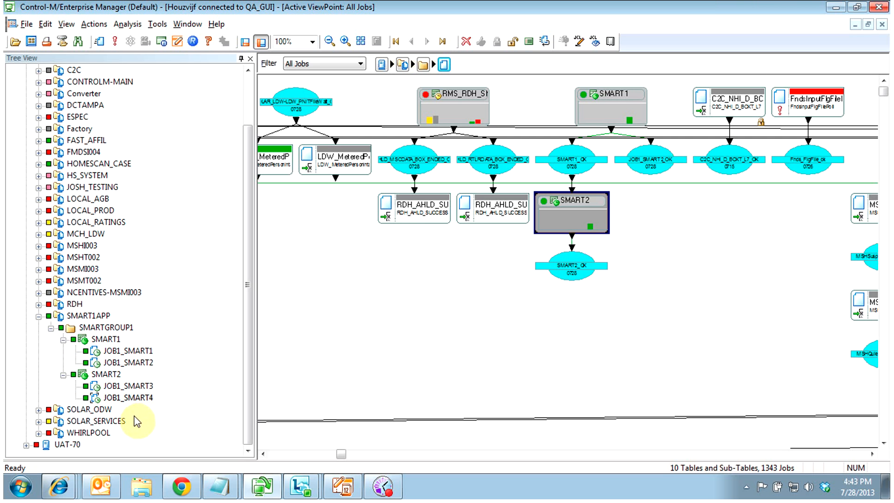
right_click(129, 364)
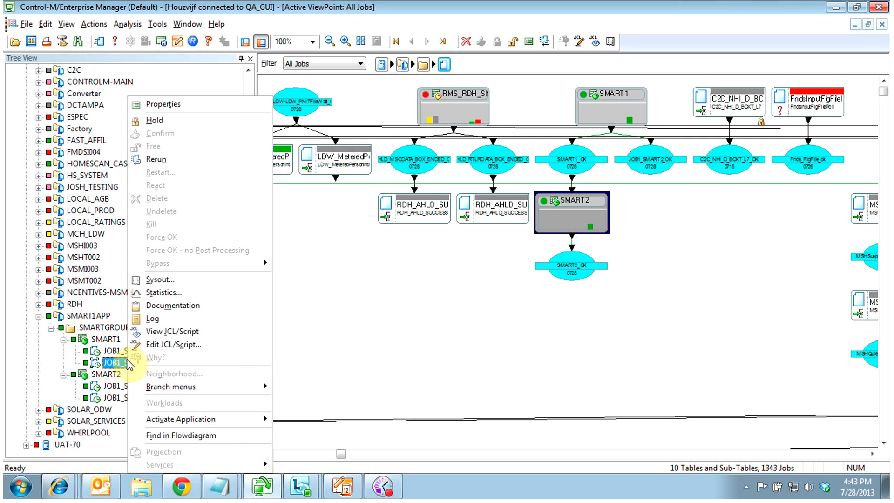
left_click(166, 106)
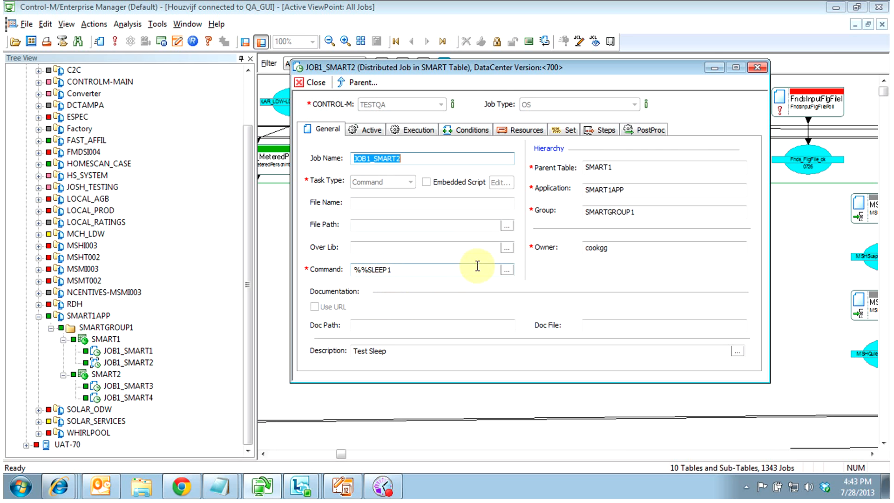
left_click(565, 130)
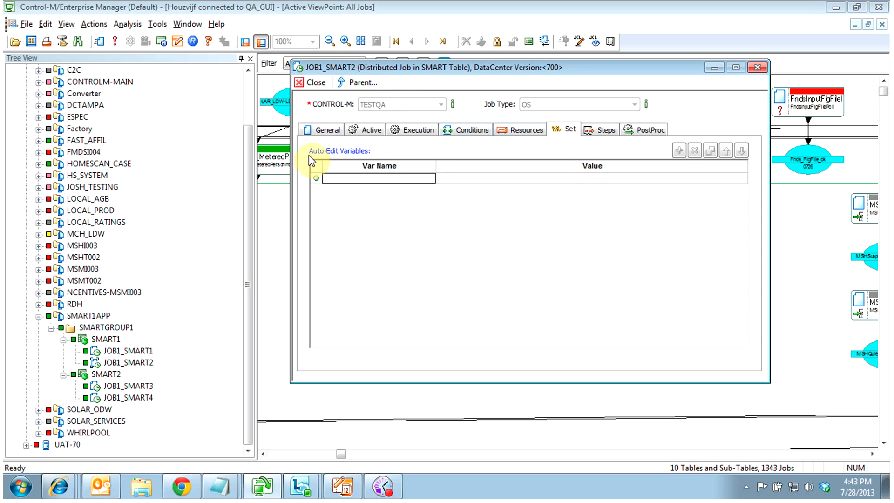
left_click(315, 83)
right_click(99, 339)
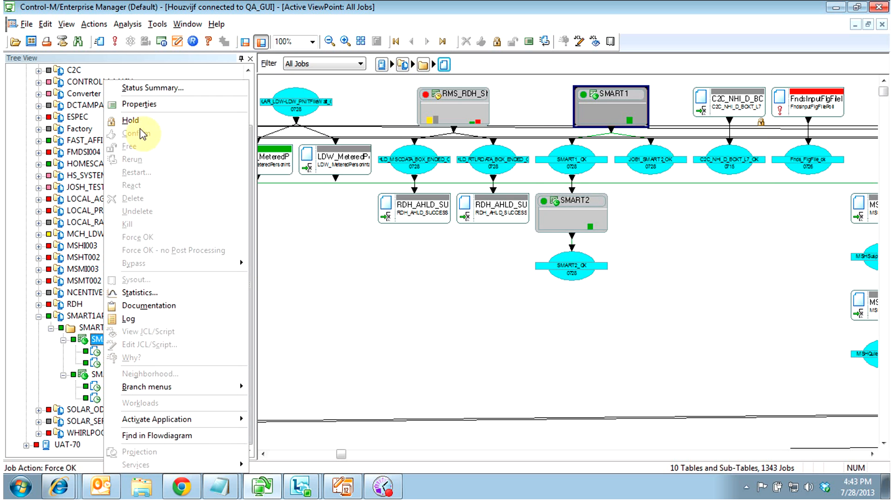
left_click(163, 106)
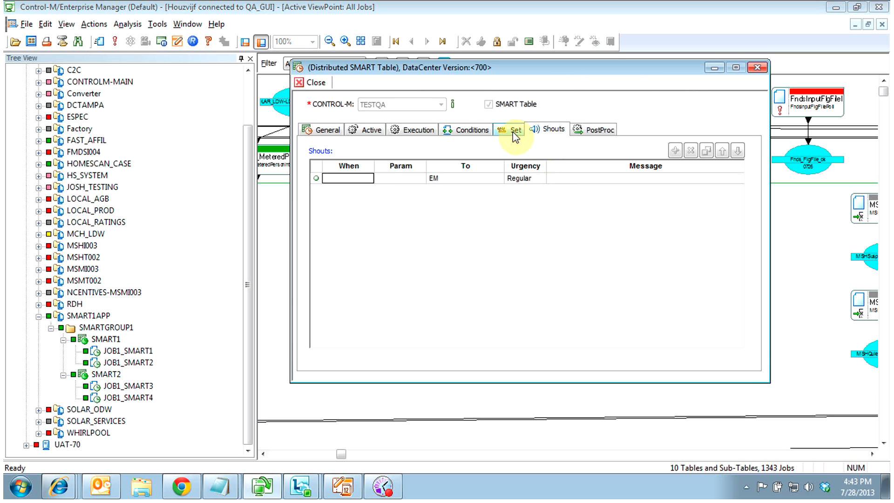
left_click(514, 130)
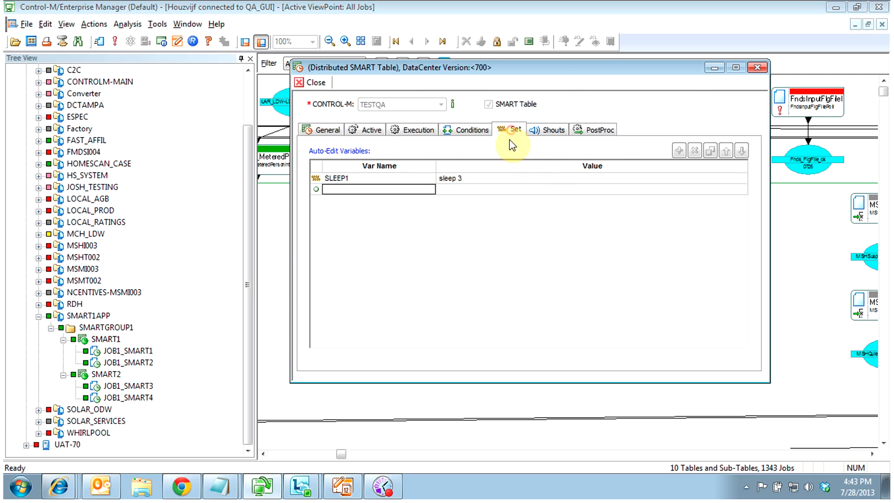
left_click(321, 84)
right_click(120, 368)
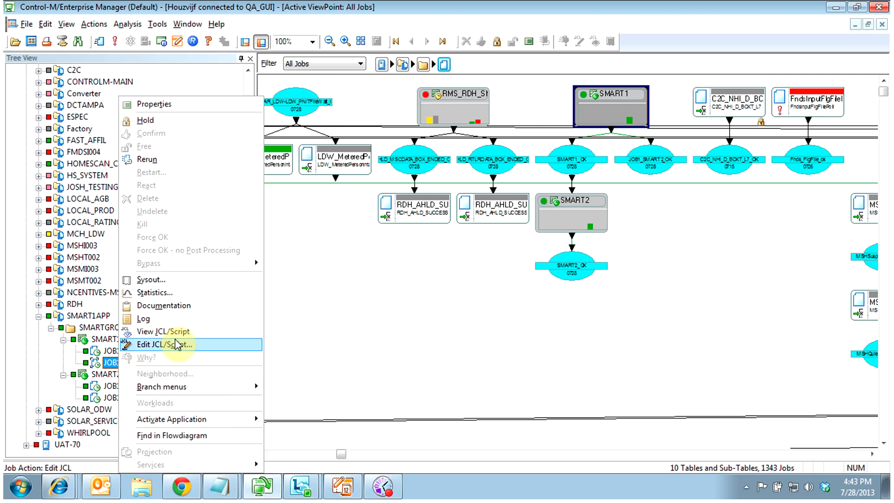
left_click(168, 282)
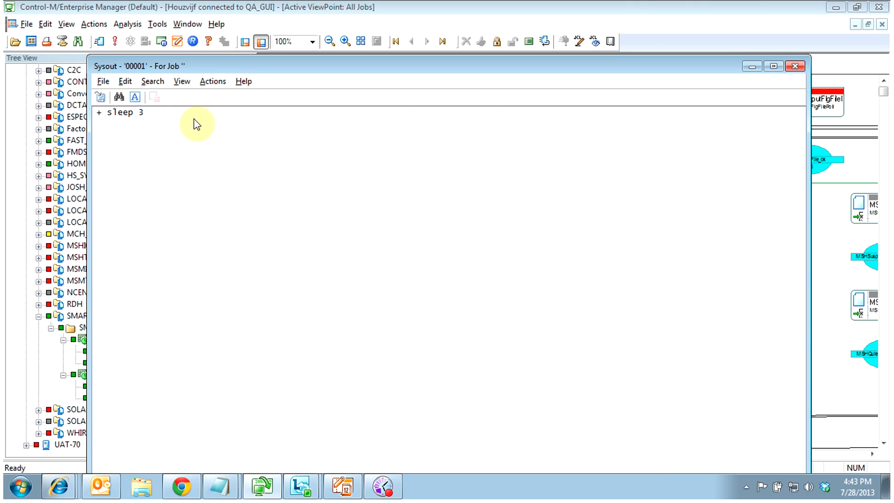
left_click(795, 67)
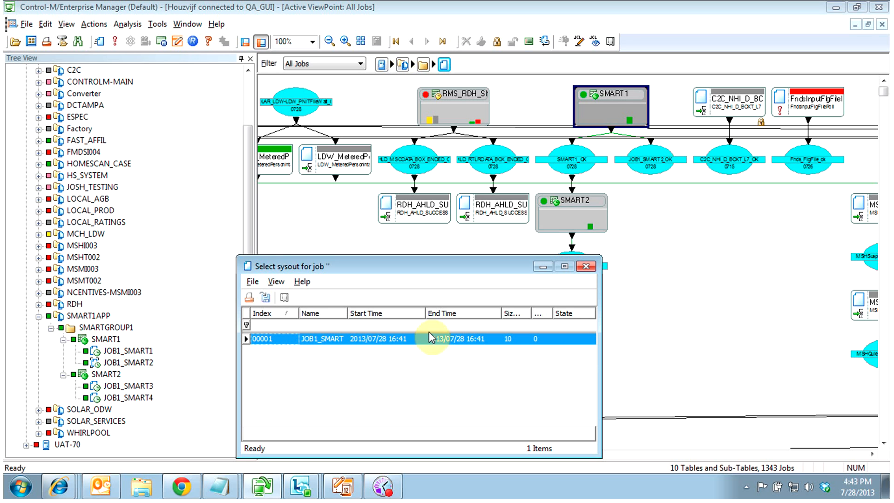
left_click(586, 267)
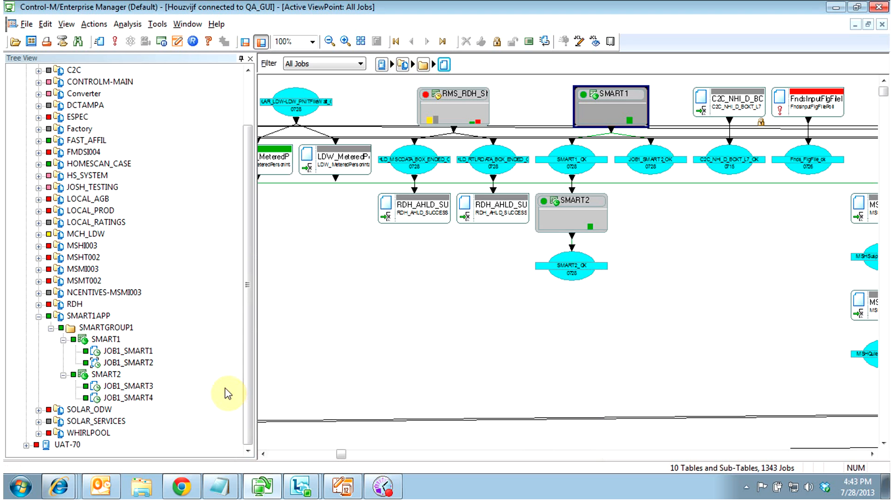
left_click(118, 397)
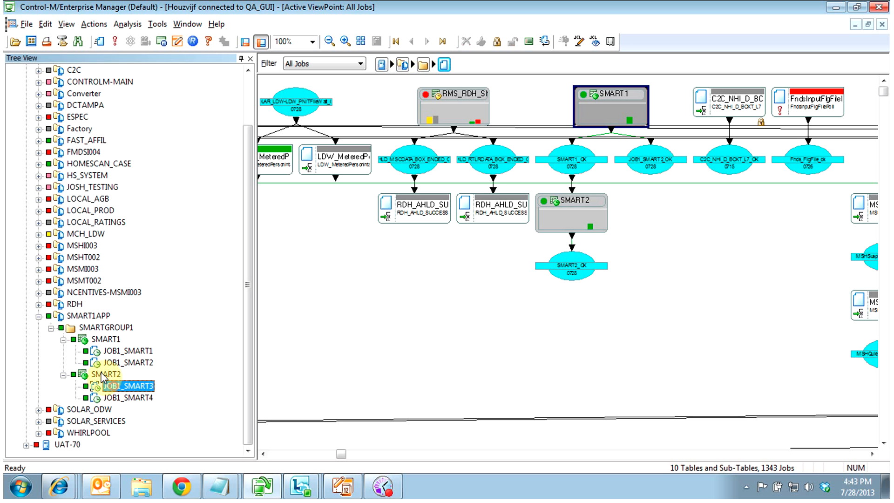
left_click(93, 339)
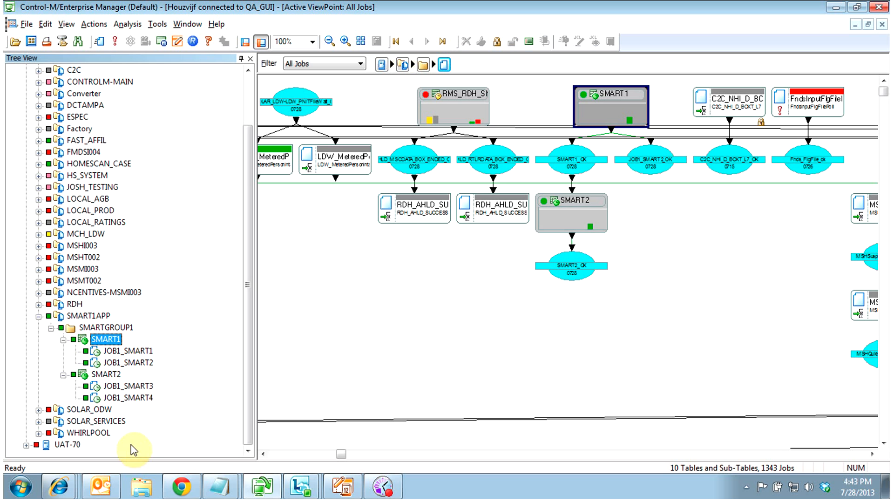